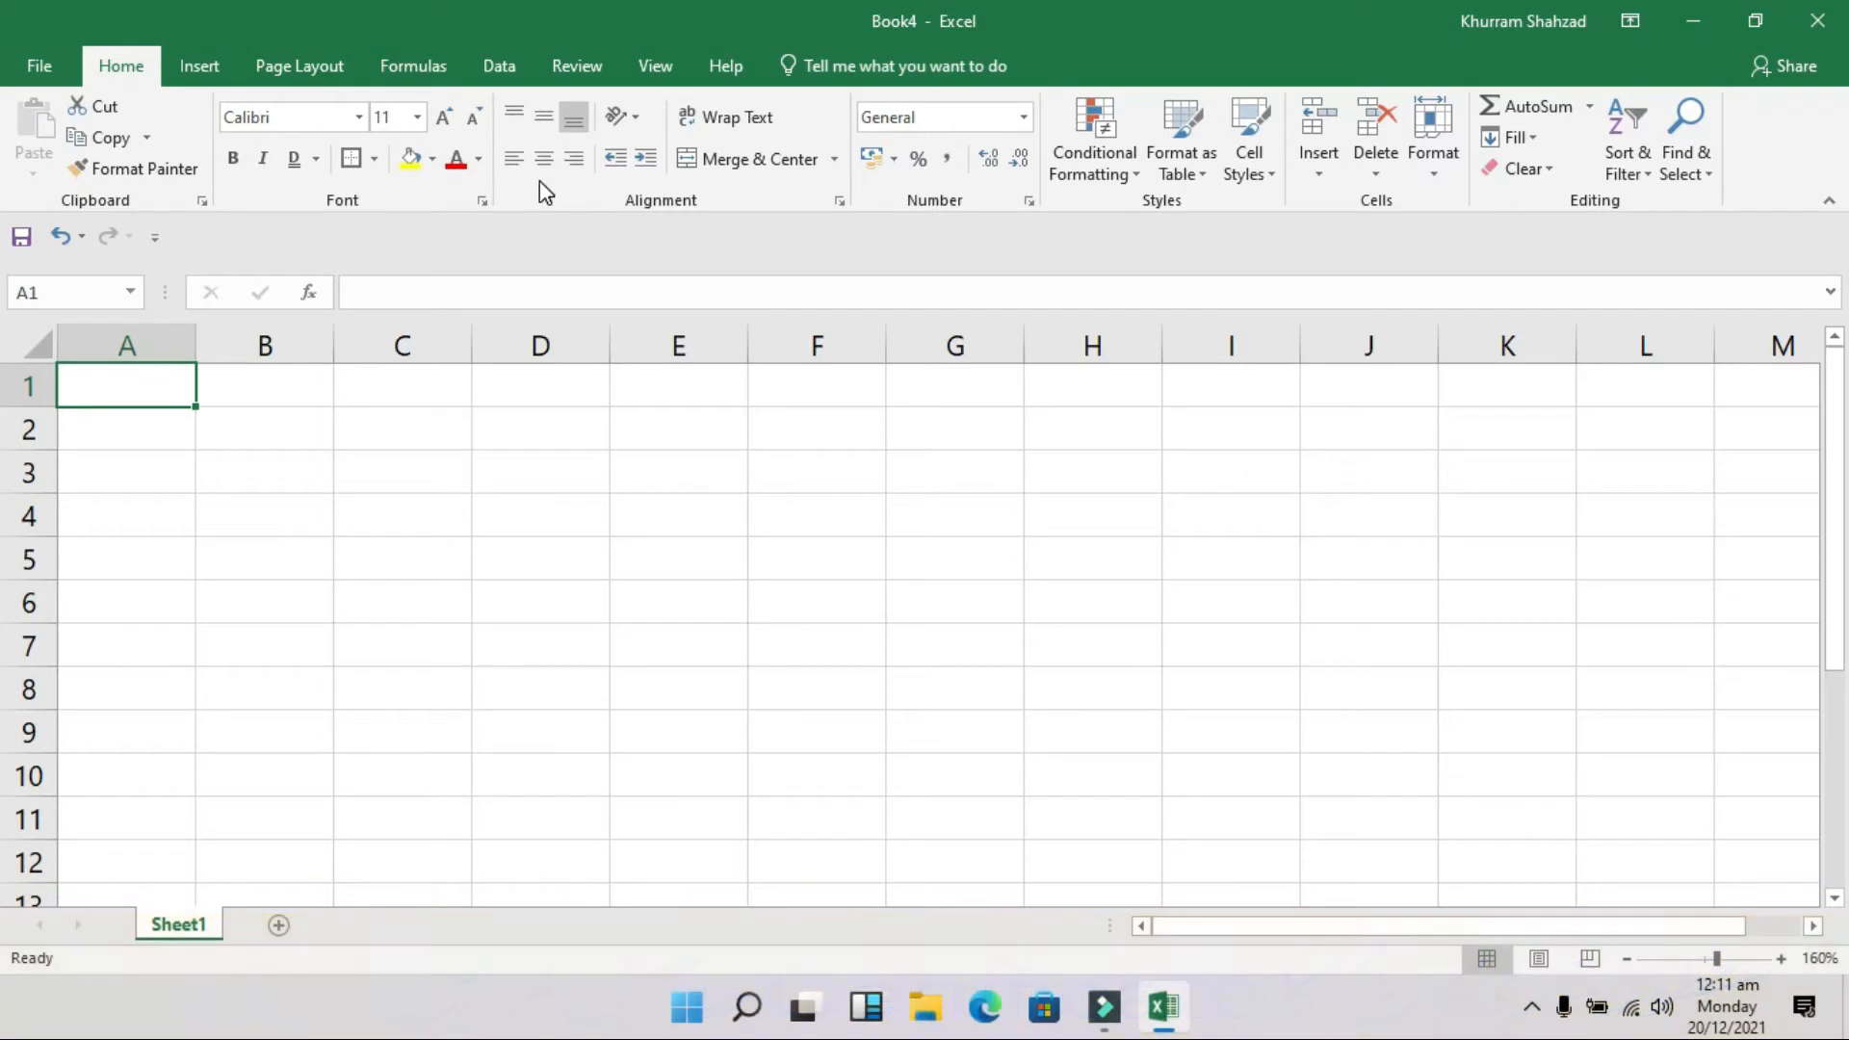
Enter the text "Online Computer Tutor" in cell C4
{"action": "left_click", "coordinate": [402, 511]}
{"action": "type", "text": "Onli"}
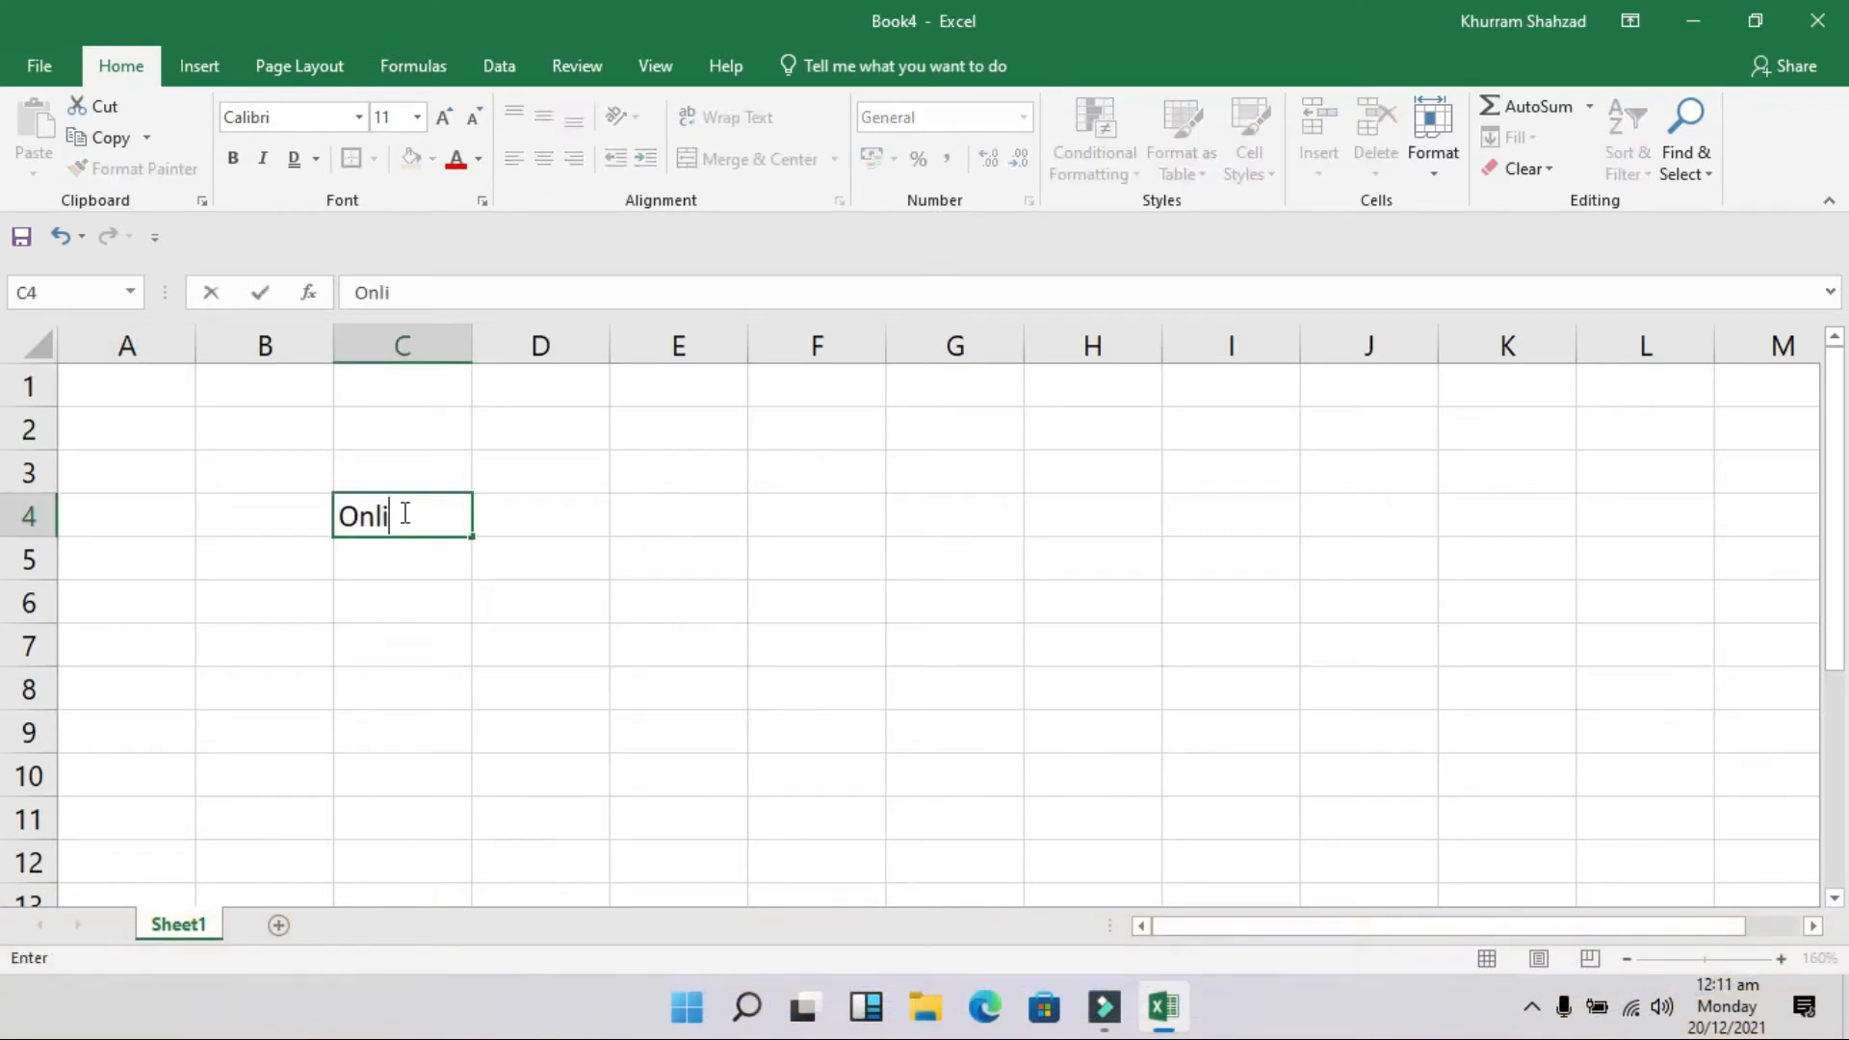
{"action": "type", "text": "ne Comp"}
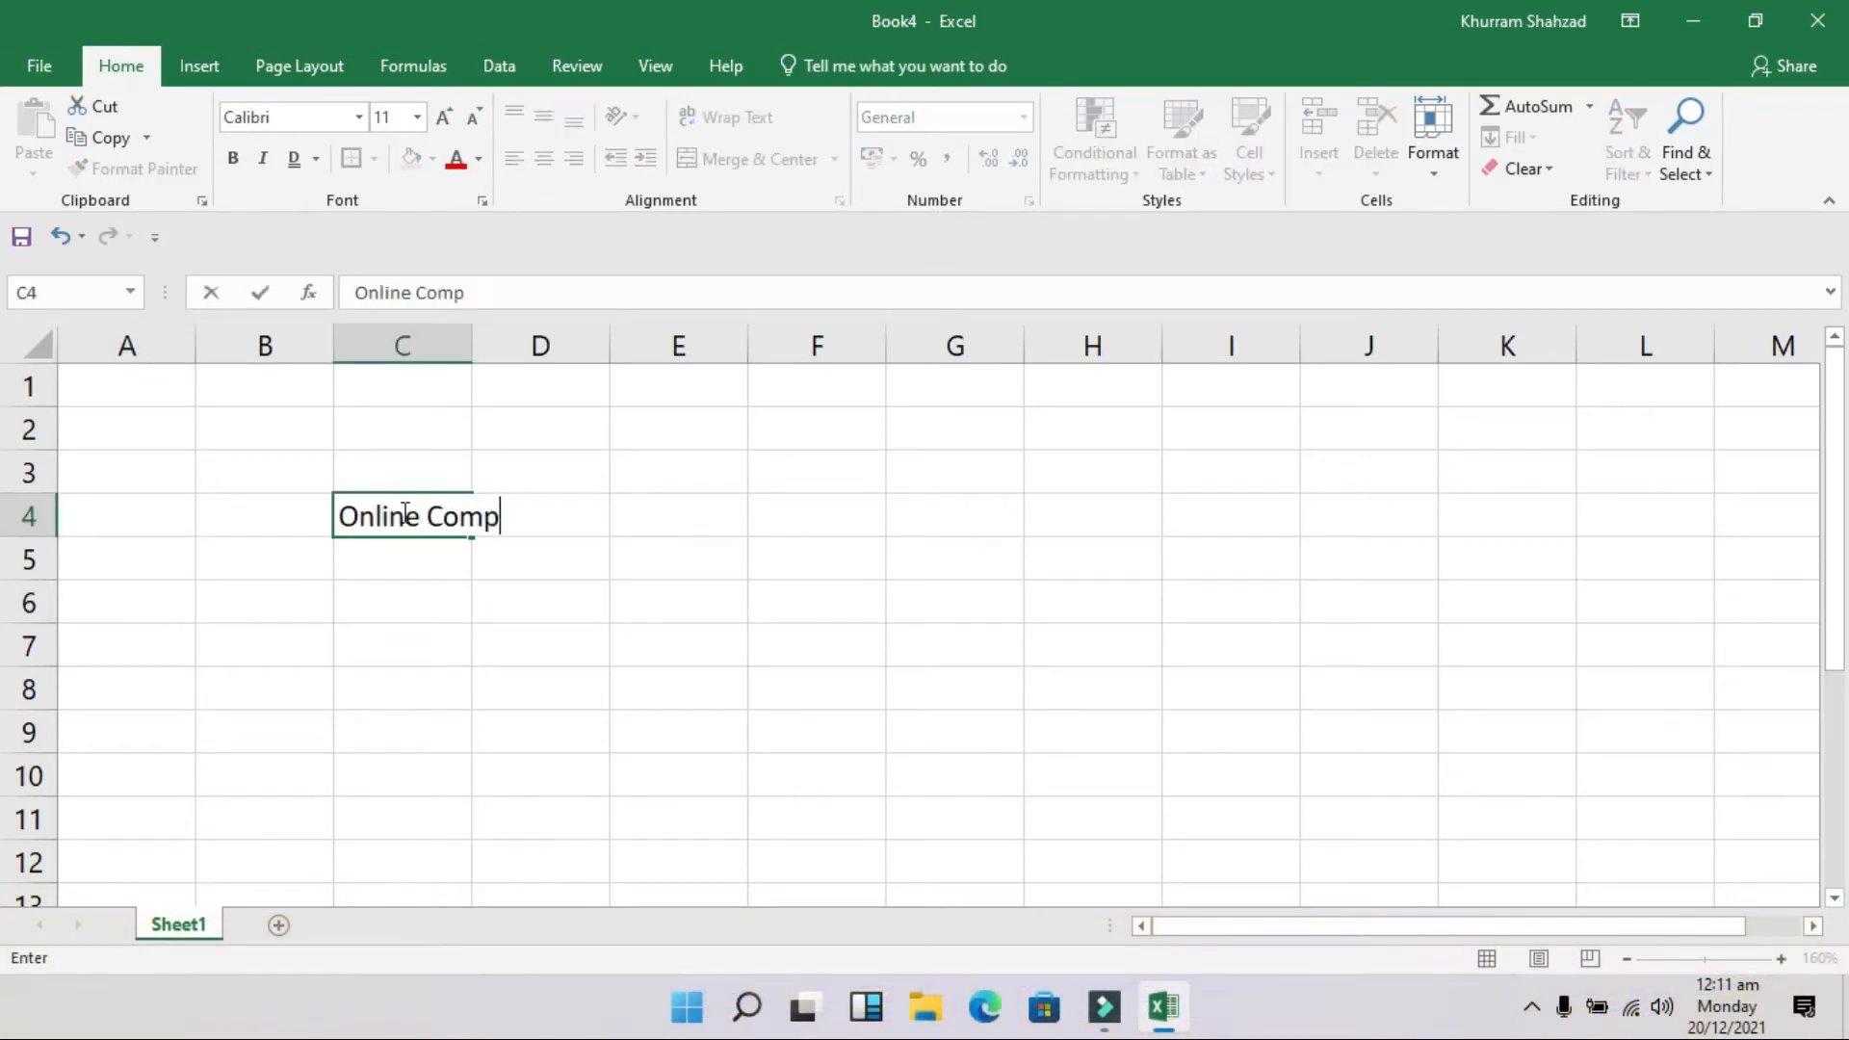
{"action": "type", "text": "uter Tutor"}
{"action": "key", "text": "ctrl+Return"}
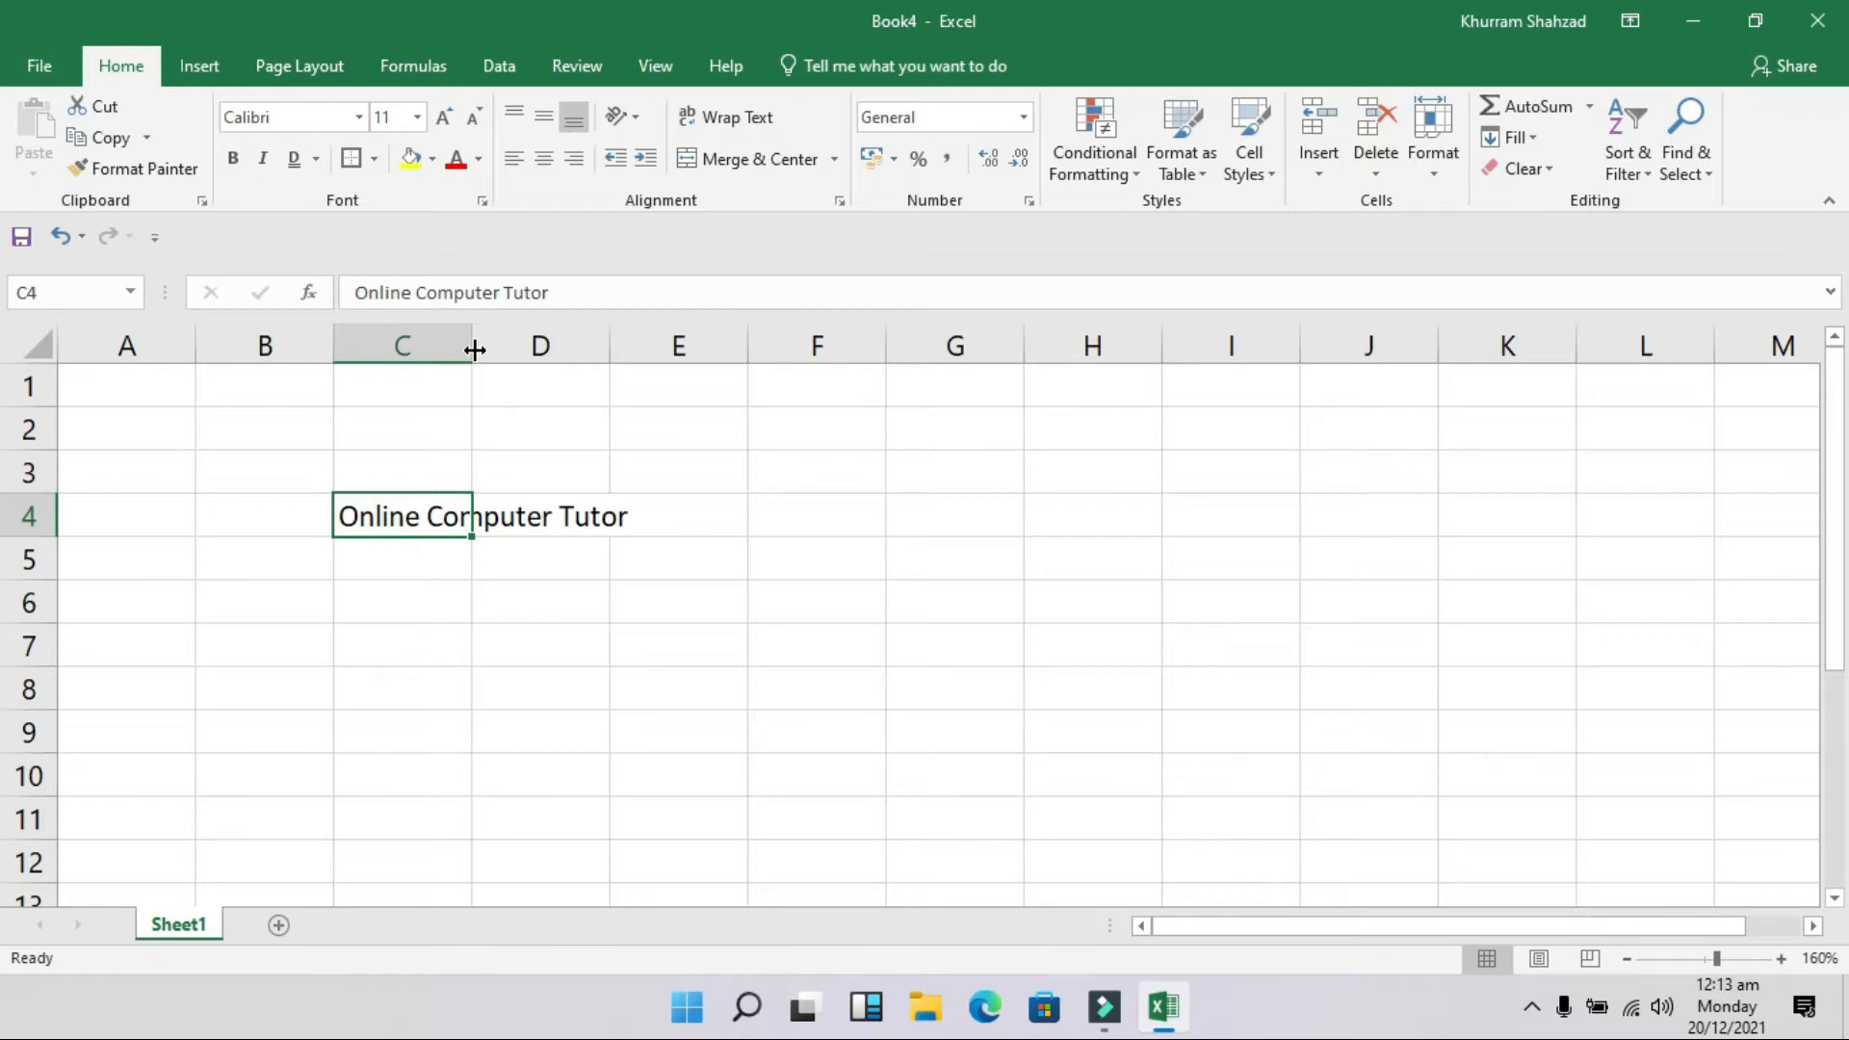
Widen column C until the text in C4 fits, and narrow it again to roughly its former width
{"action": "left_click_drag", "start_coordinate": [474, 350], "coordinate": [644, 360]}
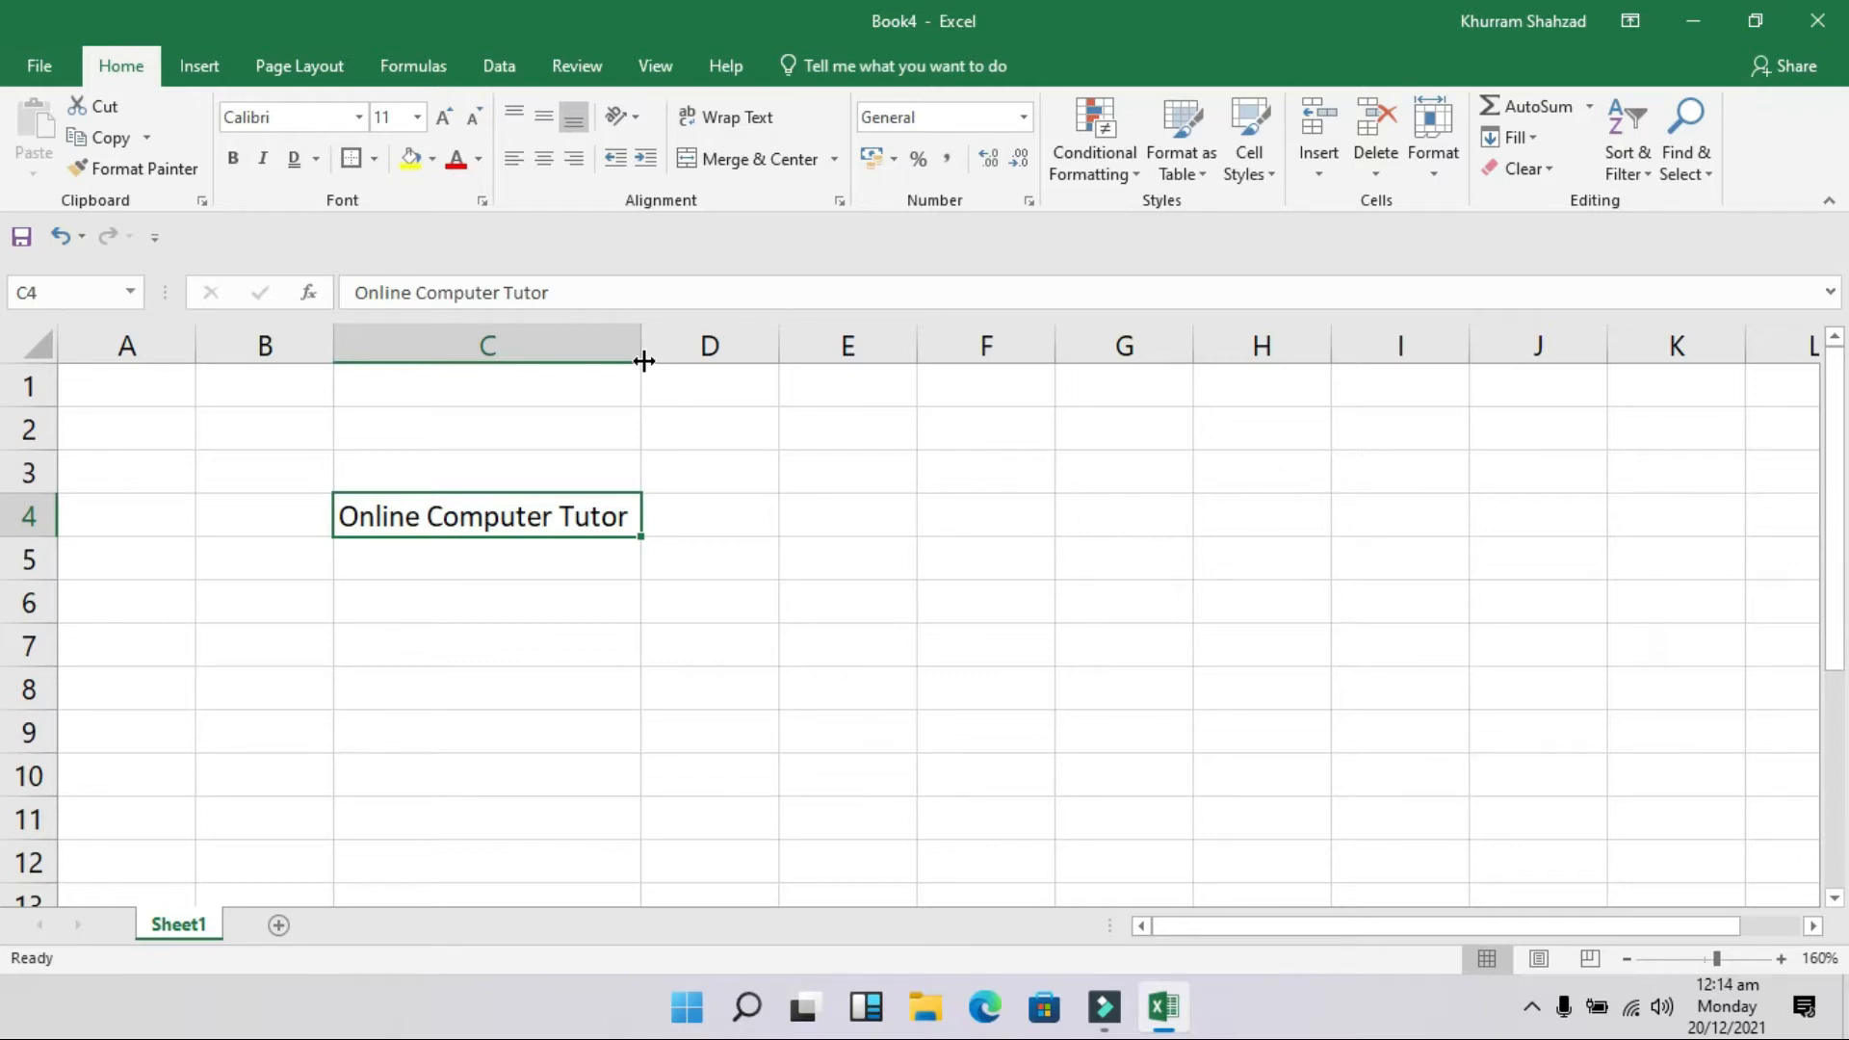
{"action": "left_click_drag", "start_coordinate": [644, 361], "coordinate": [480, 348]}
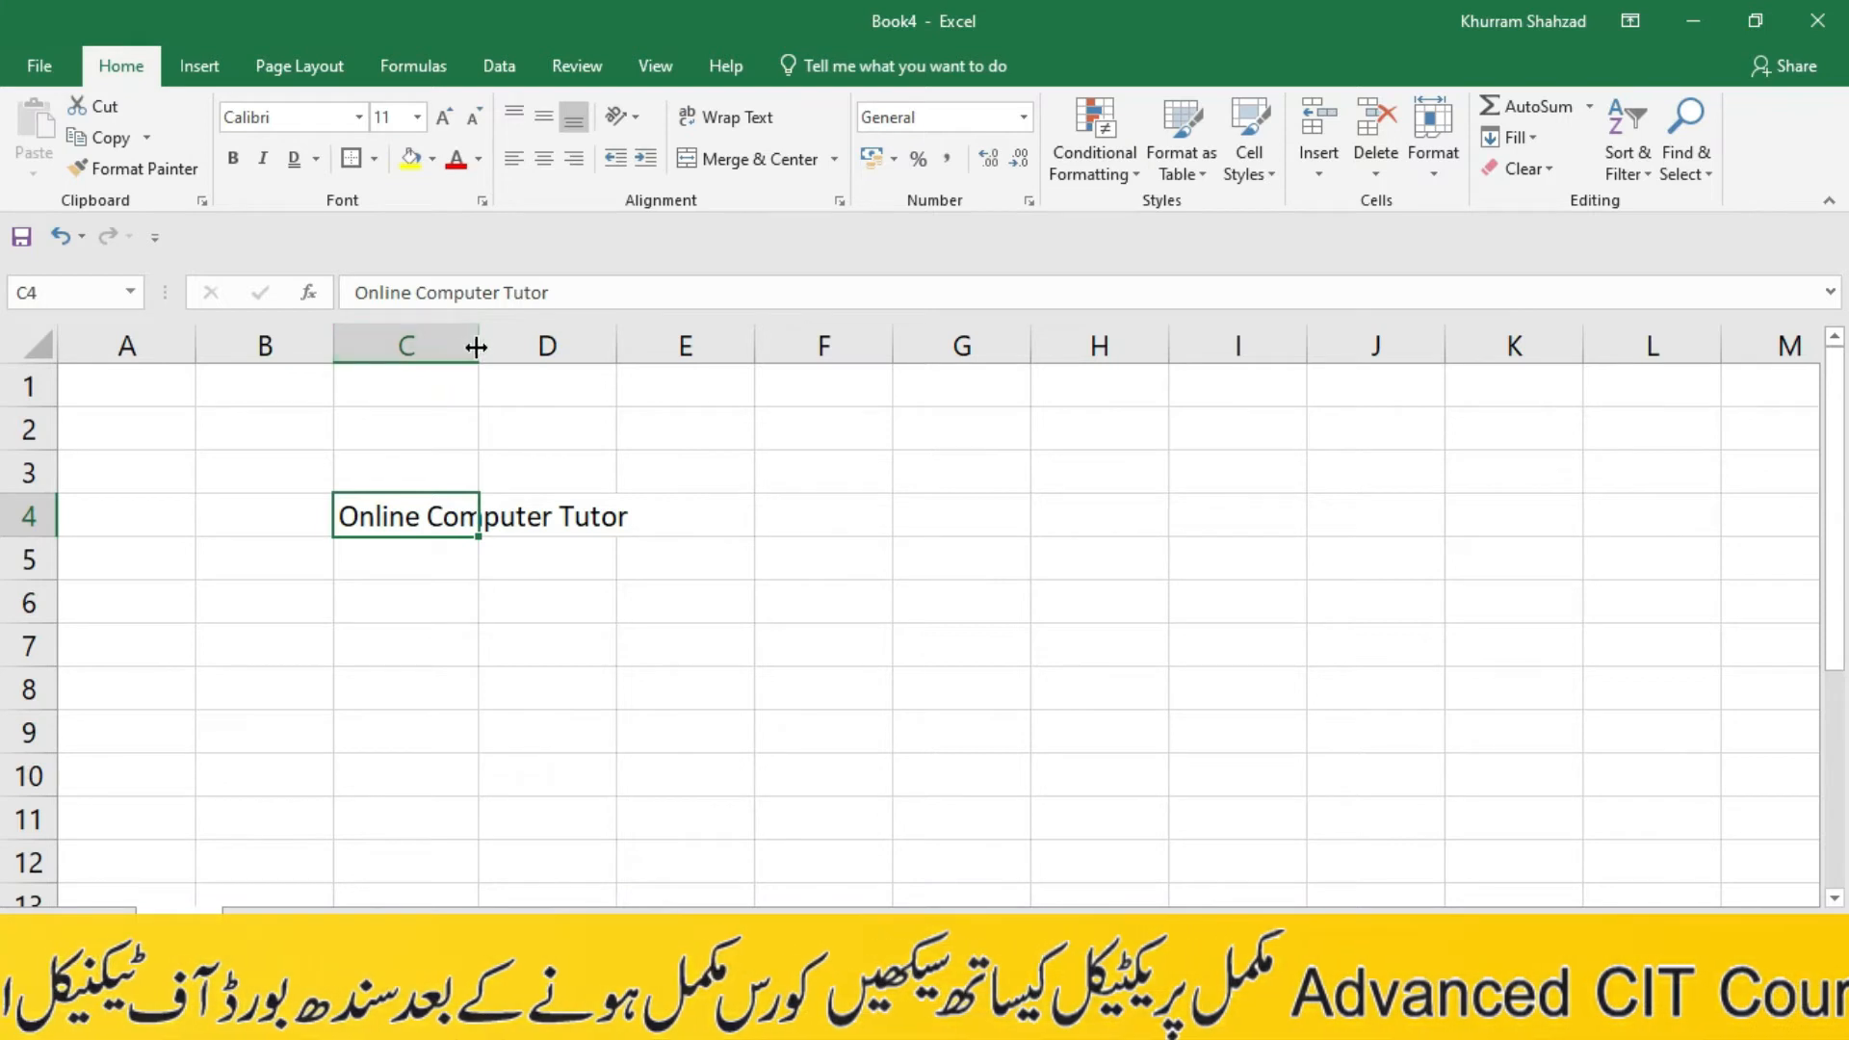
{"action": "mouse_move", "coordinate": [482, 347]}
{"action": "left_mouse_down"}
{"action": "mouse_move", "coordinate": [518, 347]}
{"action": "mouse_move", "coordinate": [479, 341]}
{"action": "left_mouse_up"}
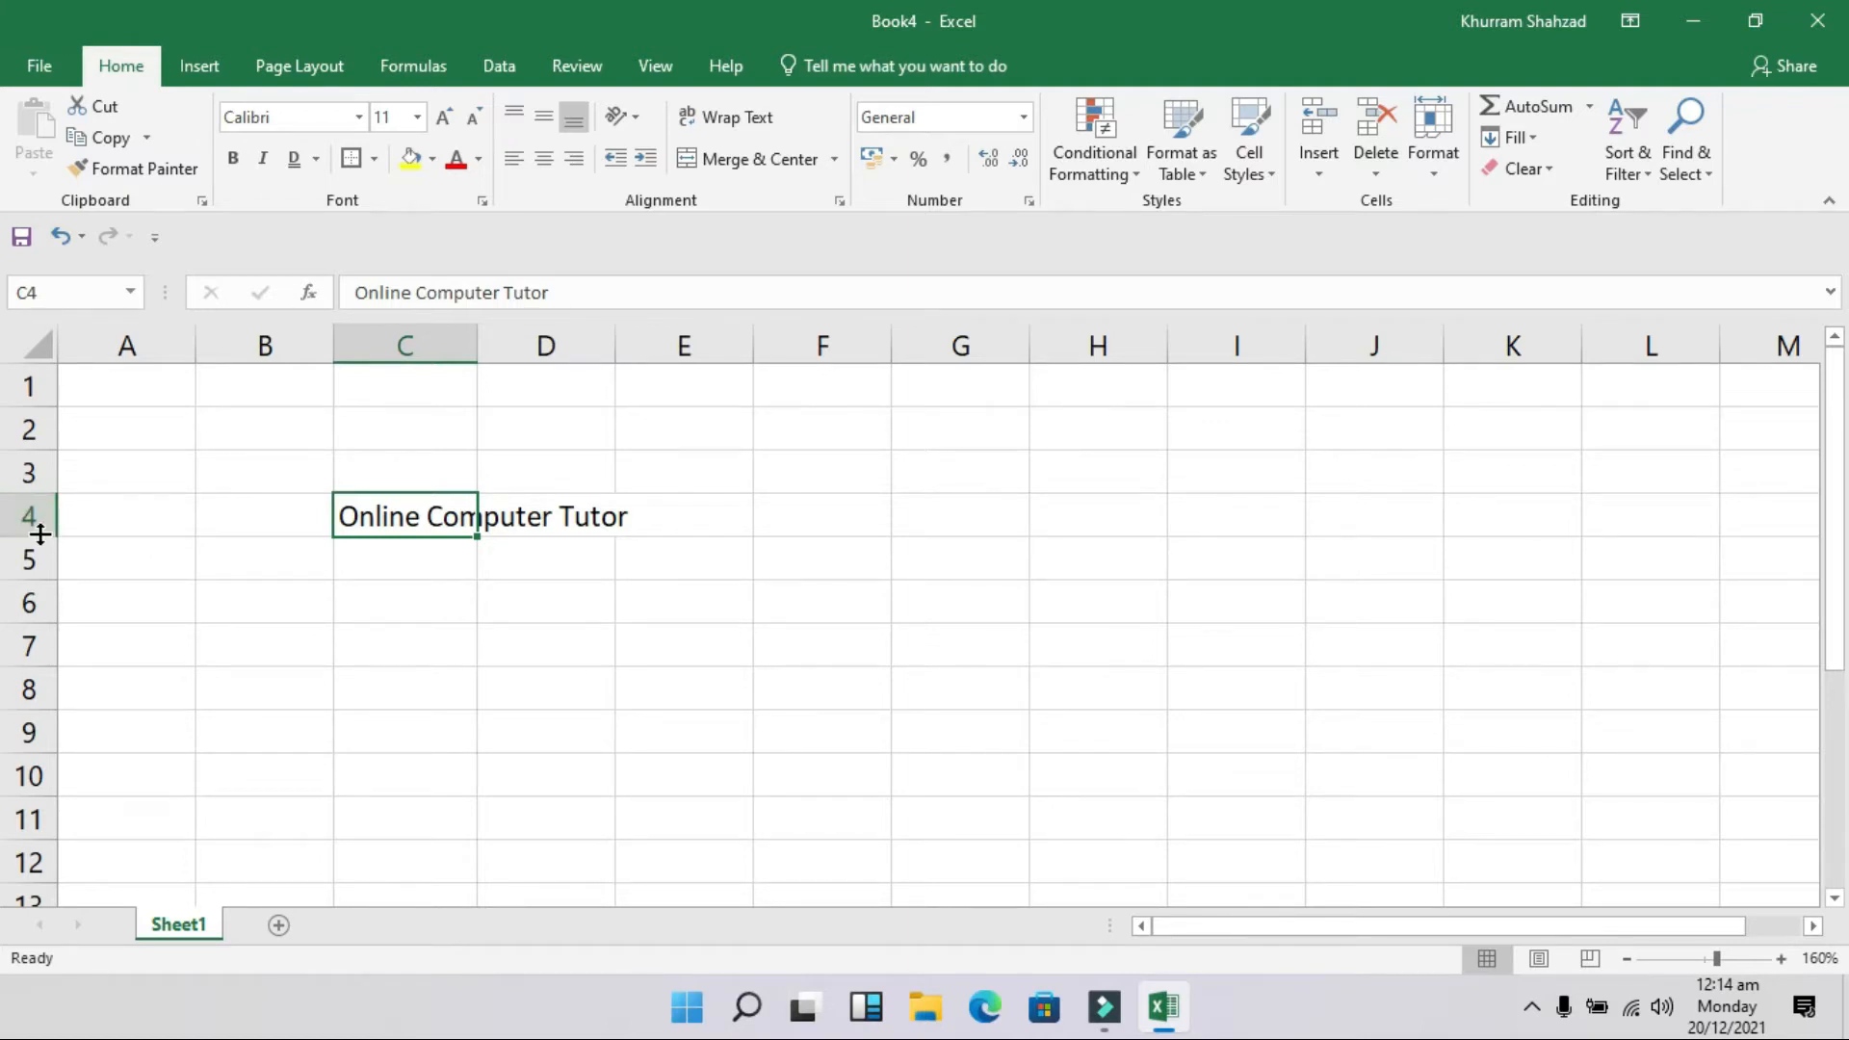
Make row 4 moderately taller and autofit column C to the text in C4
{"action": "left_click_drag", "start_coordinate": [40, 534], "coordinate": [46, 593]}
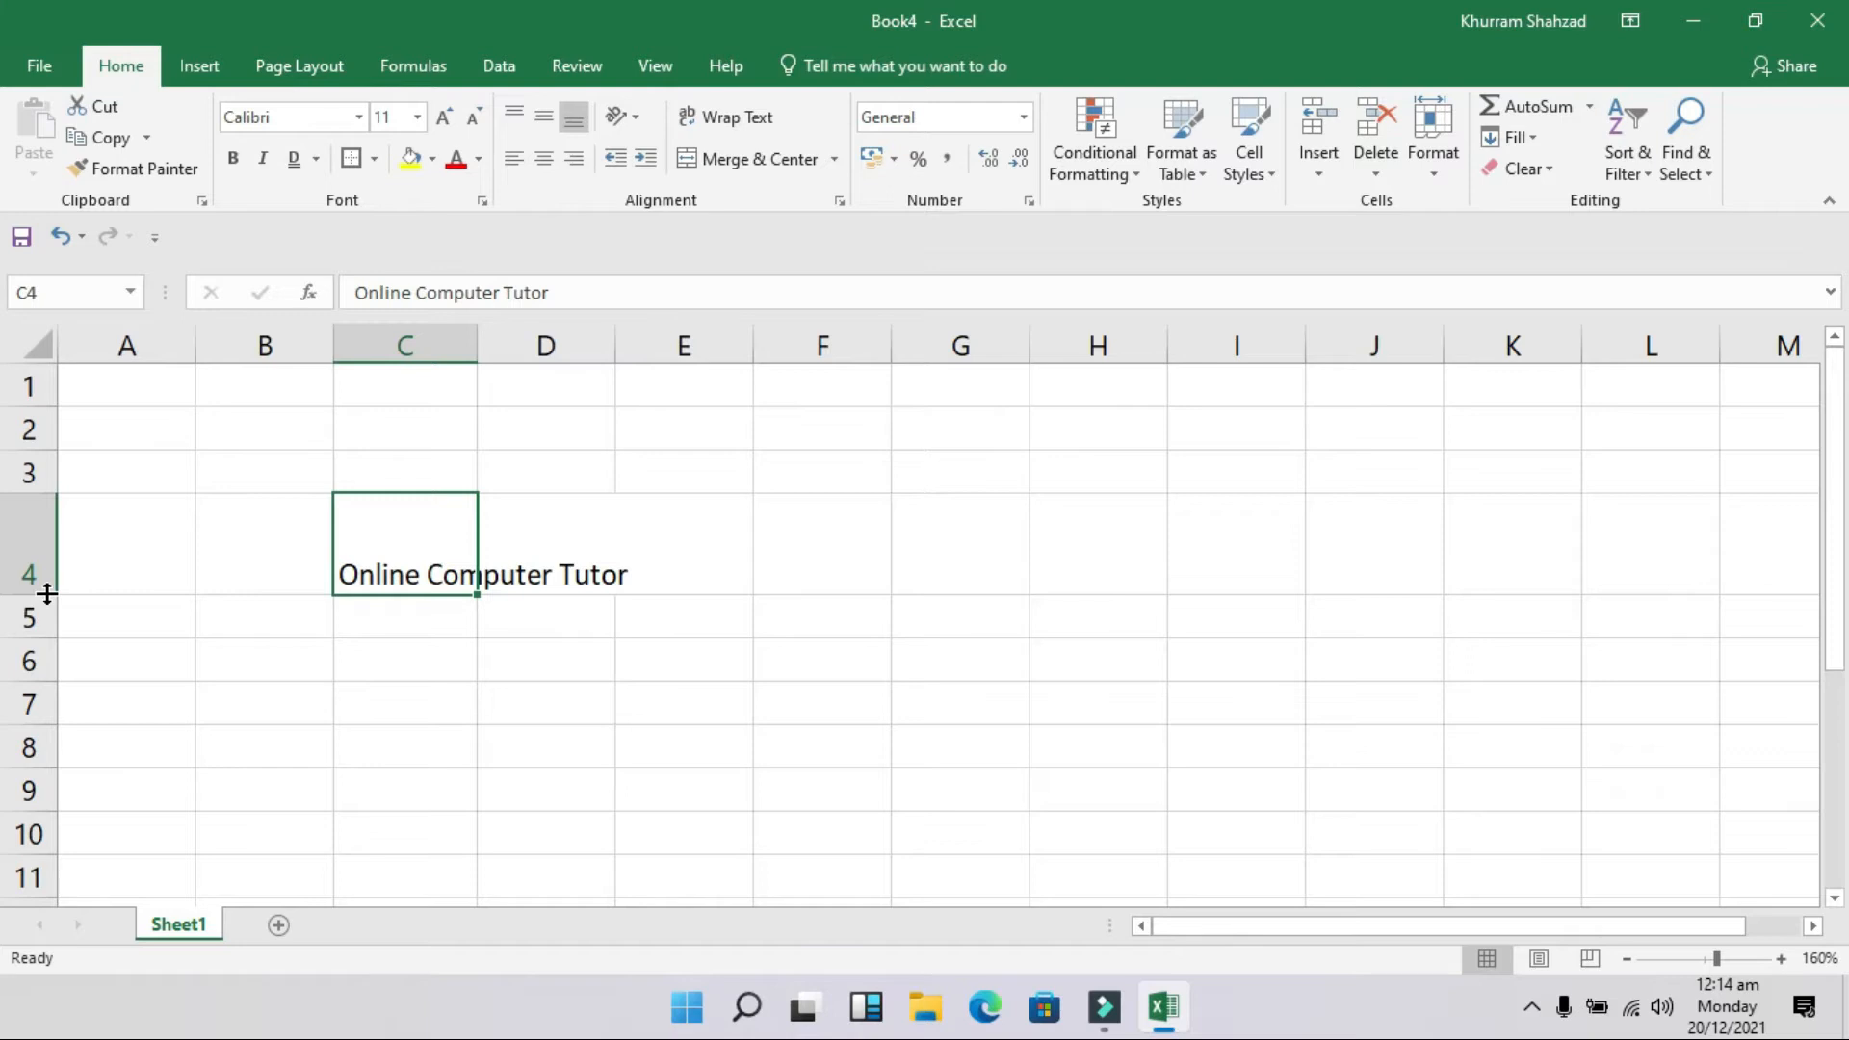
{"action": "left_click_drag", "start_coordinate": [46, 593], "coordinate": [50, 562]}
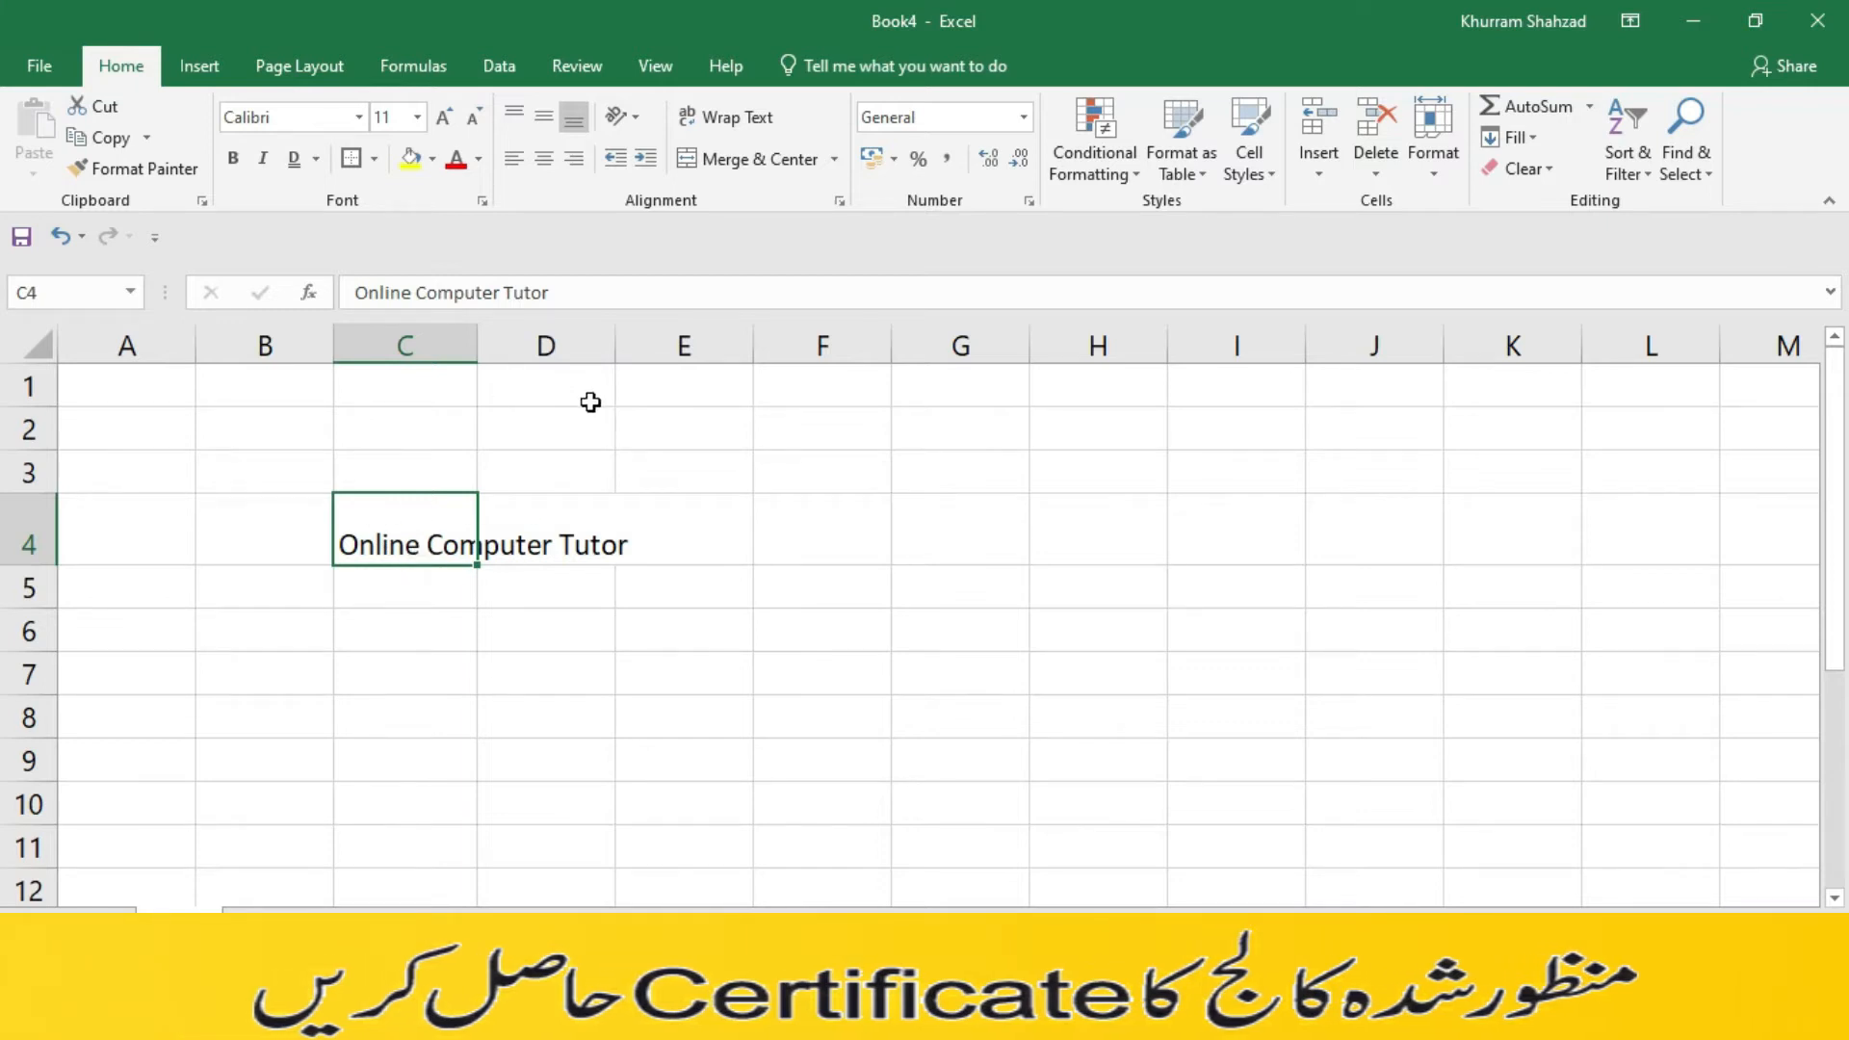
{"action": "double_click", "coordinate": [477, 341]}
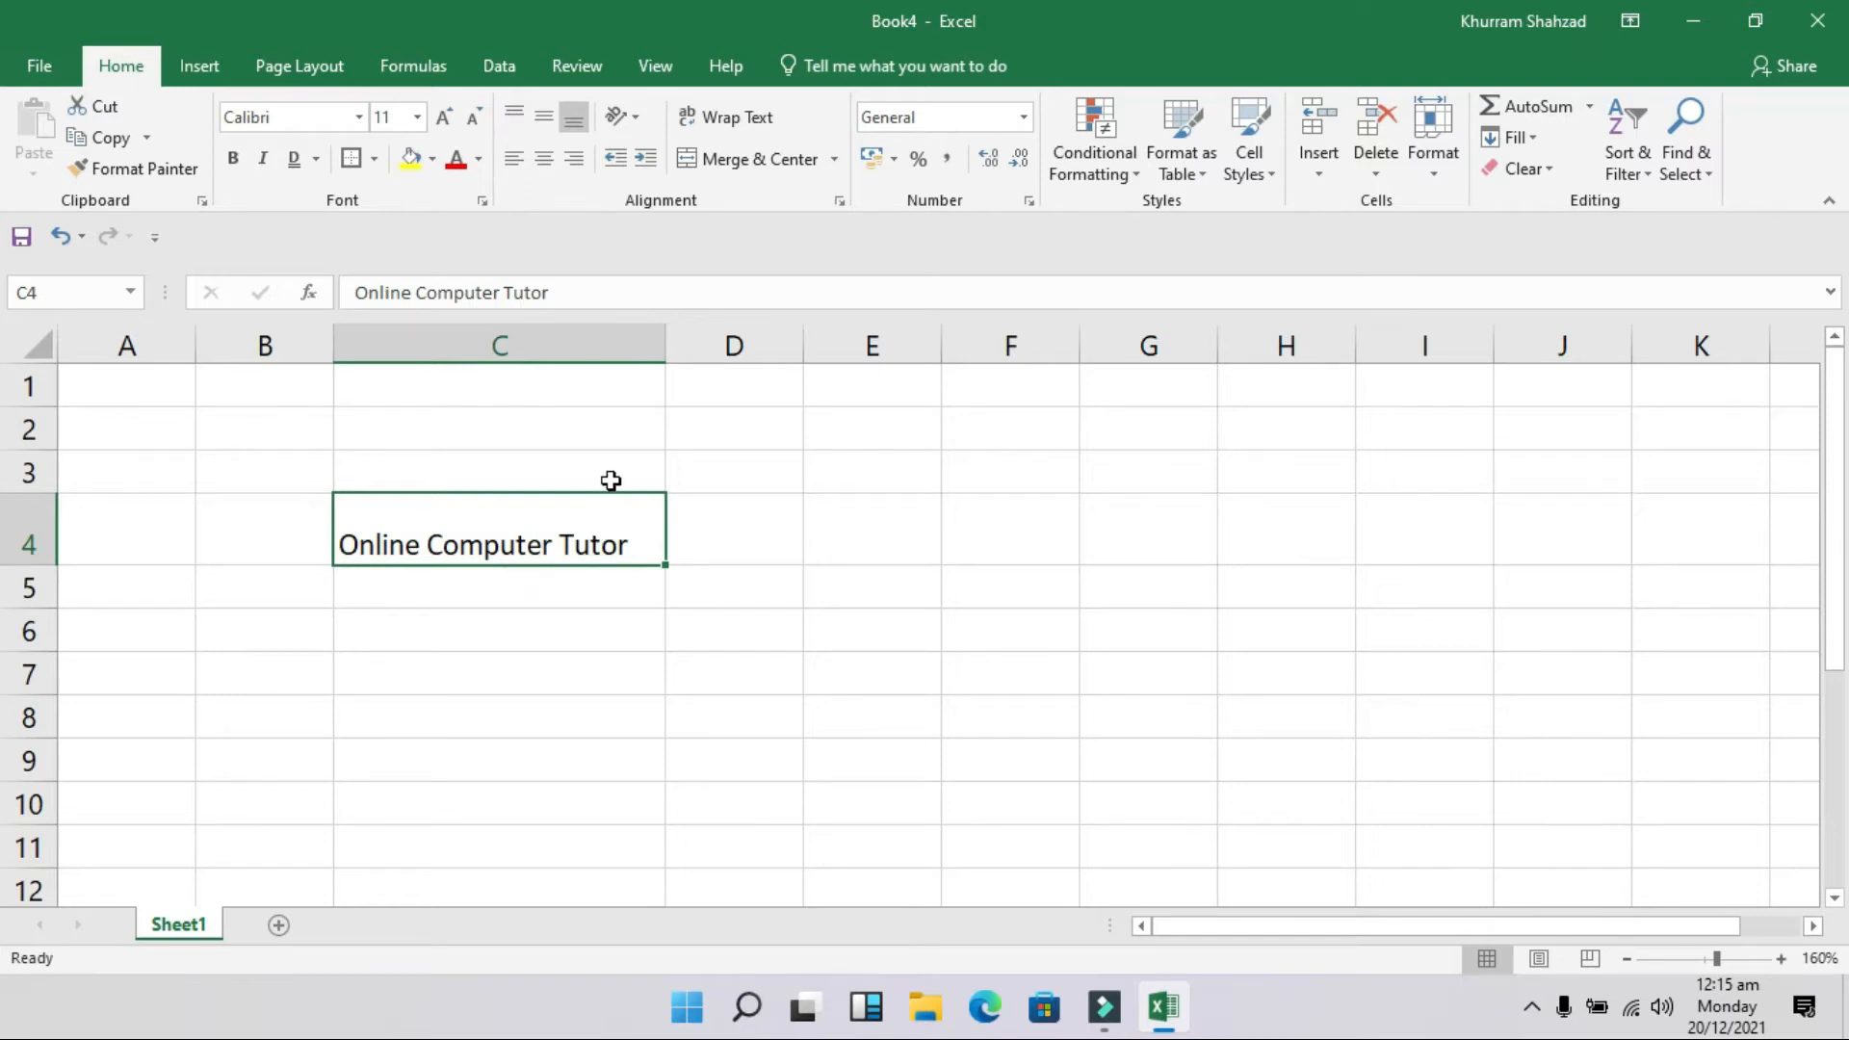
Resize columns A through I together to one equal width that is wider than the default
{"action": "left_click_drag", "start_coordinate": [133, 375], "coordinate": [1268, 483]}
{"action": "left_click", "coordinate": [927, 628]}
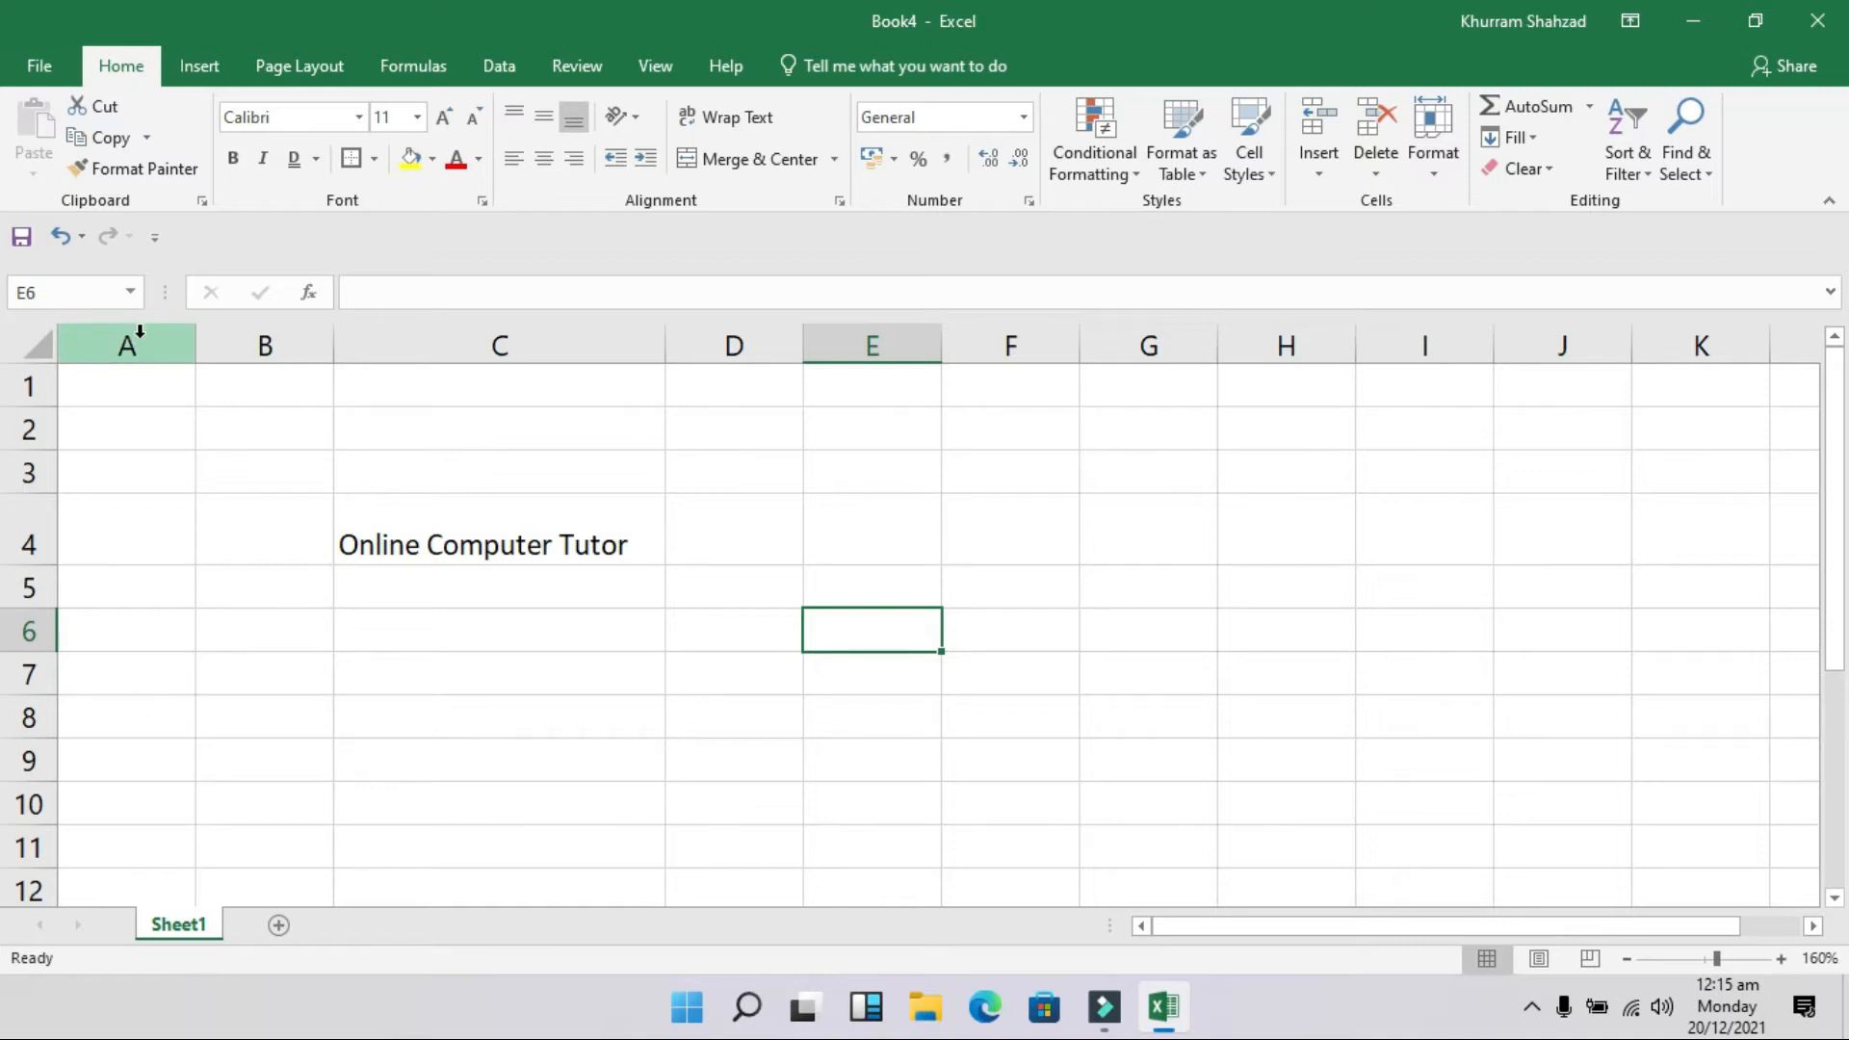
{"action": "left_click_drag", "start_coordinate": [140, 332], "coordinate": [1424, 331]}
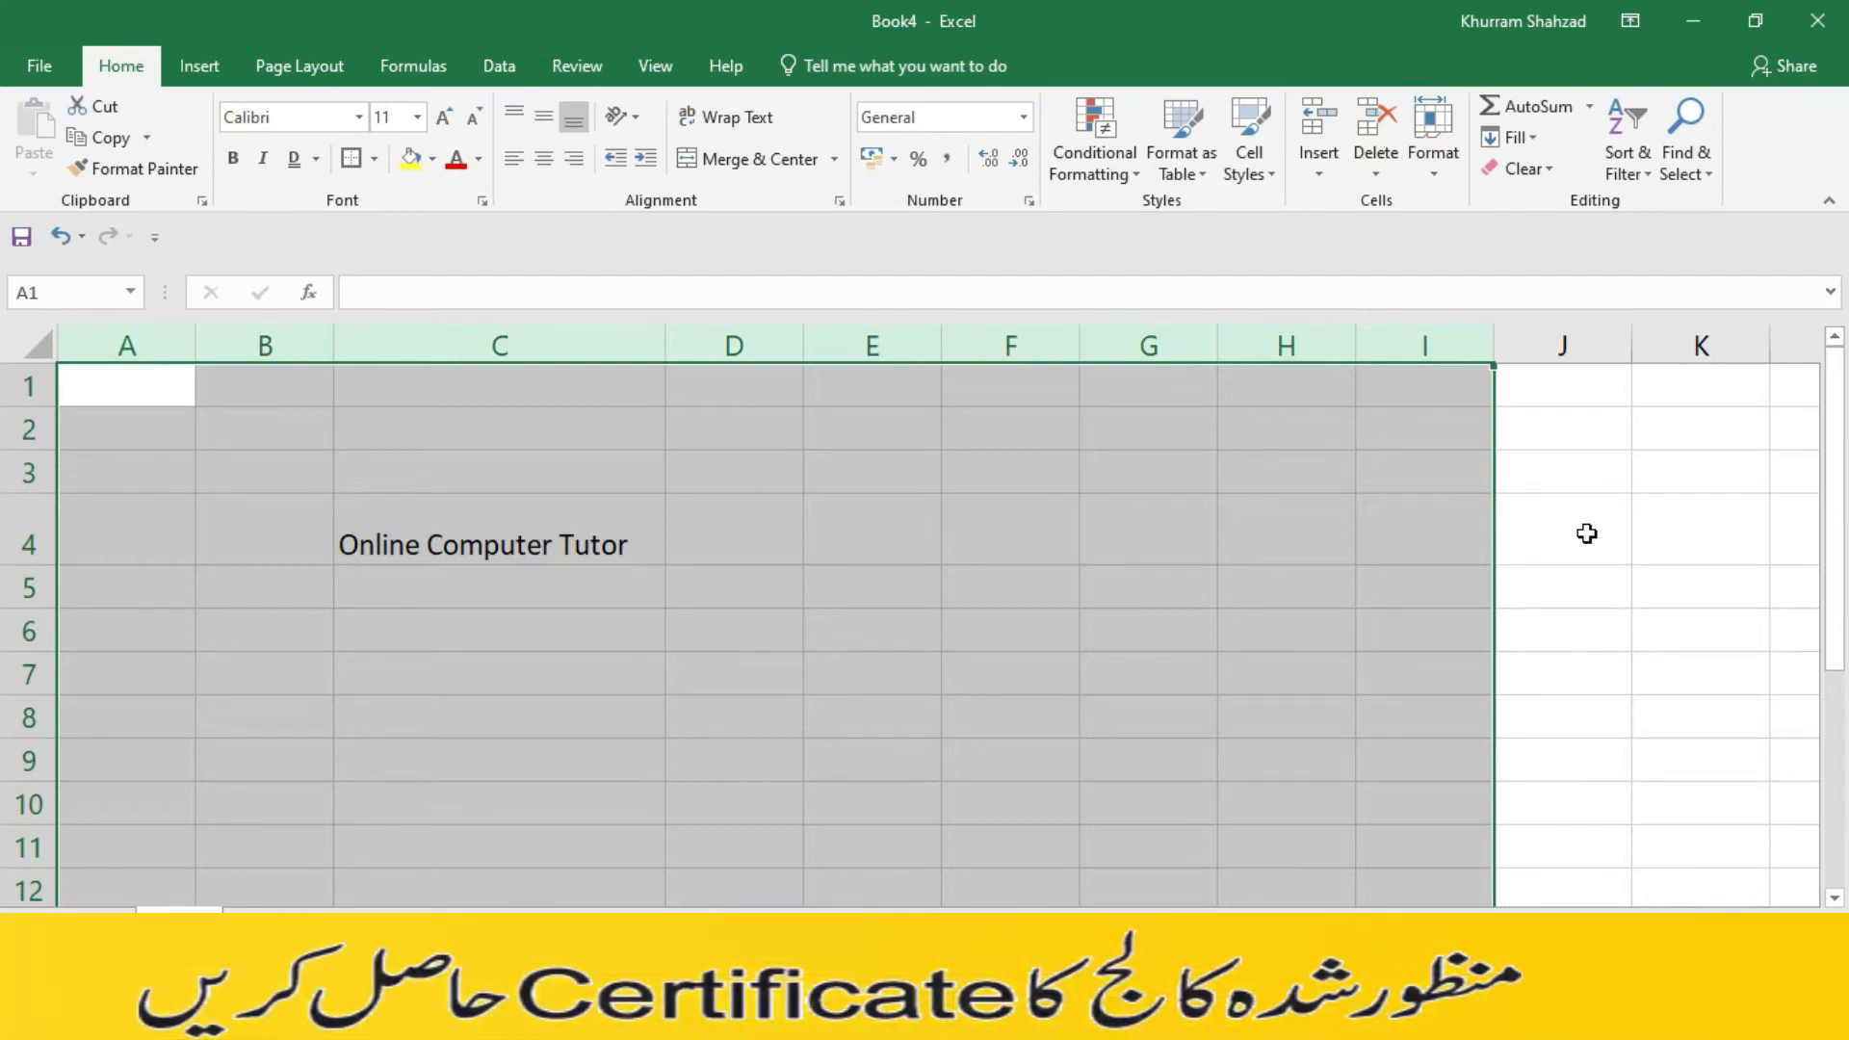
{"action": "left_click", "coordinate": [1552, 533]}
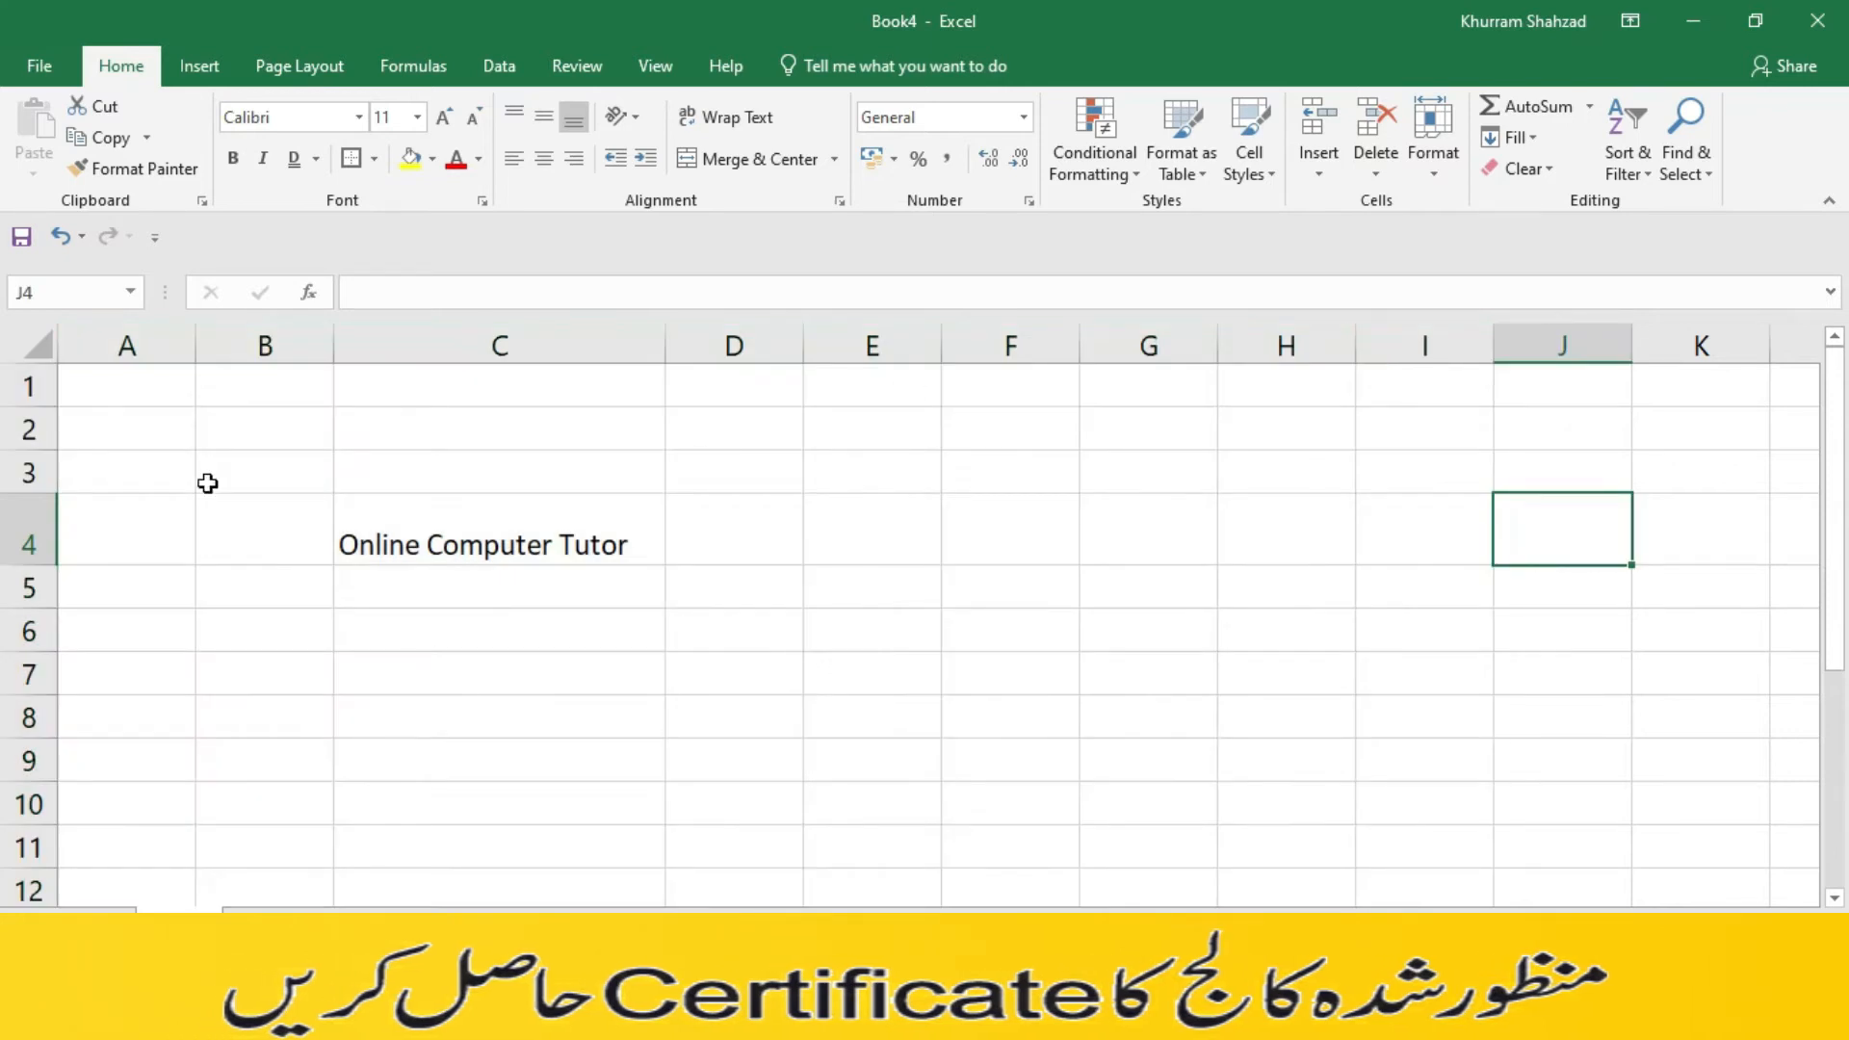
{"action": "left_click_drag", "start_coordinate": [107, 353], "coordinate": [1406, 349]}
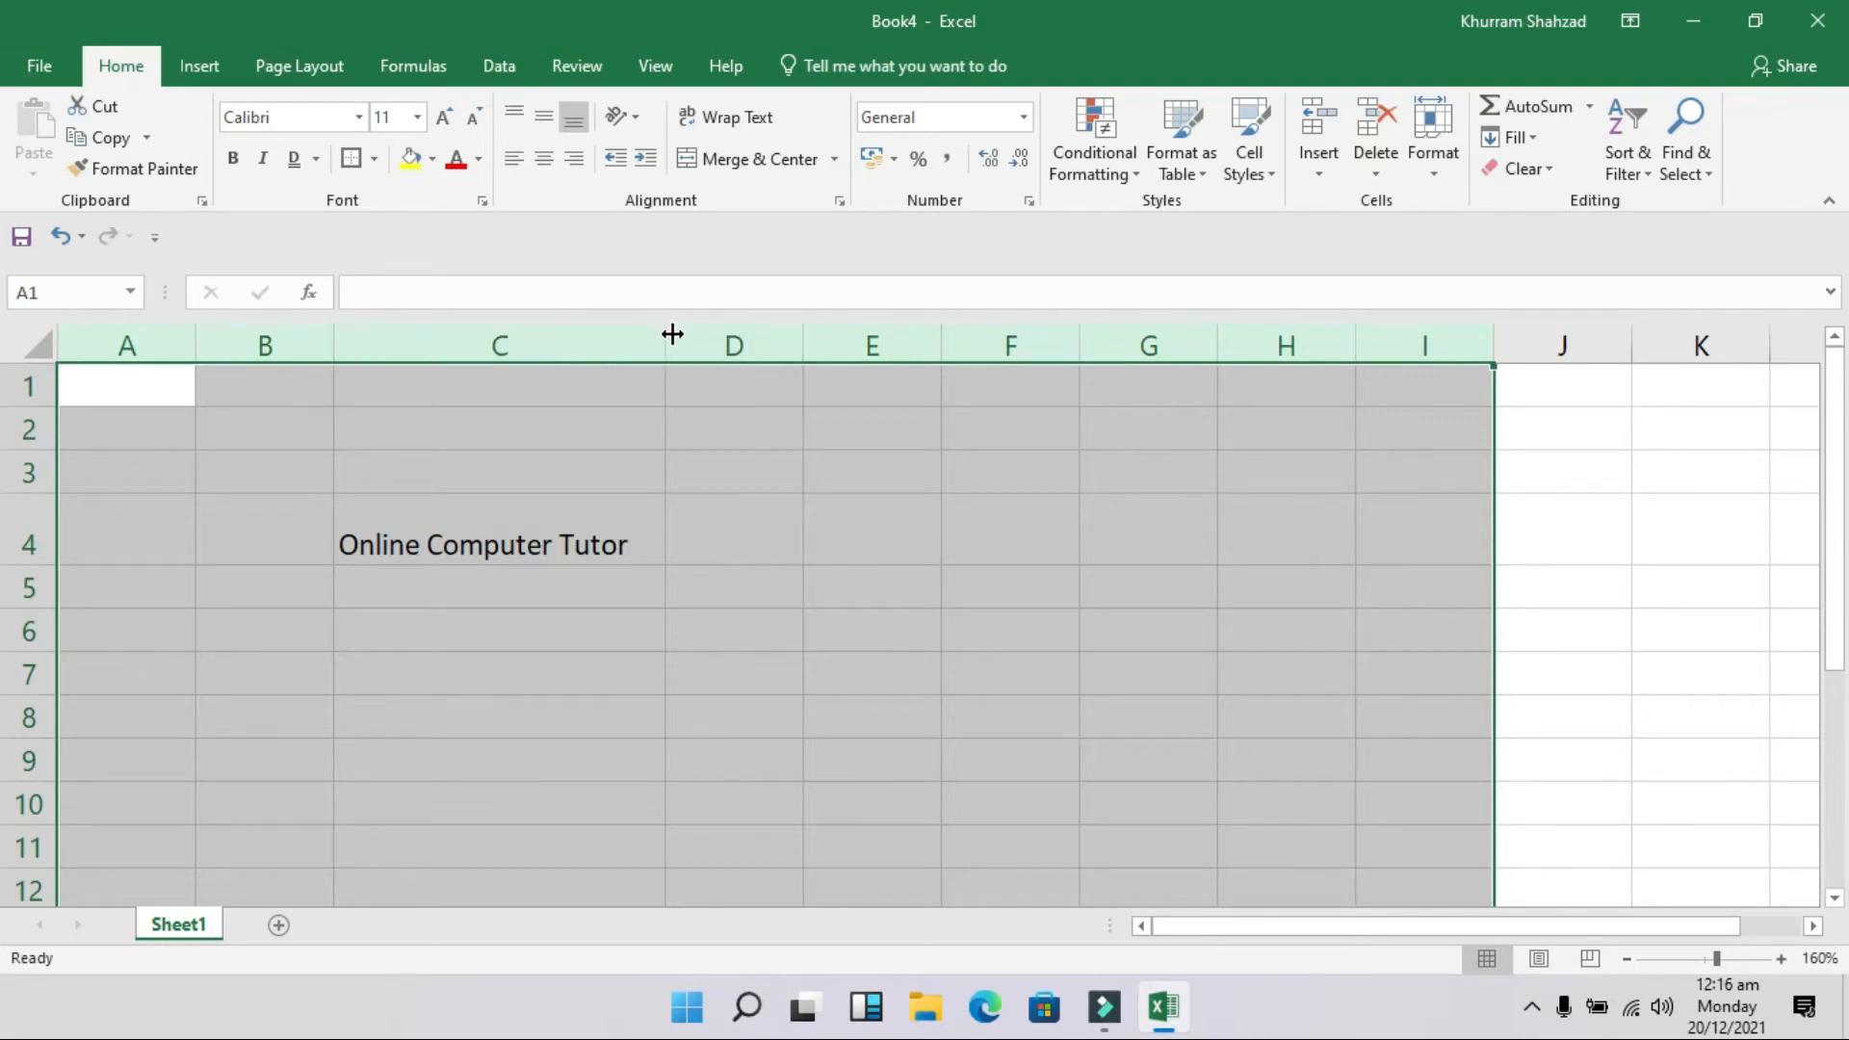
{"action": "left_click_drag", "start_coordinate": [802, 346], "coordinate": [719, 344]}
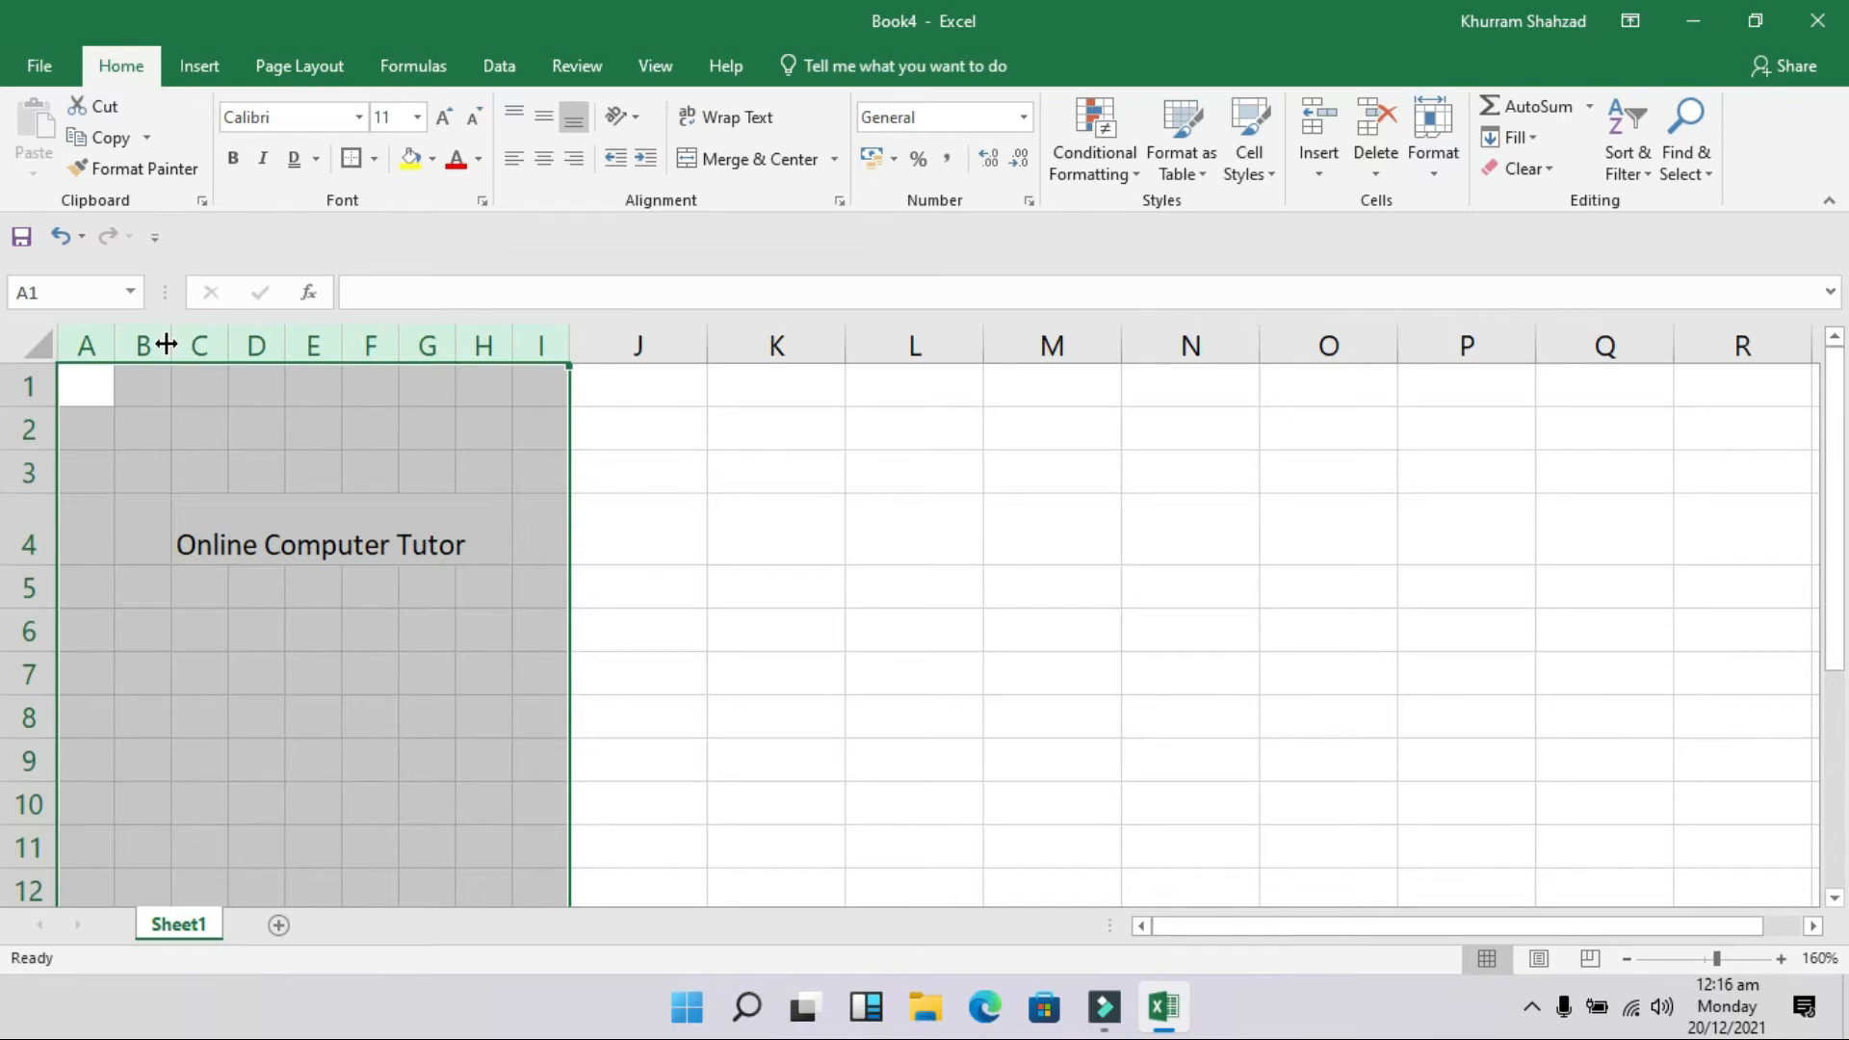
{"action": "left_click_drag", "start_coordinate": [173, 344], "coordinate": [303, 358]}
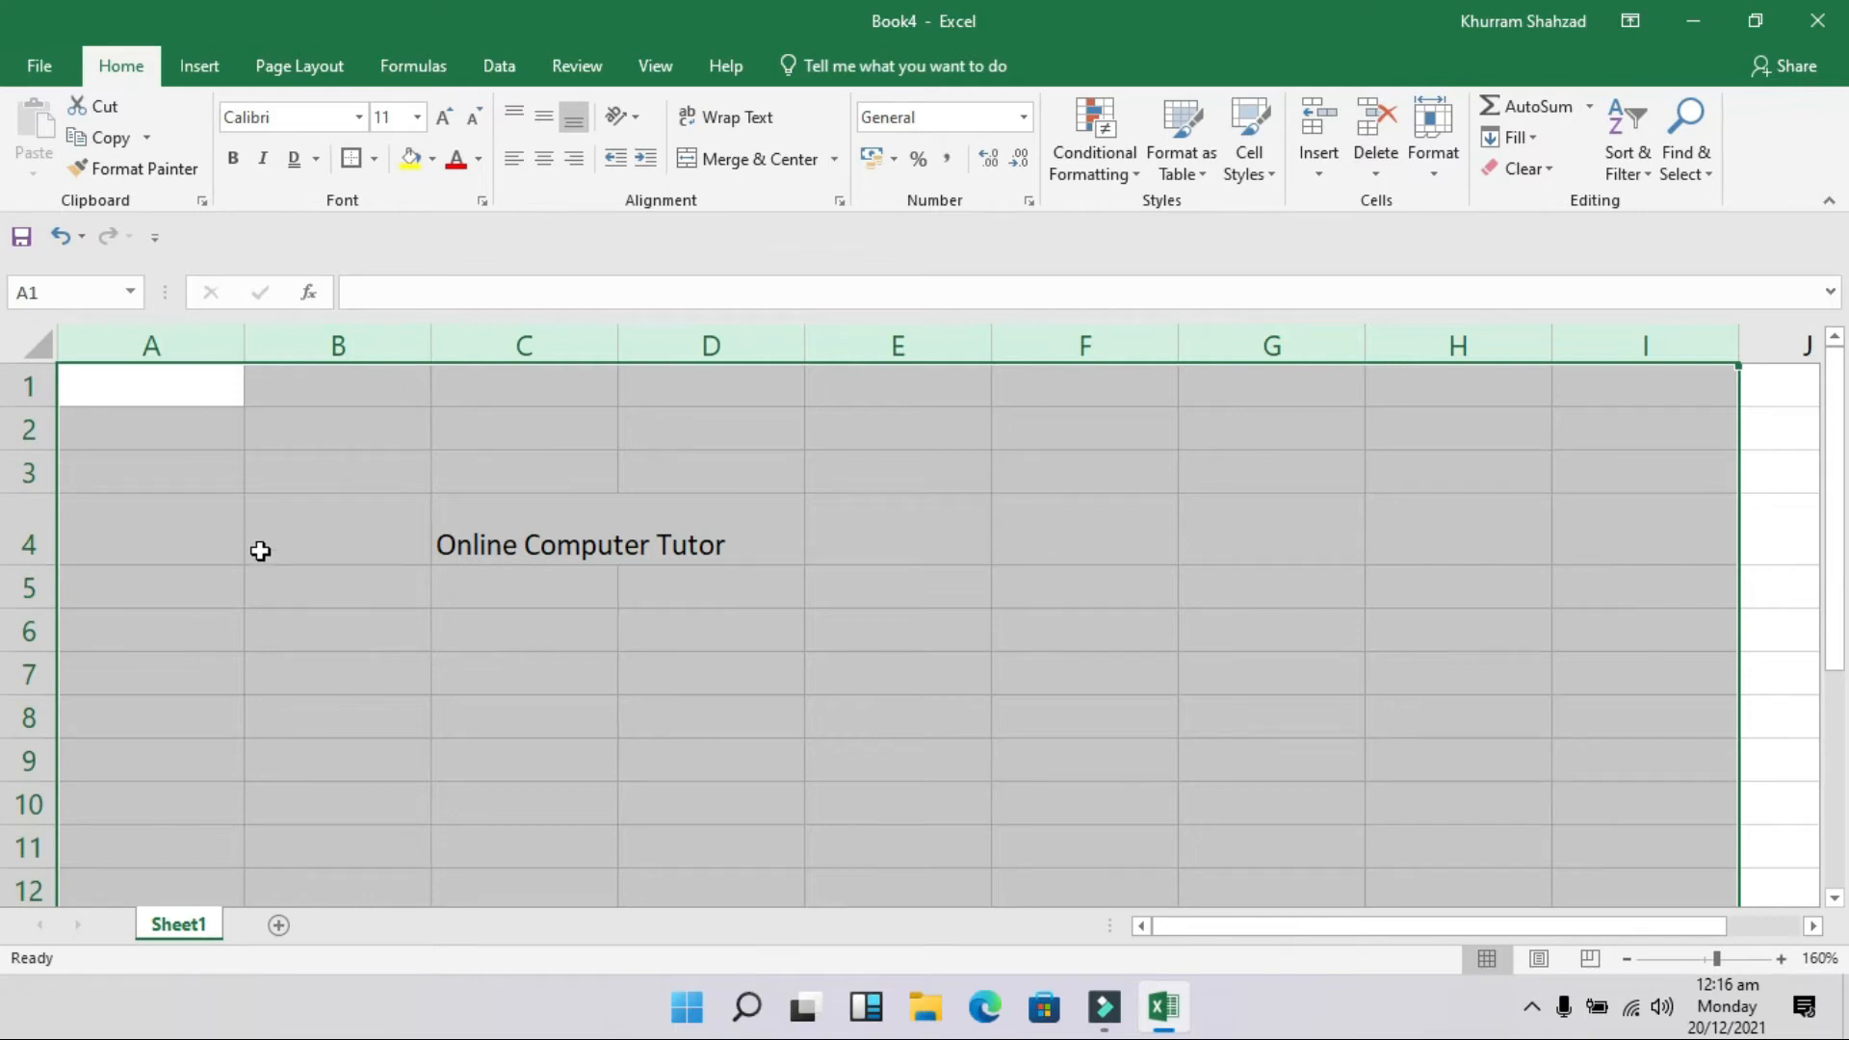
{"action": "left_click", "coordinate": [253, 624]}
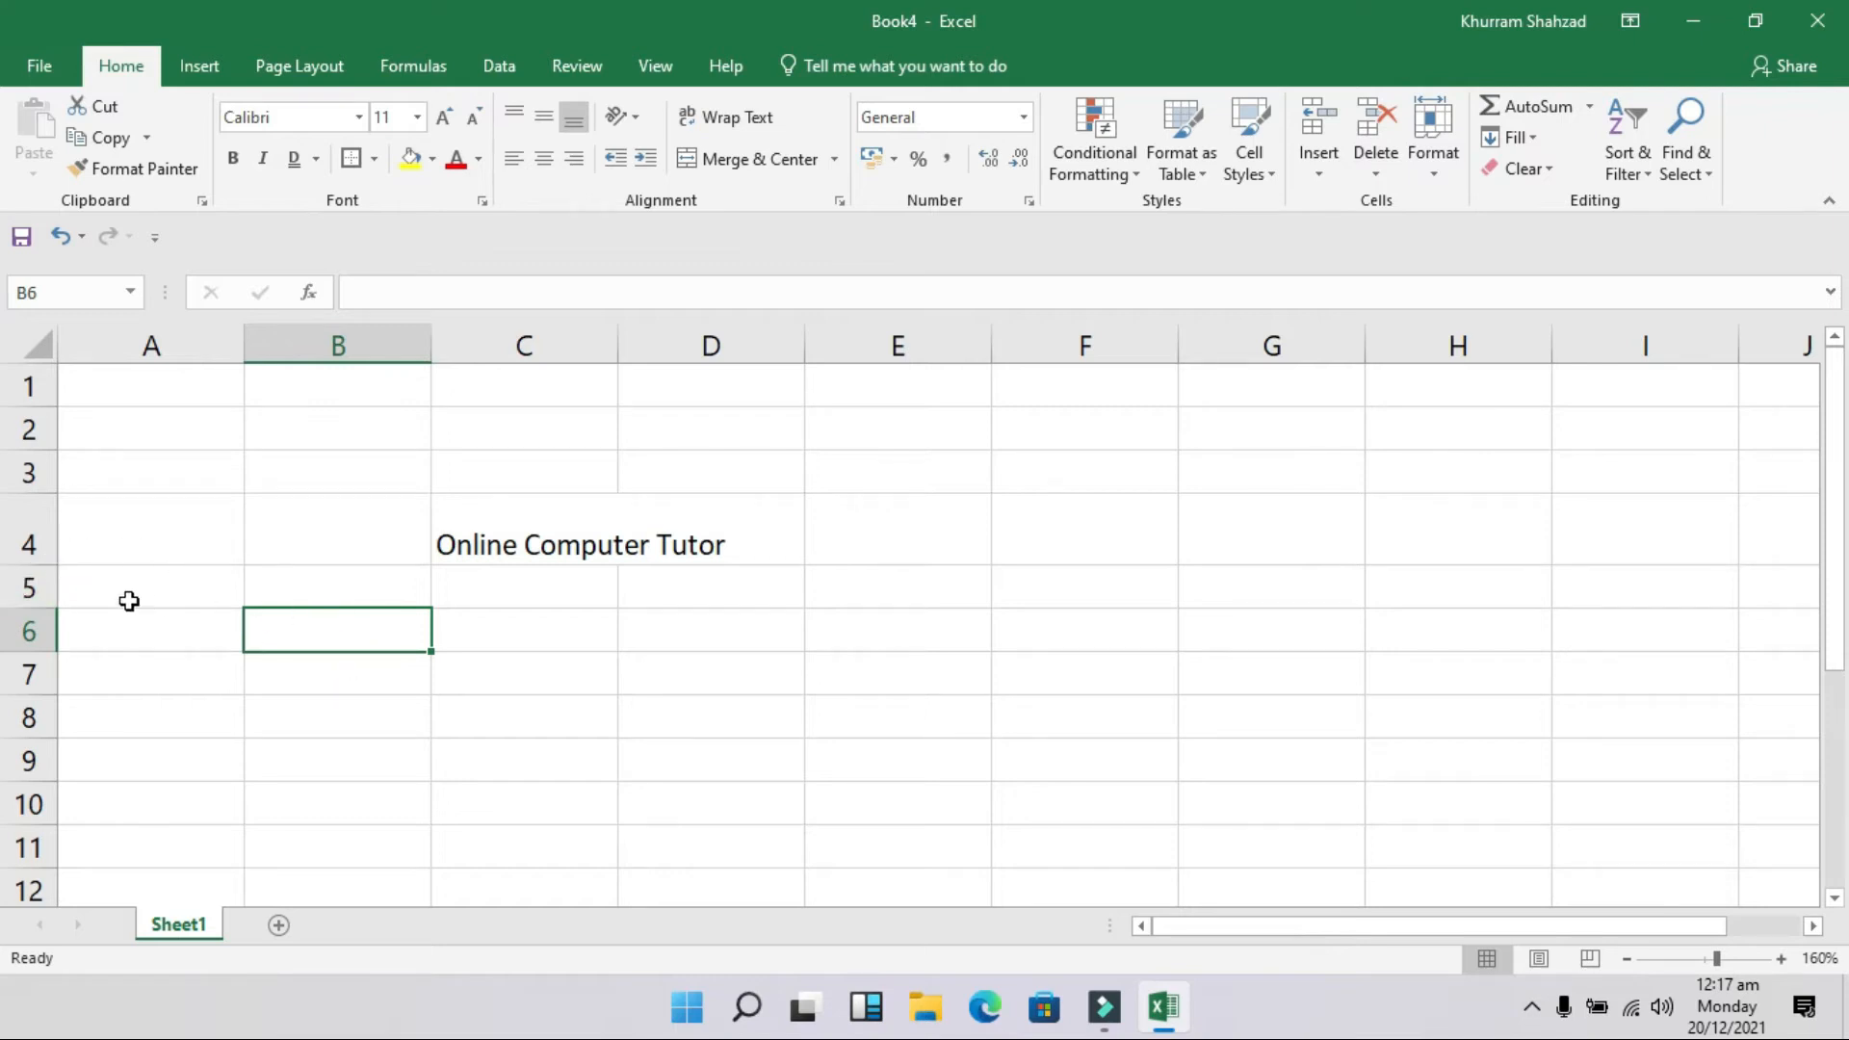
Resize rows 6 through 9 together to one equal height, slightly taller than the default
{"action": "left_click_drag", "start_coordinate": [21, 629], "coordinate": [14, 763]}
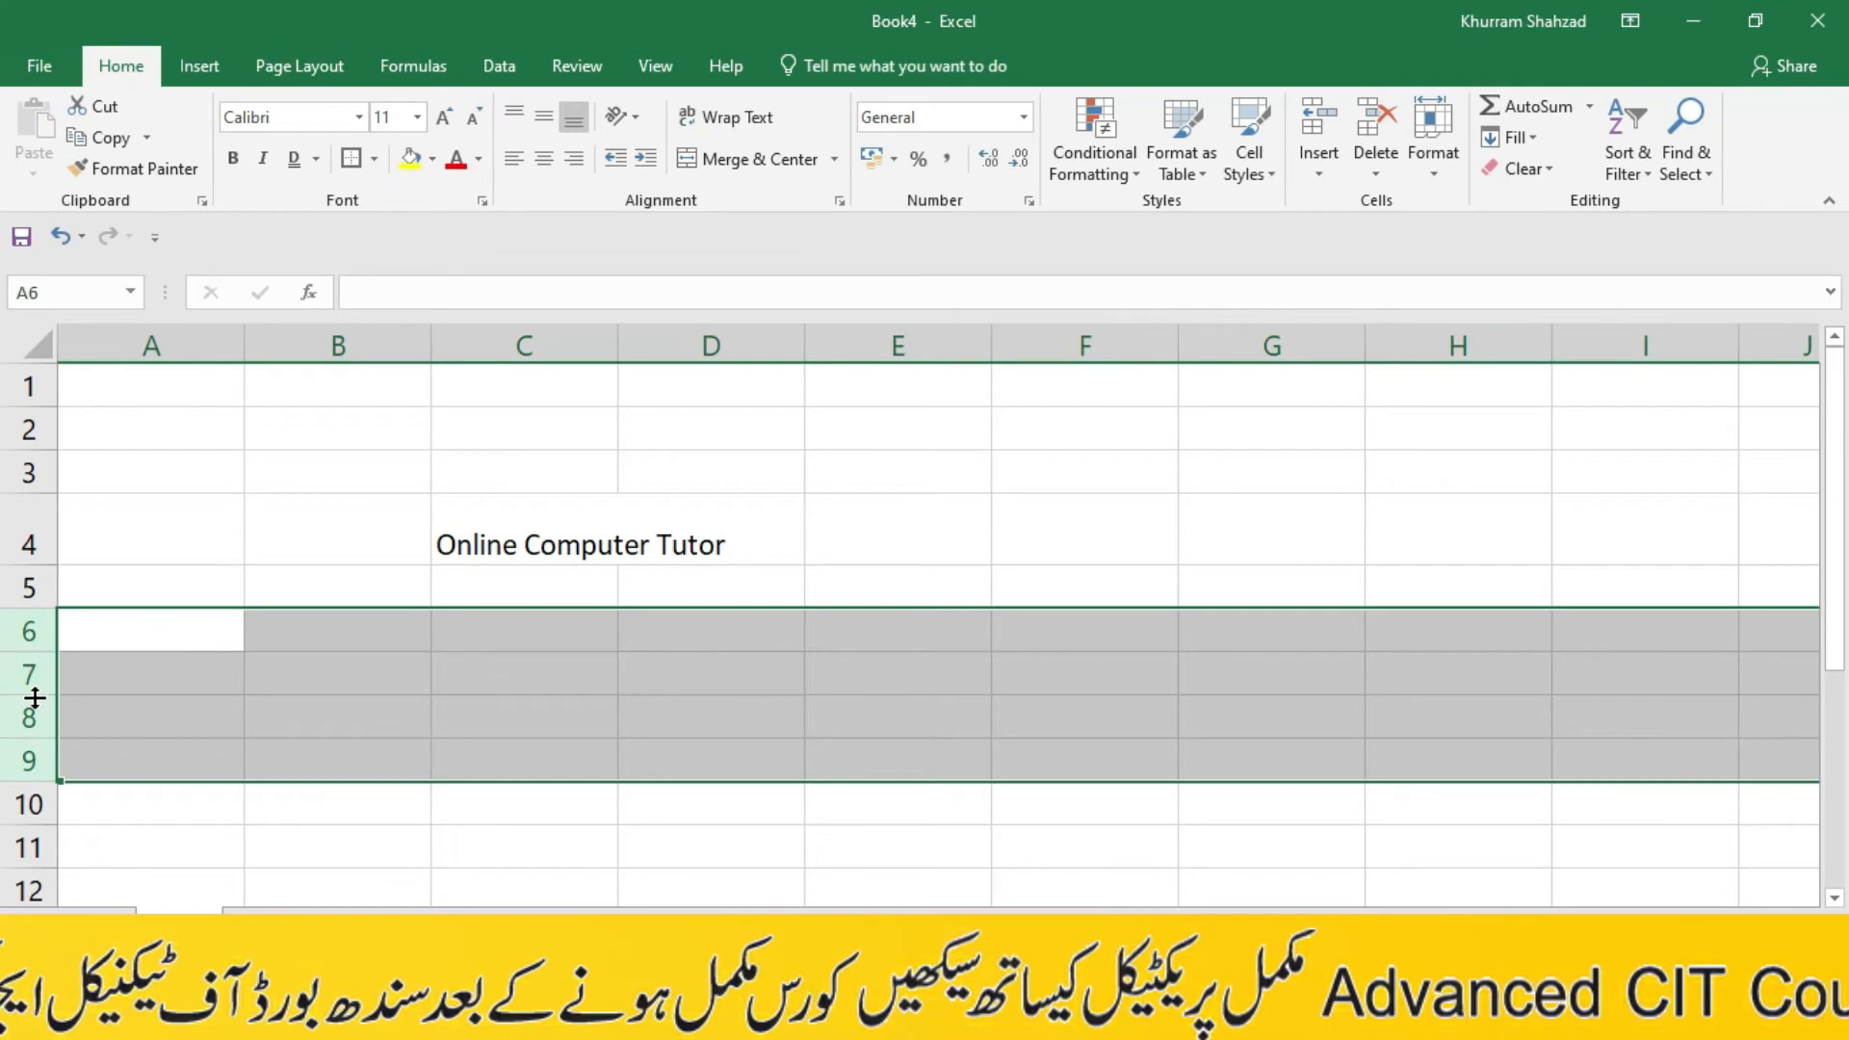
{"action": "left_click_drag", "start_coordinate": [35, 698], "coordinate": [38, 736]}
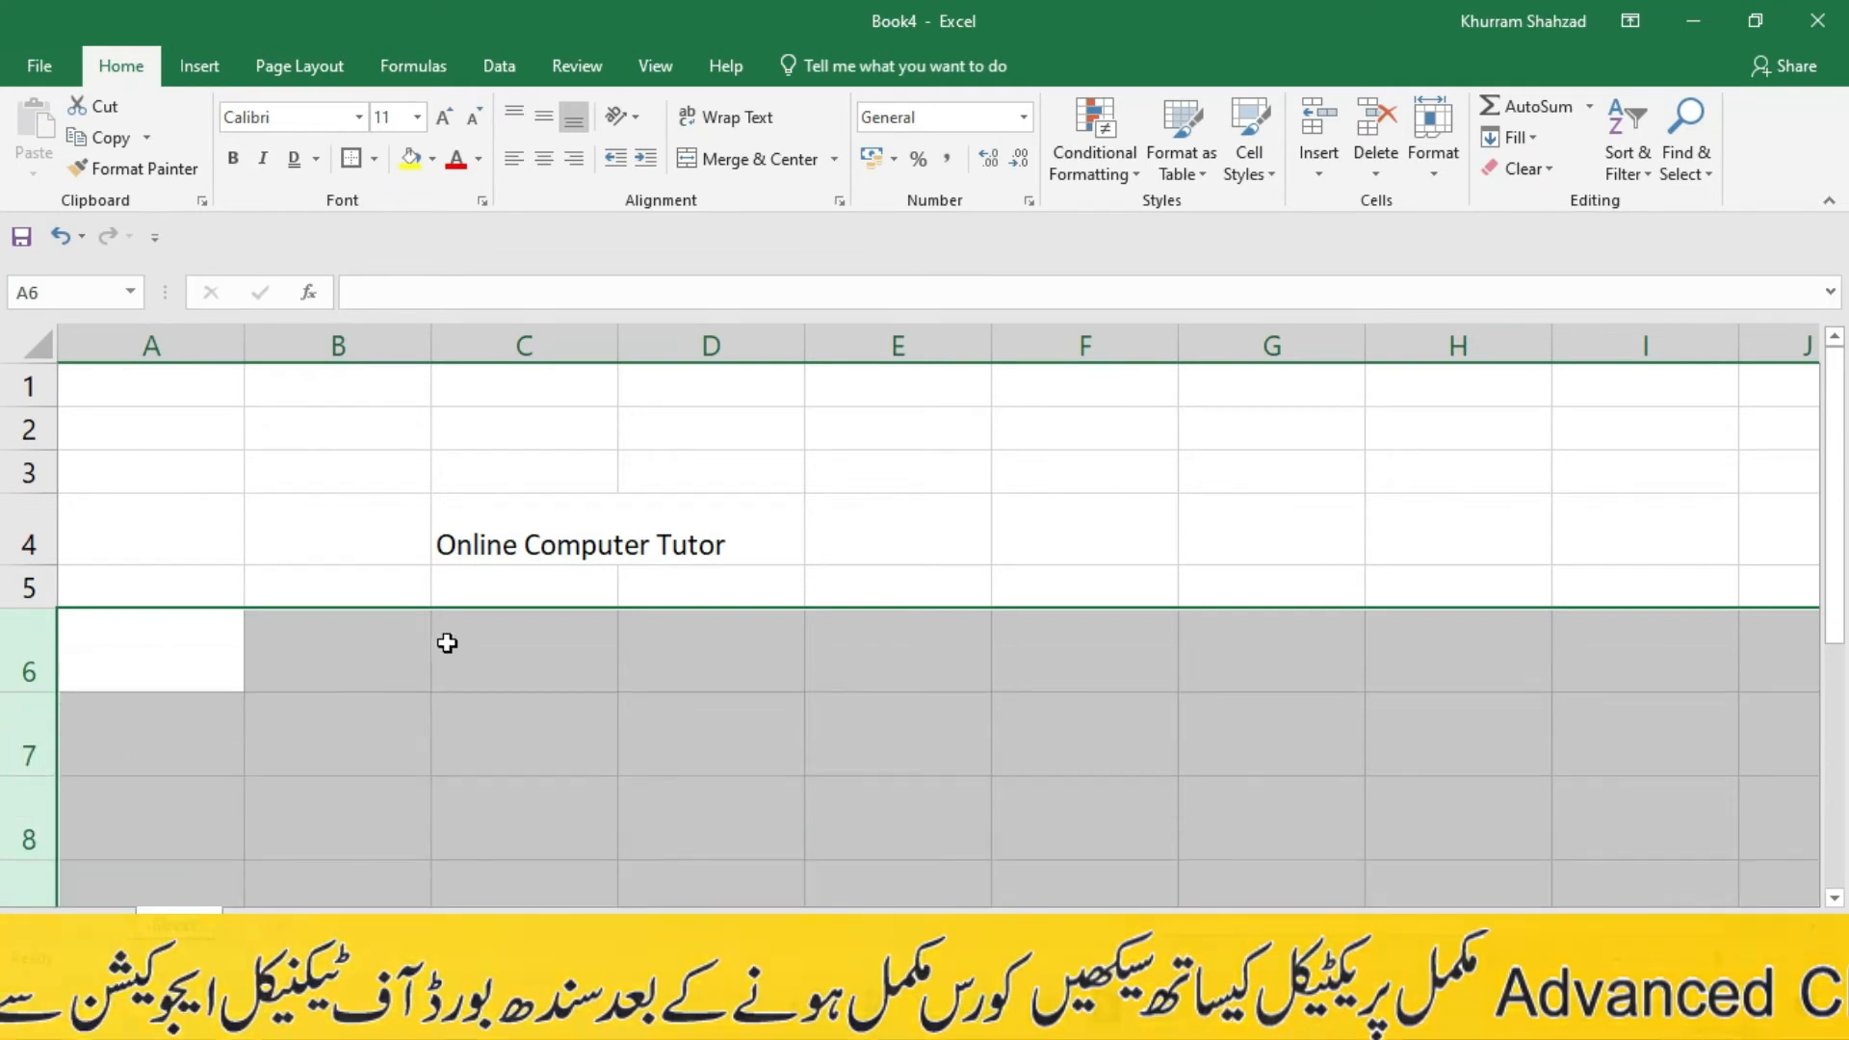
{"action": "scroll", "coordinate": [476, 636], "scroll_direction": "down", "scroll_amount": 2}
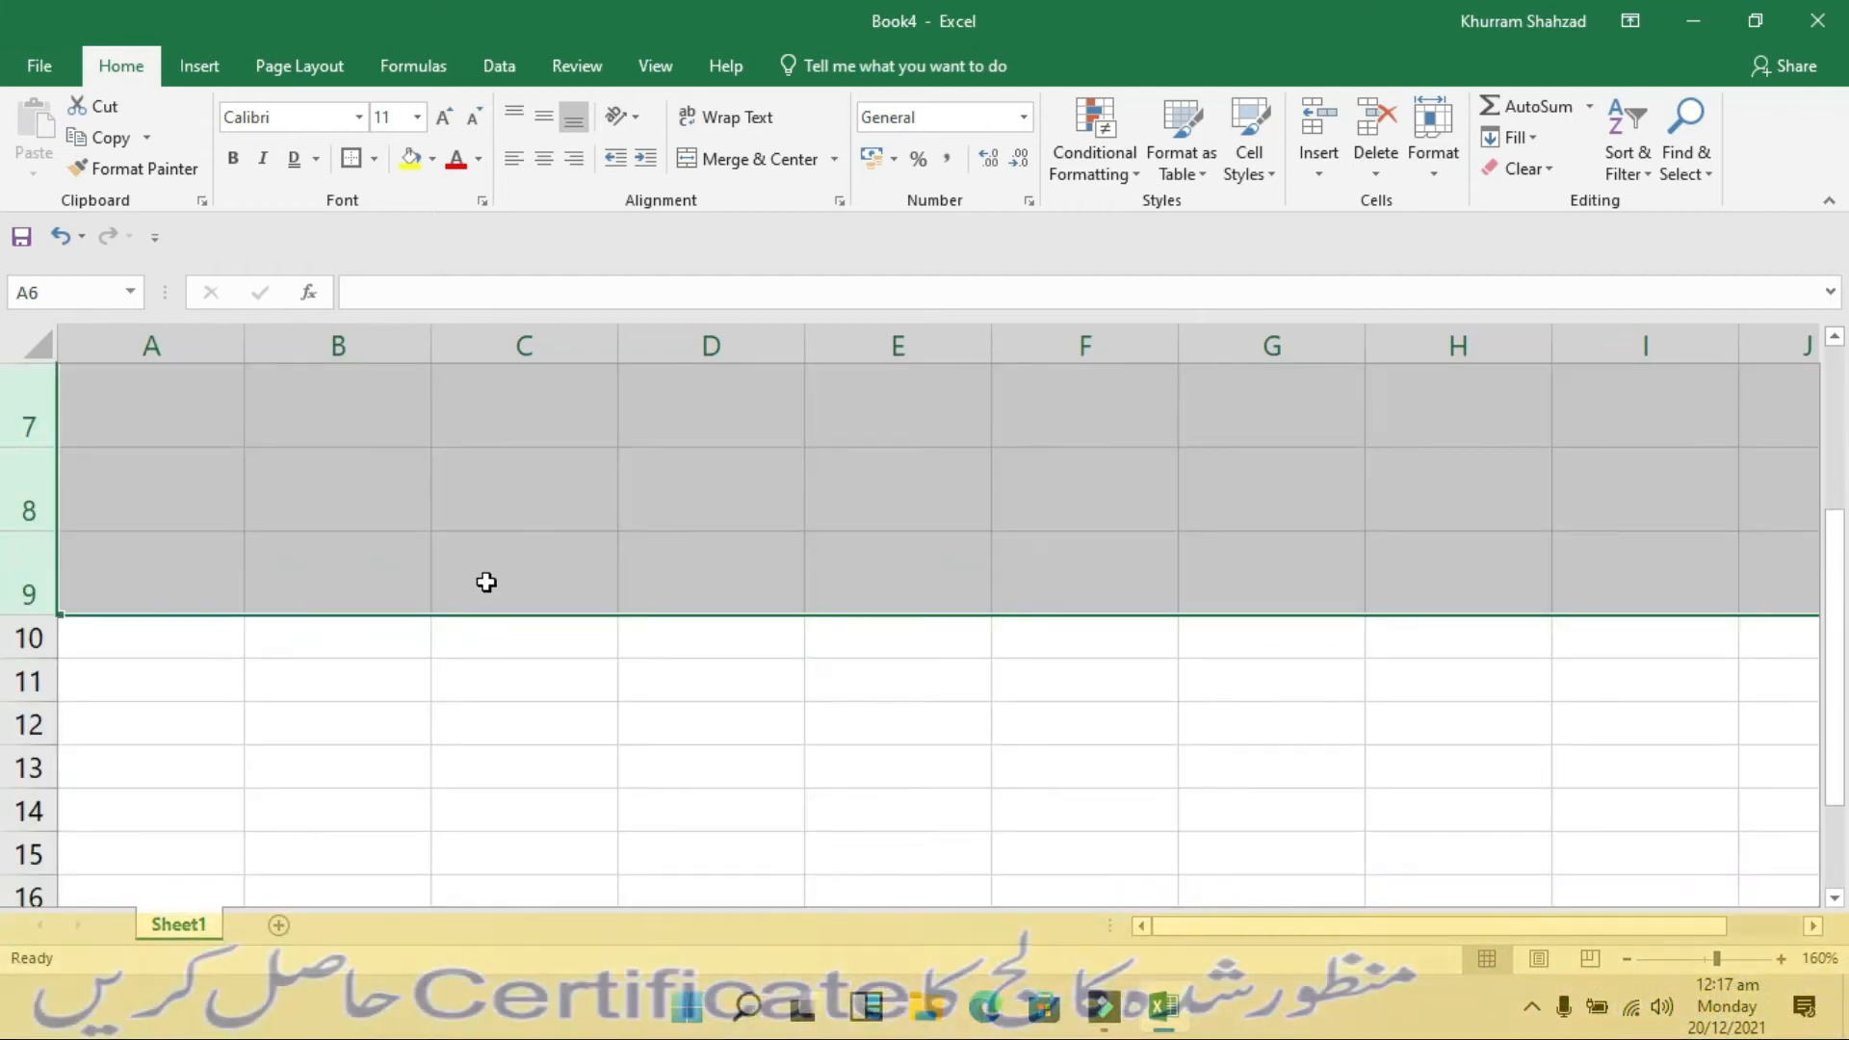
{"action": "scroll", "coordinate": [483, 583], "scroll_direction": "up", "scroll_amount": 1}
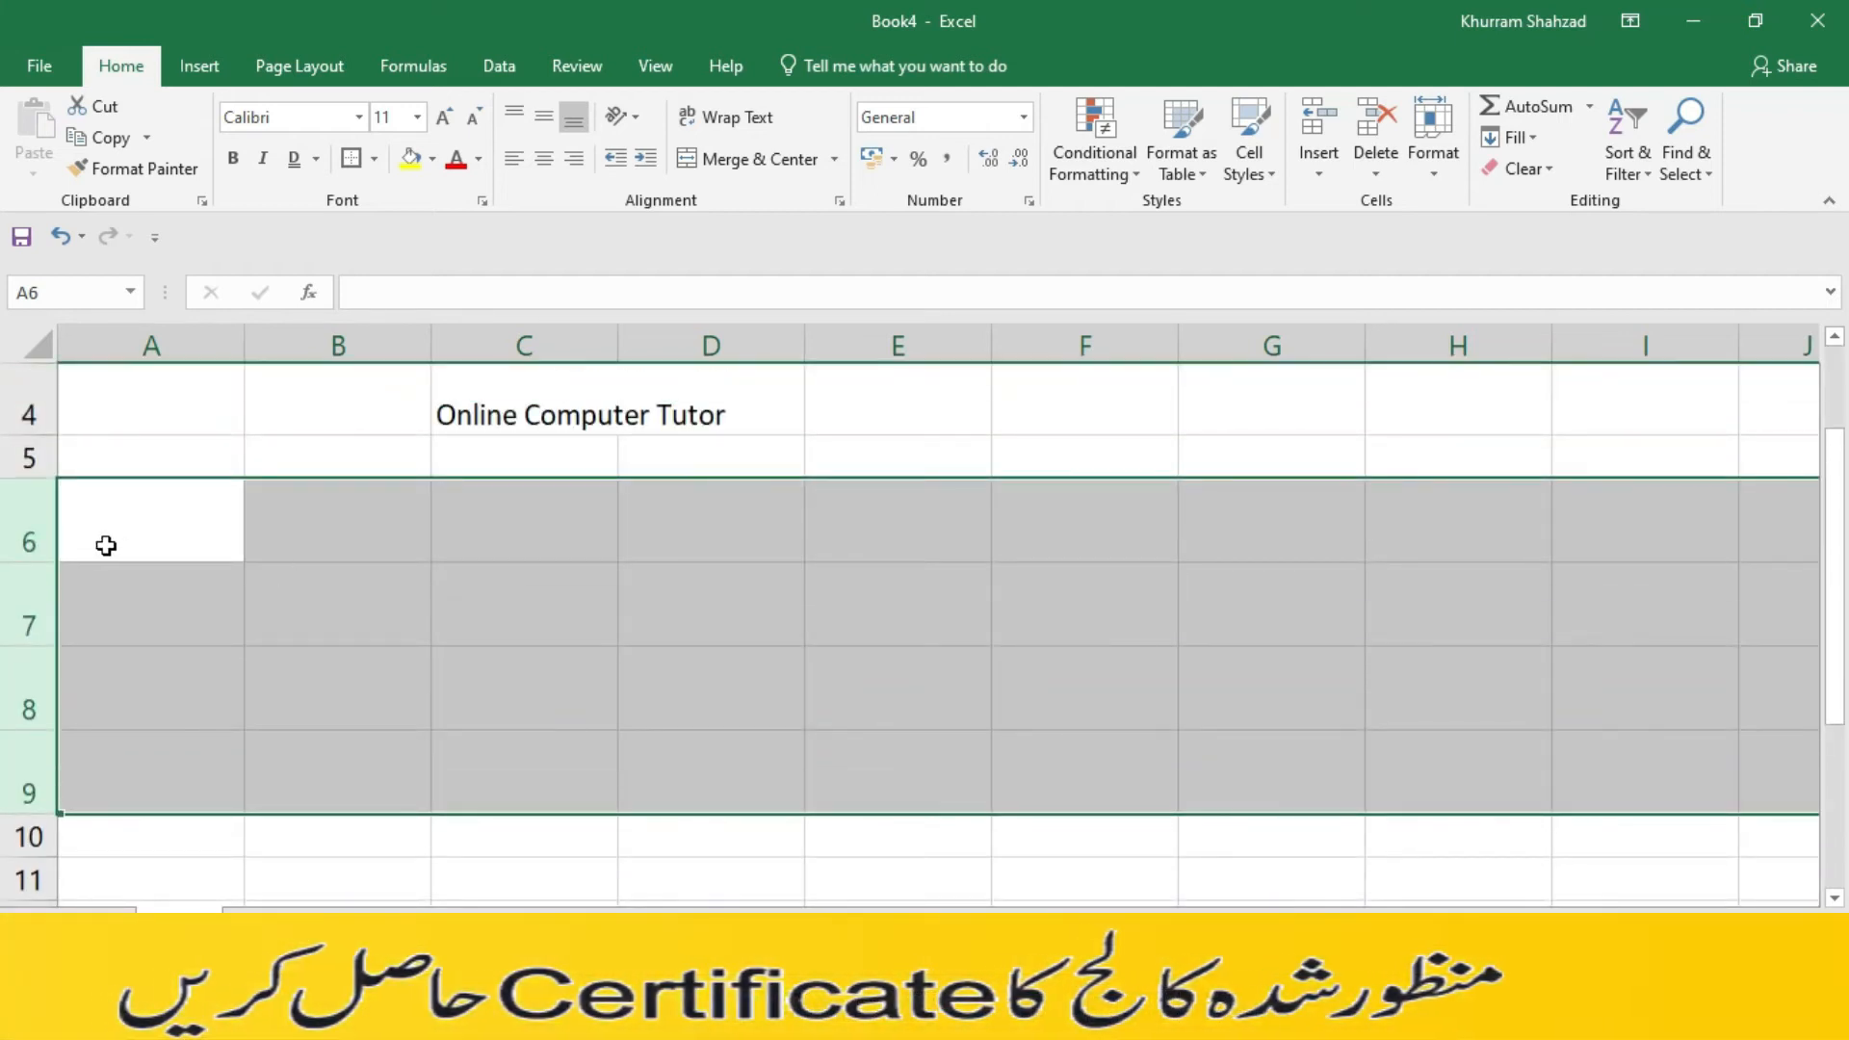
{"action": "left_click_drag", "start_coordinate": [33, 560], "coordinate": [31, 522]}
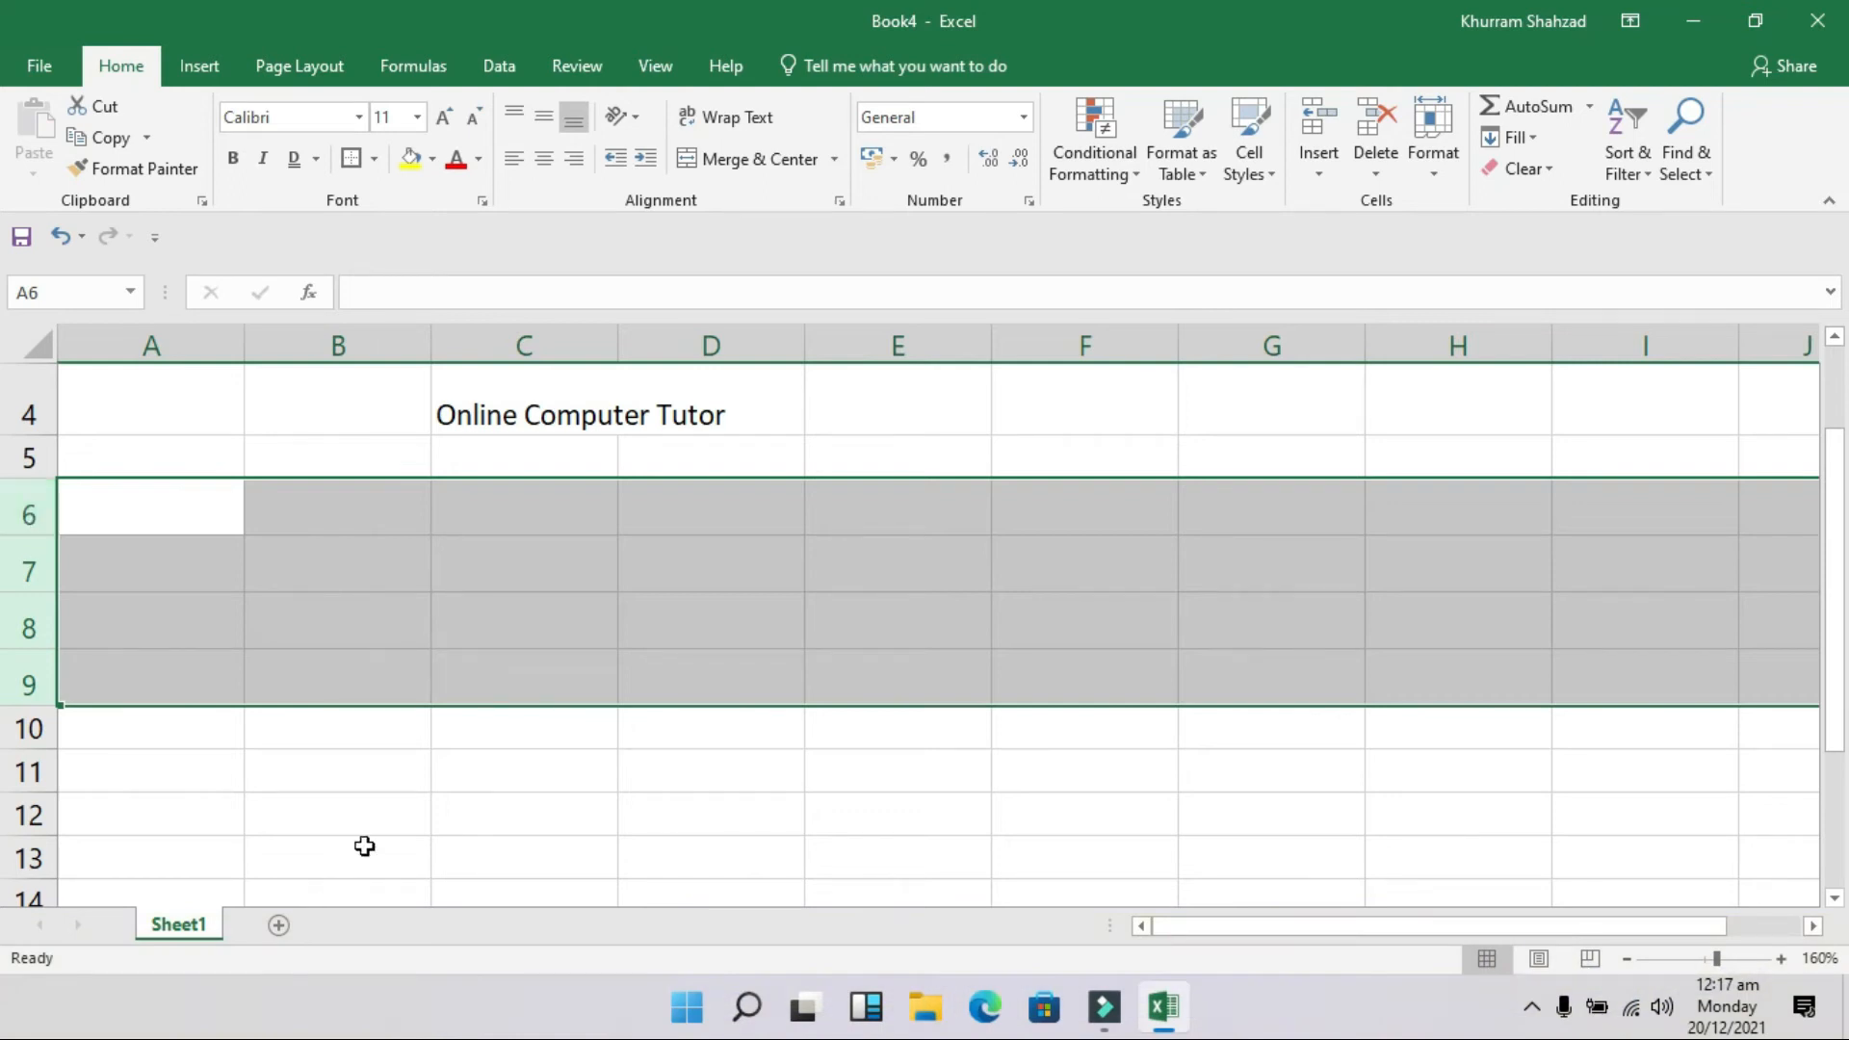
{"action": "scroll", "coordinate": [590, 697], "scroll_direction": "up", "scroll_amount": 1}
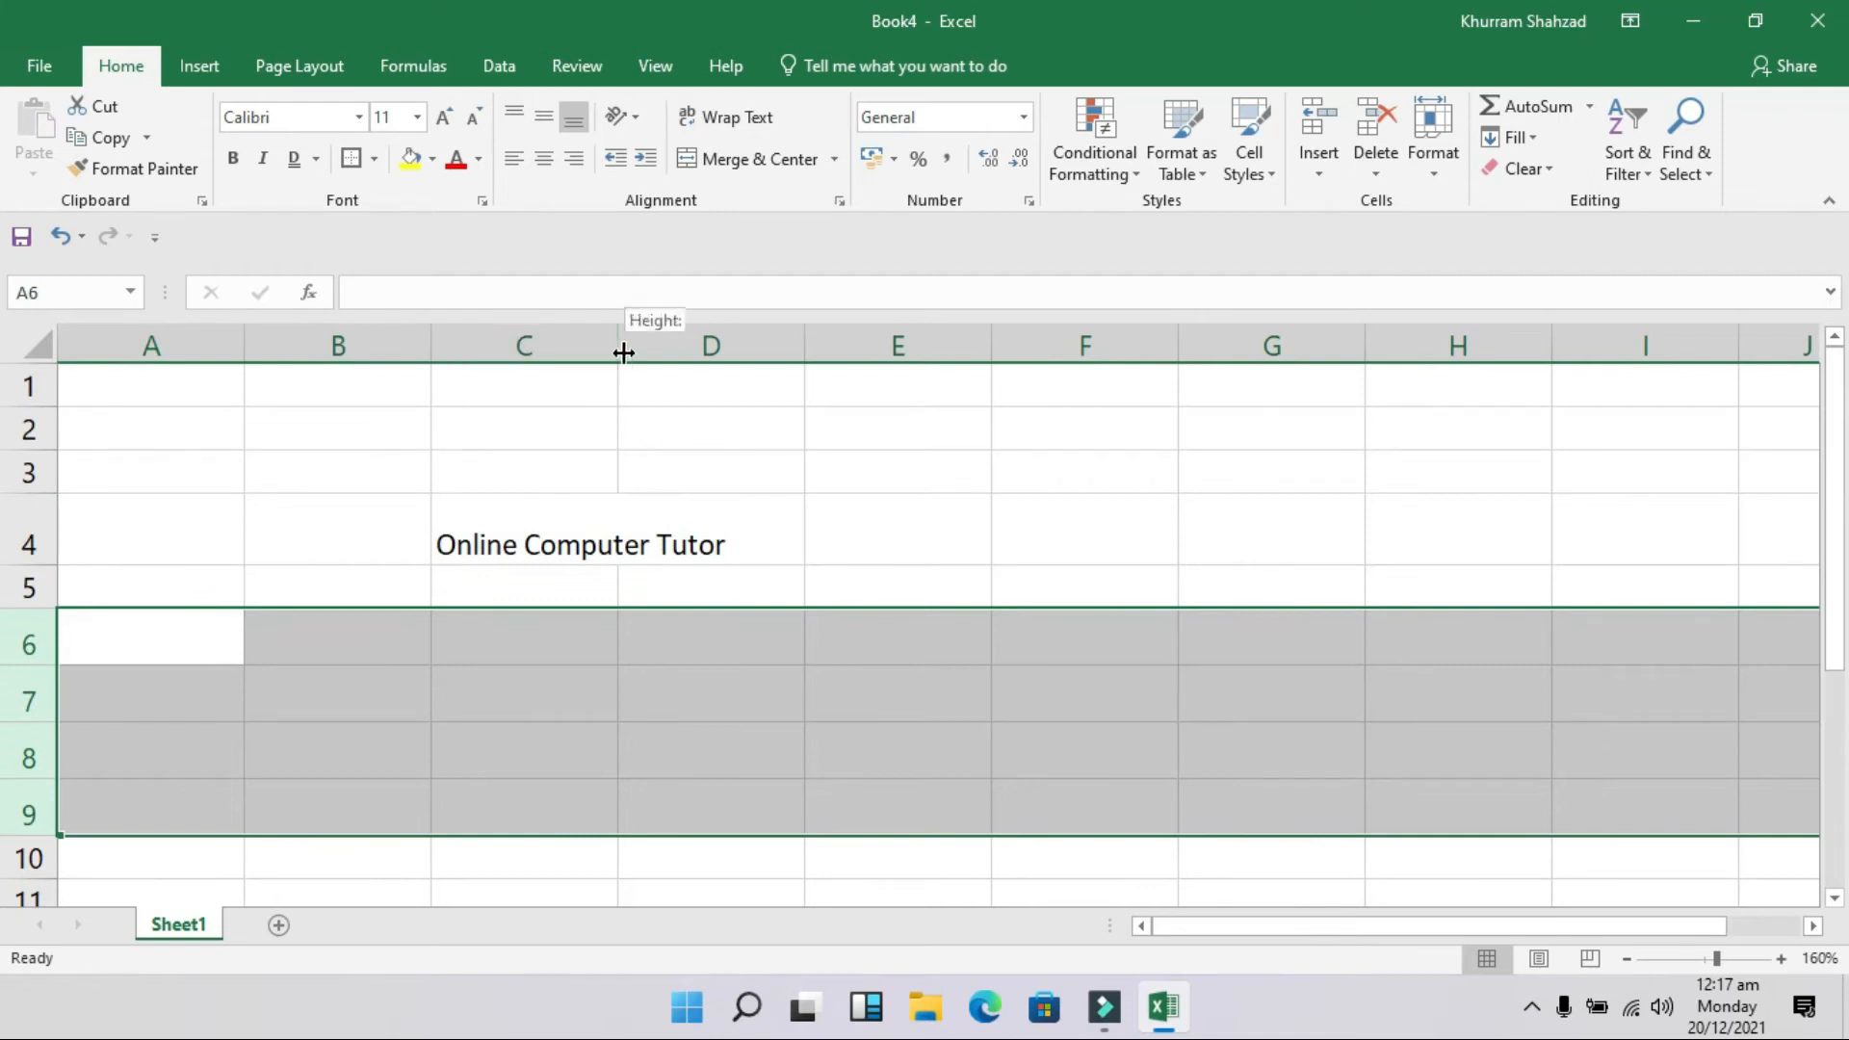
{"action": "left_click", "coordinate": [973, 591]}
Enter the numbers 1 to 6 across row 1, in cells A1 through F1
{"action": "left_click", "coordinate": [159, 382]}
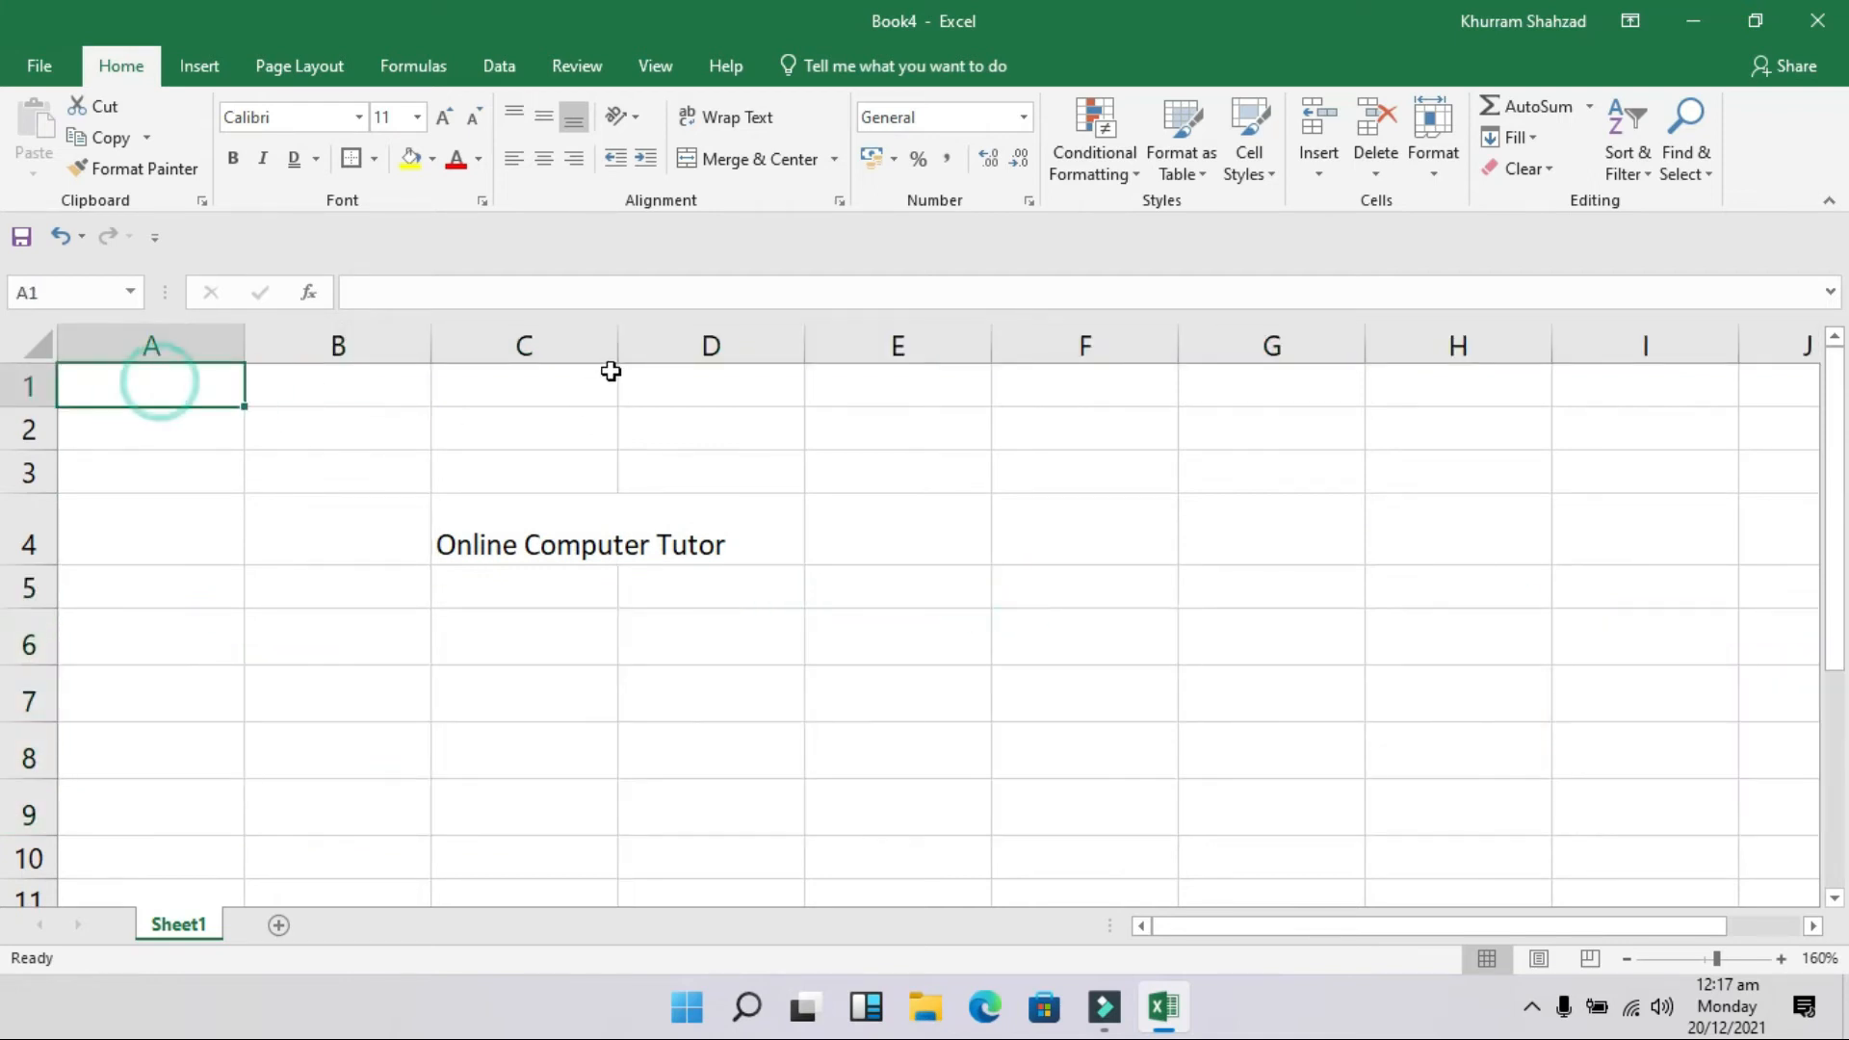
{"action": "type", "text": "1"}
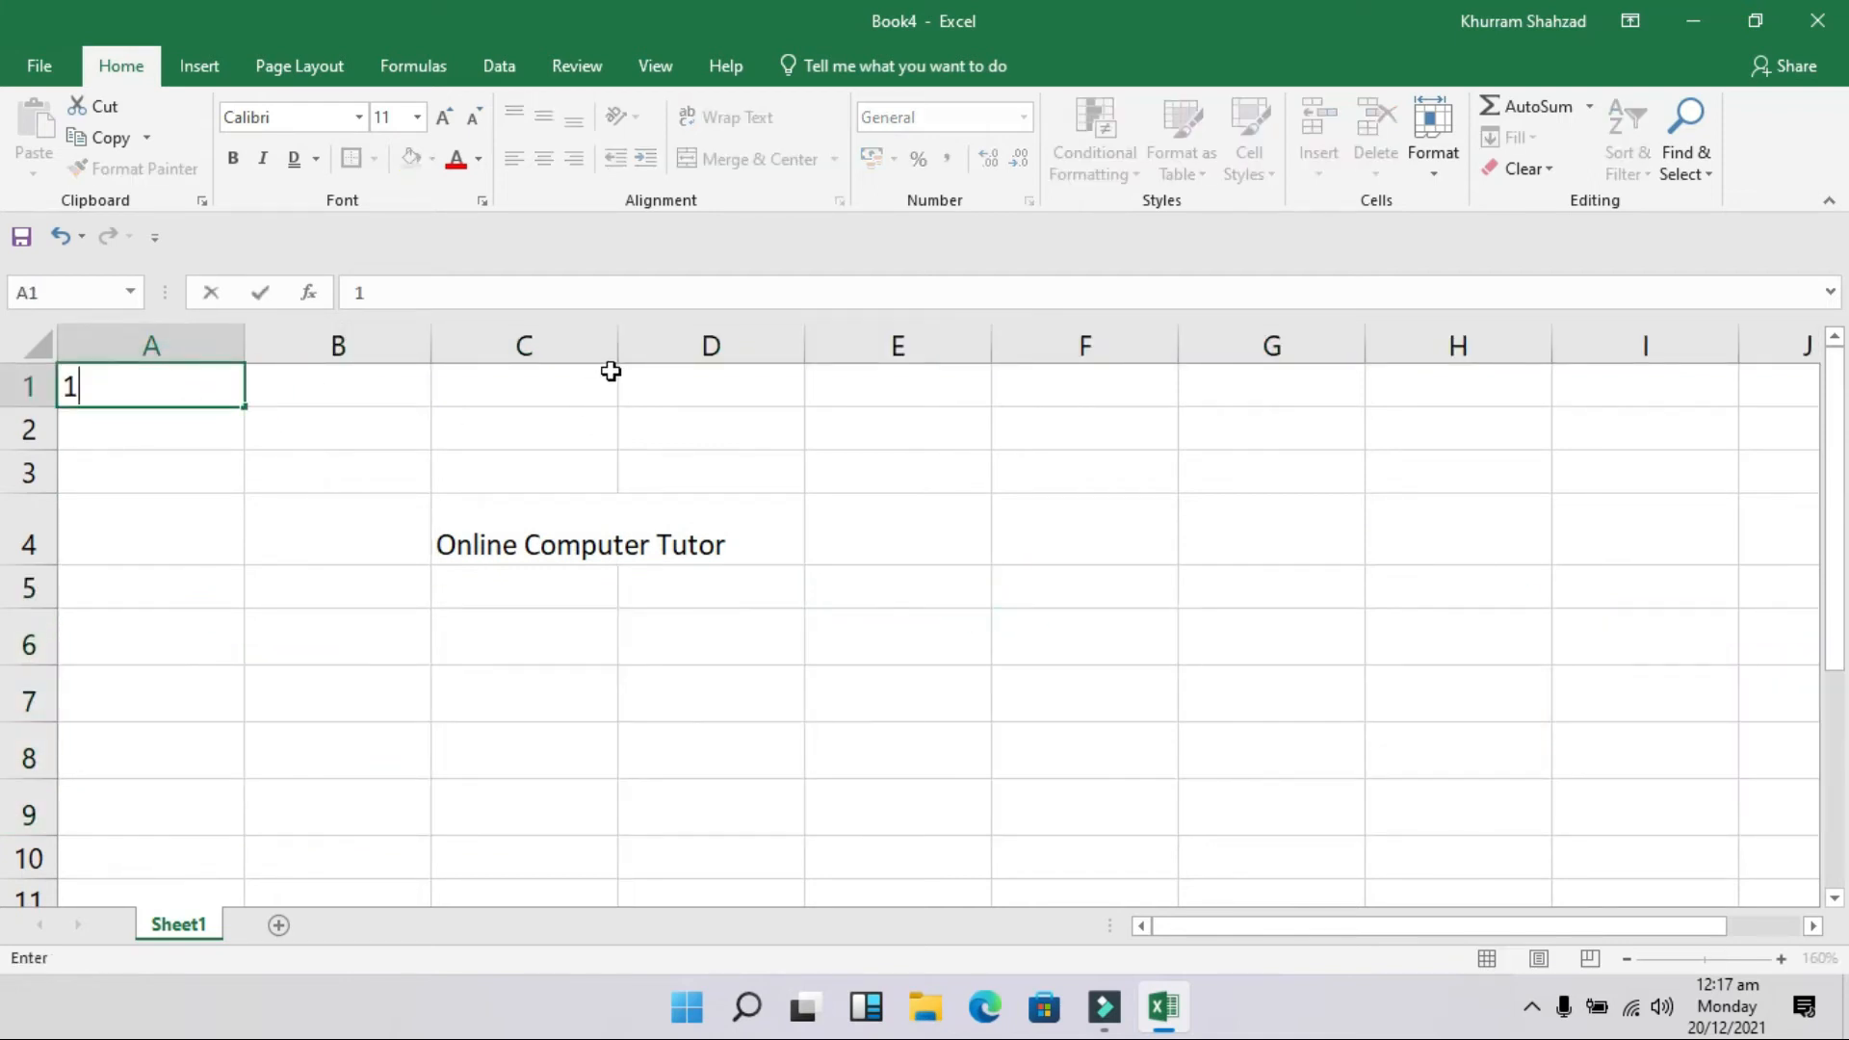
{"action": "key", "text": "Tab"}
{"action": "type", "text": "2"}
{"action": "key", "text": "Tab"}
{"action": "type", "text": "3"}
{"action": "key", "text": "Tab"}
{"action": "type", "text": "4"}
{"action": "key", "text": "Tab"}
{"action": "type", "text": "5"}
{"action": "key", "text": "Tab"}
{"action": "type", "text": "6"}
{"action": "key", "text": "Tab"}
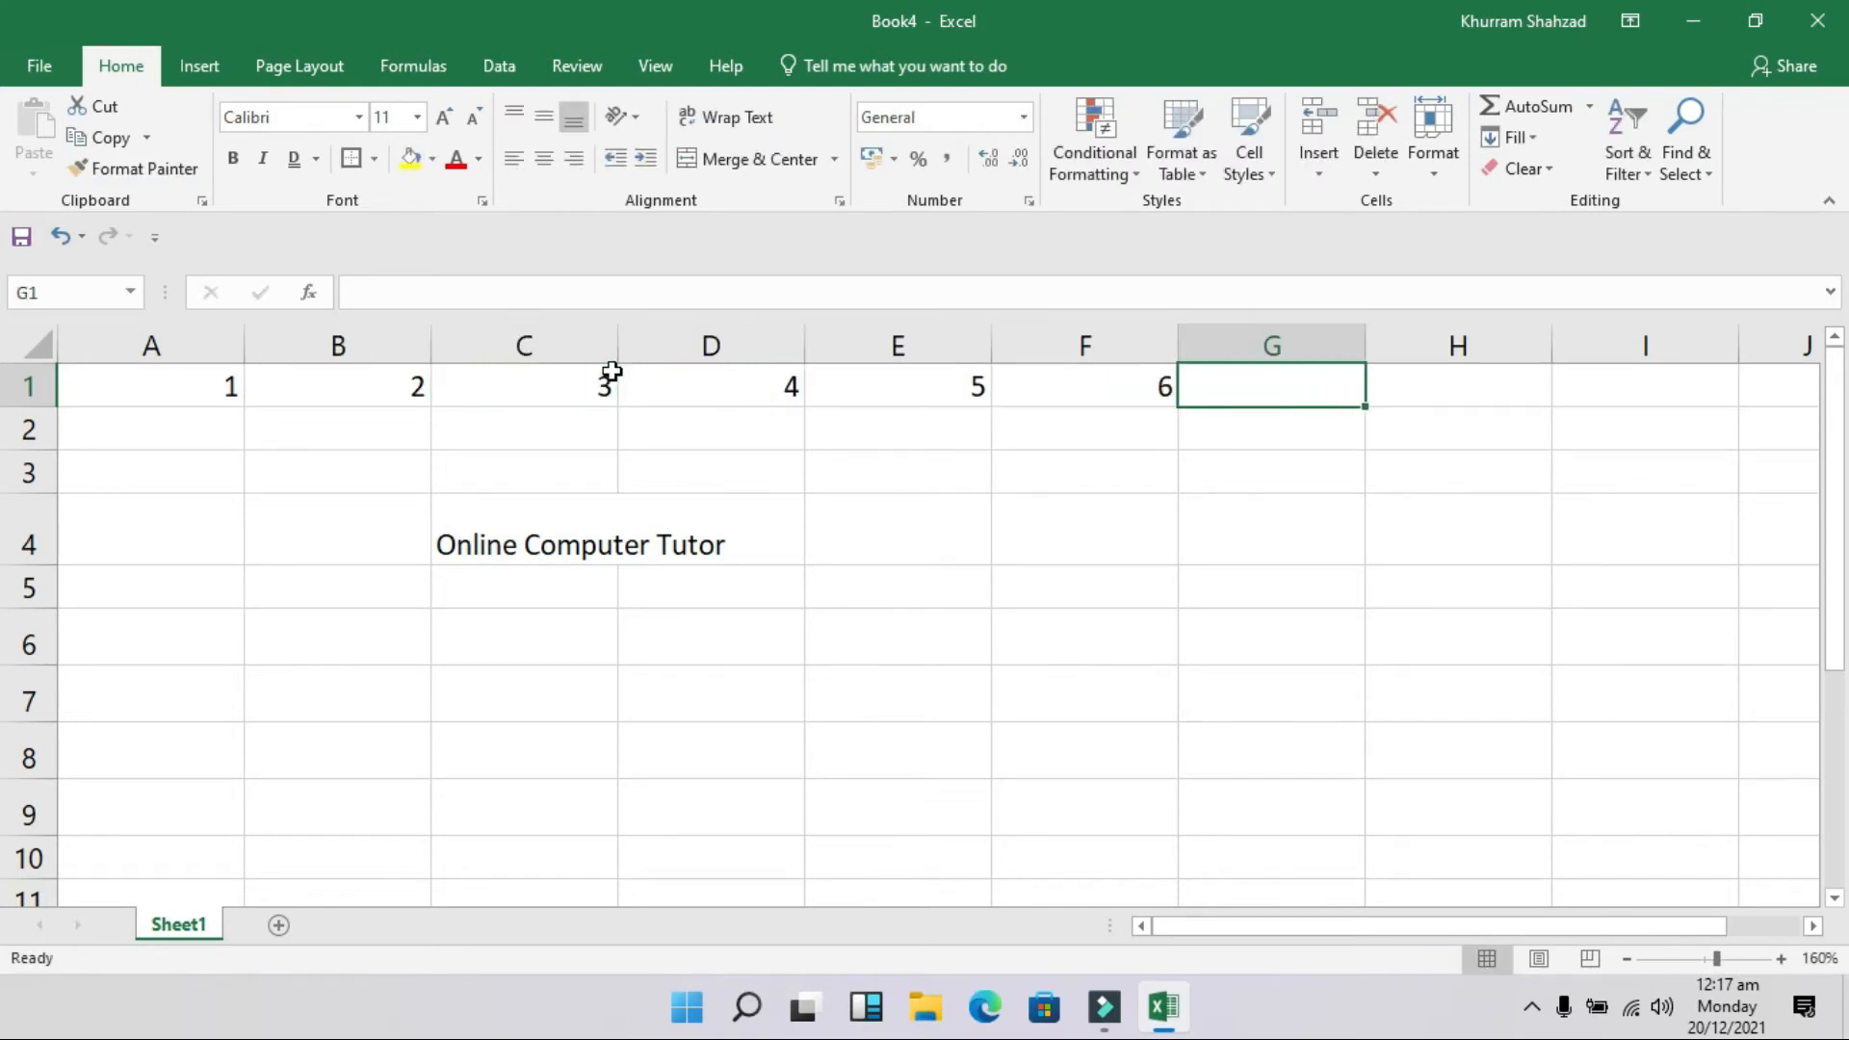
Insert a blank column D between the columns holding the numbers 3 and 4
{"action": "left_click", "coordinate": [589, 390]}
{"action": "left_click", "coordinate": [699, 385]}
{"action": "left_click", "coordinate": [563, 390]}
{"action": "left_click", "coordinate": [693, 386]}
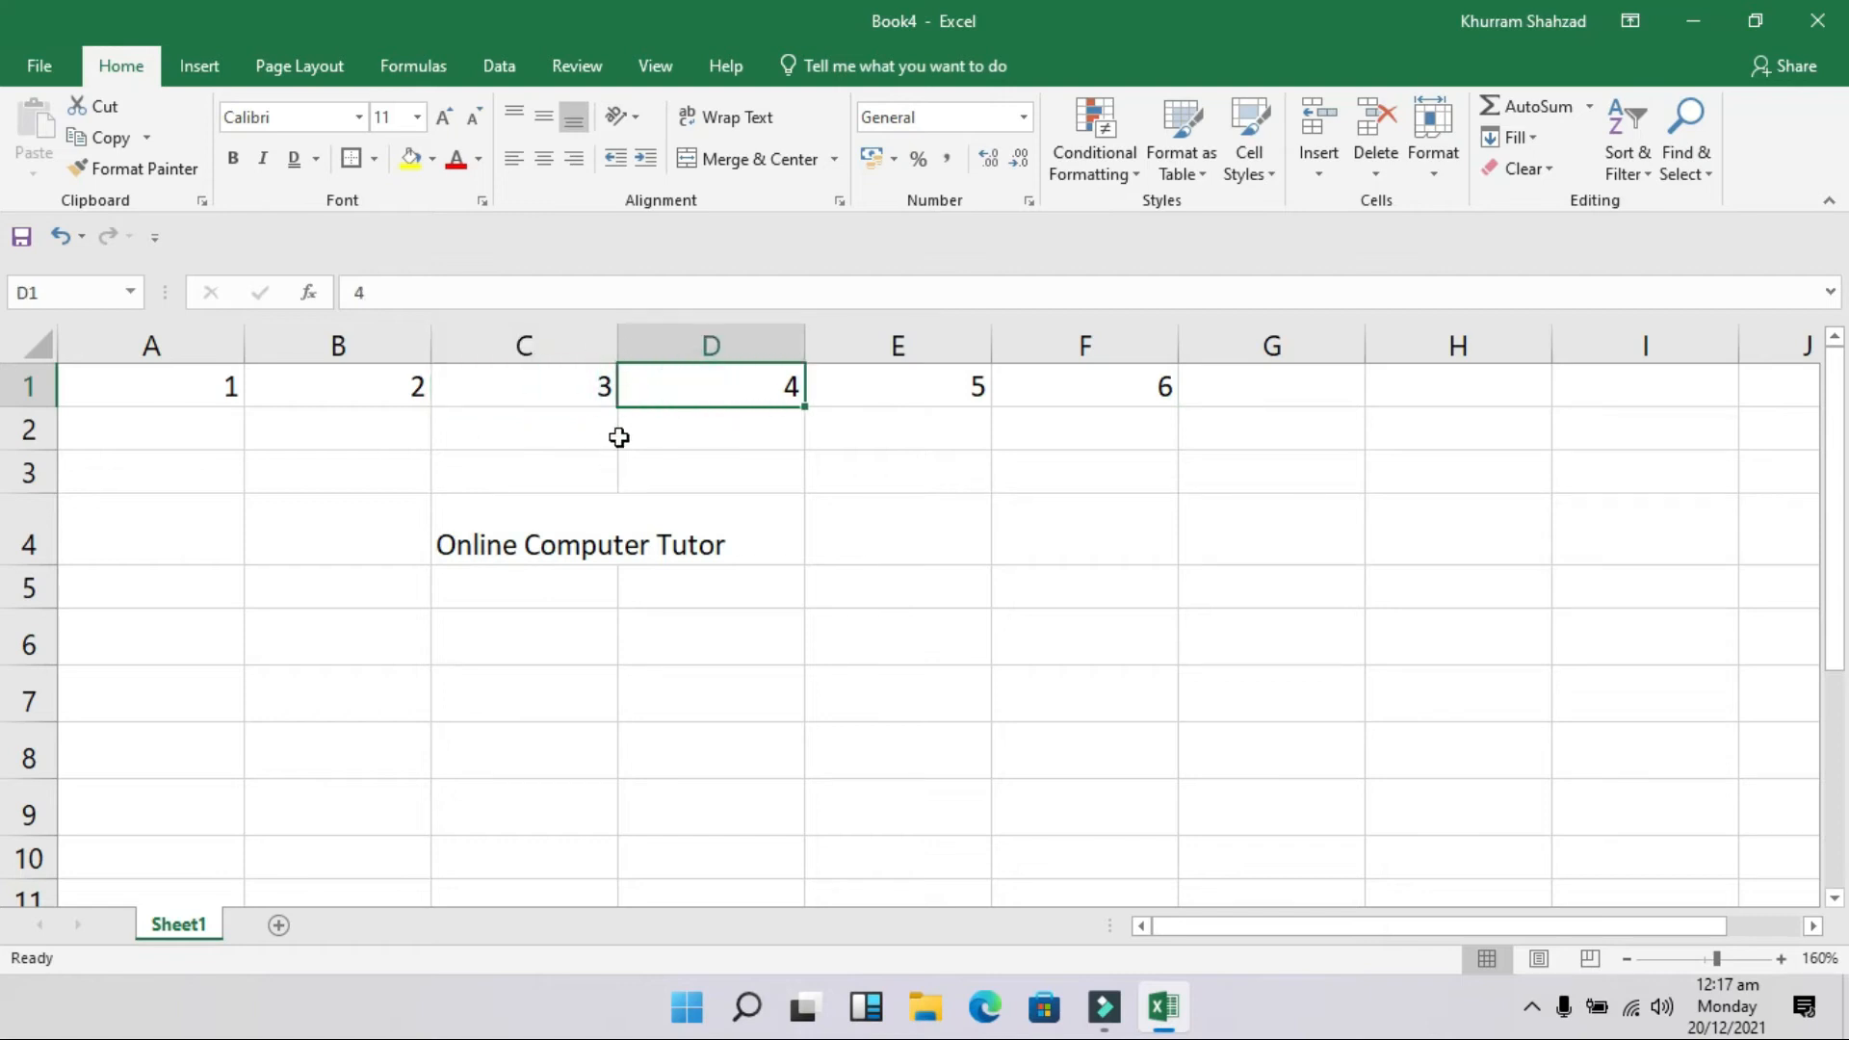
{"action": "left_click", "coordinate": [615, 339]}
{"action": "right_click", "coordinate": [616, 332]}
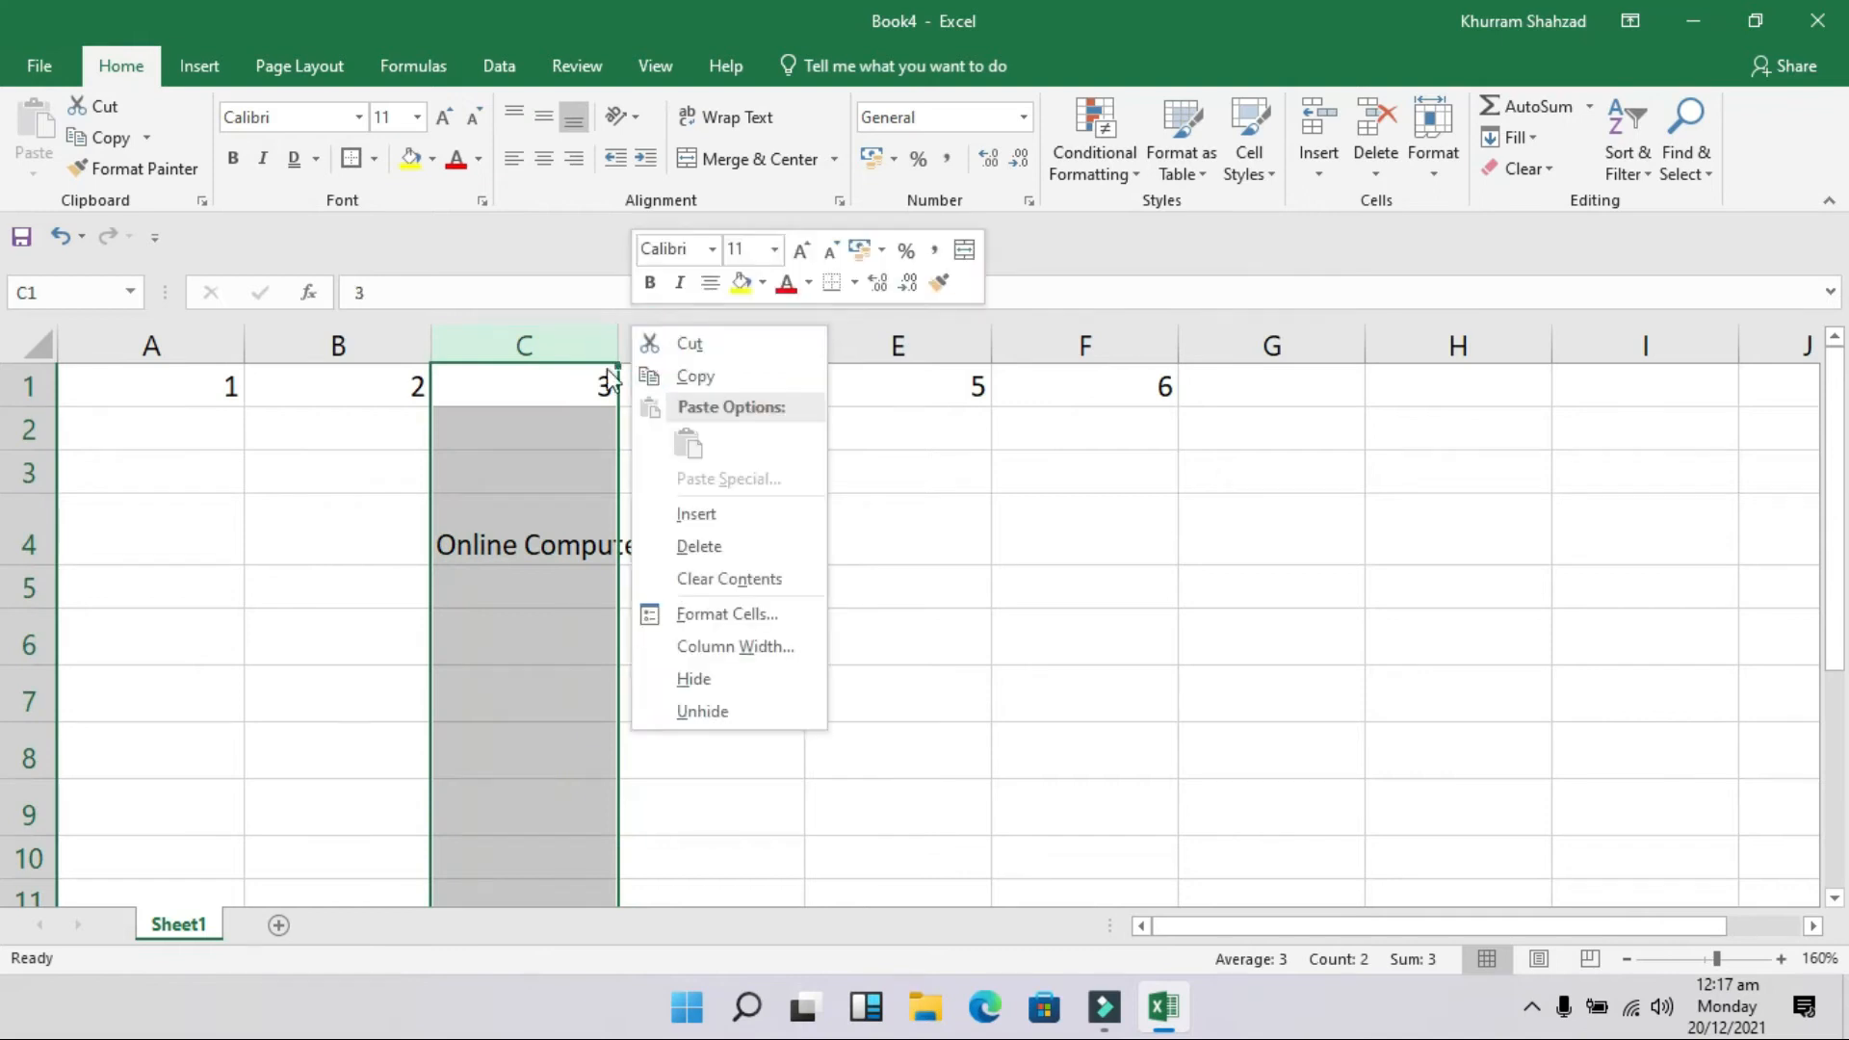
{"action": "left_click", "coordinate": [627, 345]}
{"action": "left_click", "coordinate": [638, 342]}
{"action": "right_click", "coordinate": [639, 341]}
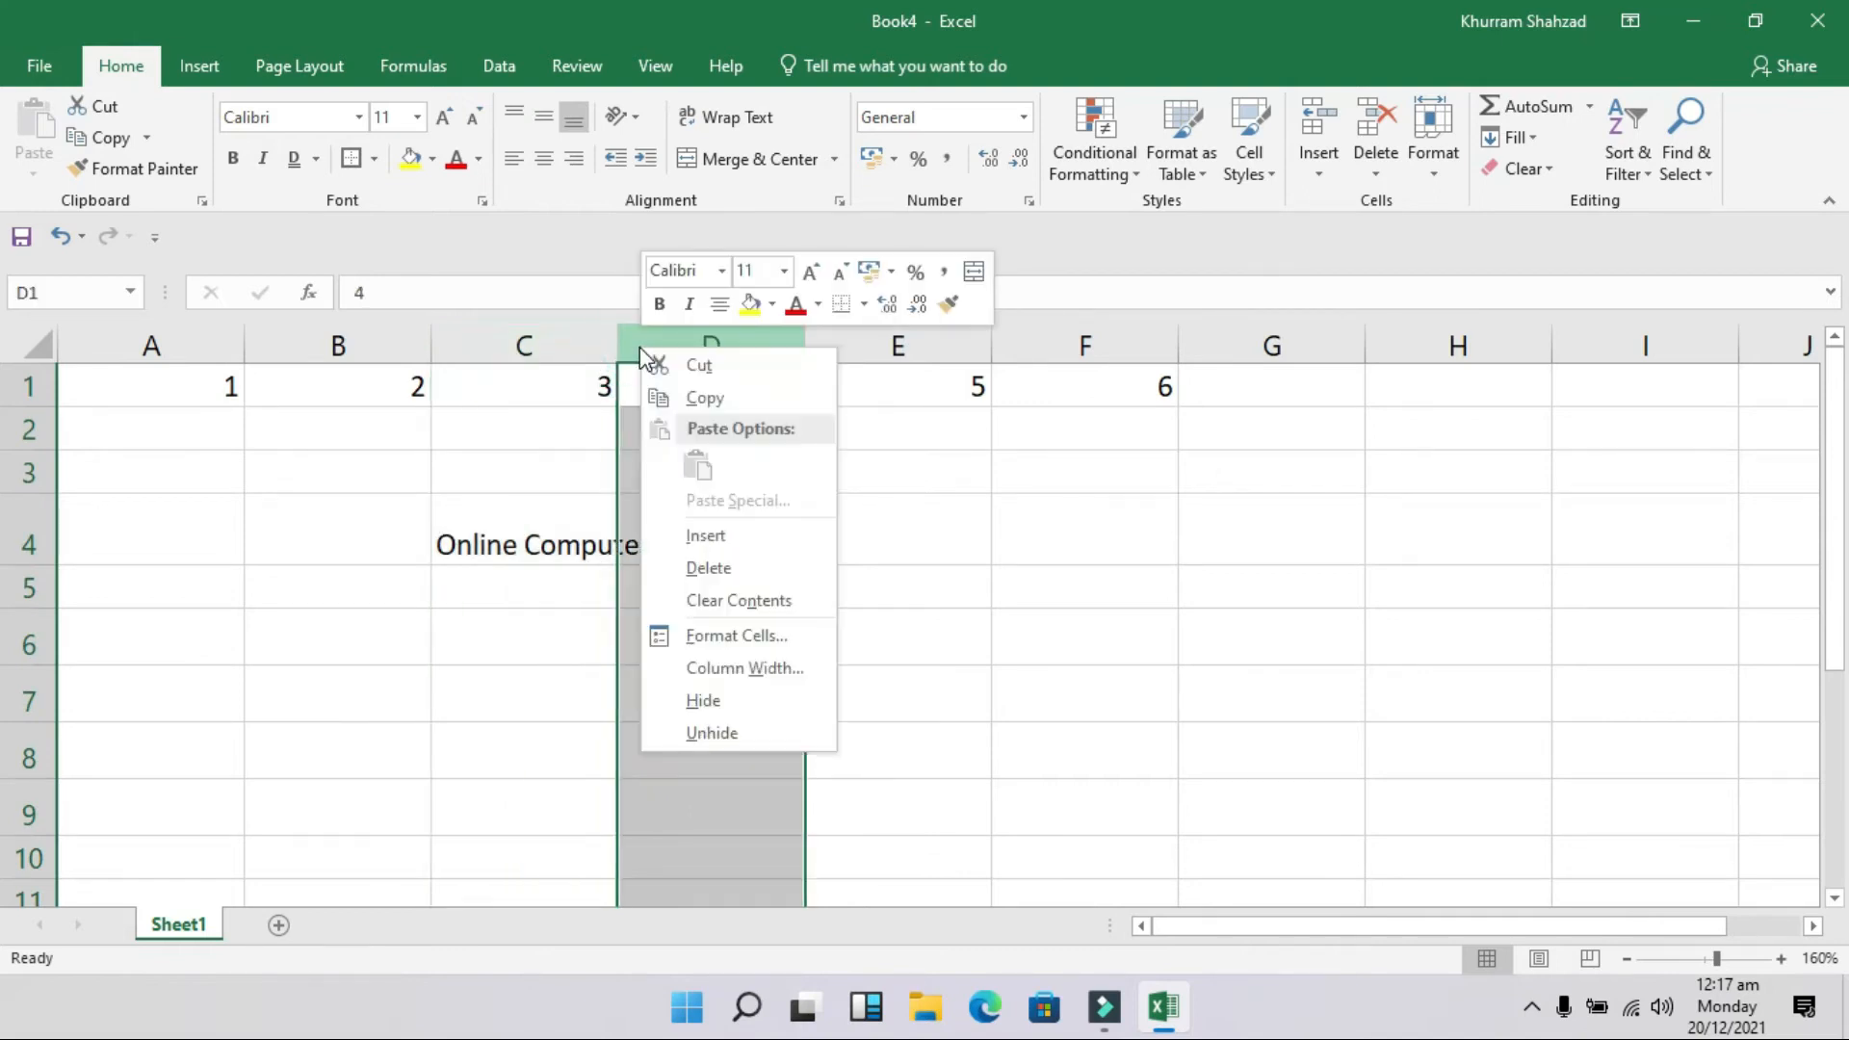
{"action": "left_click", "coordinate": [705, 536]}
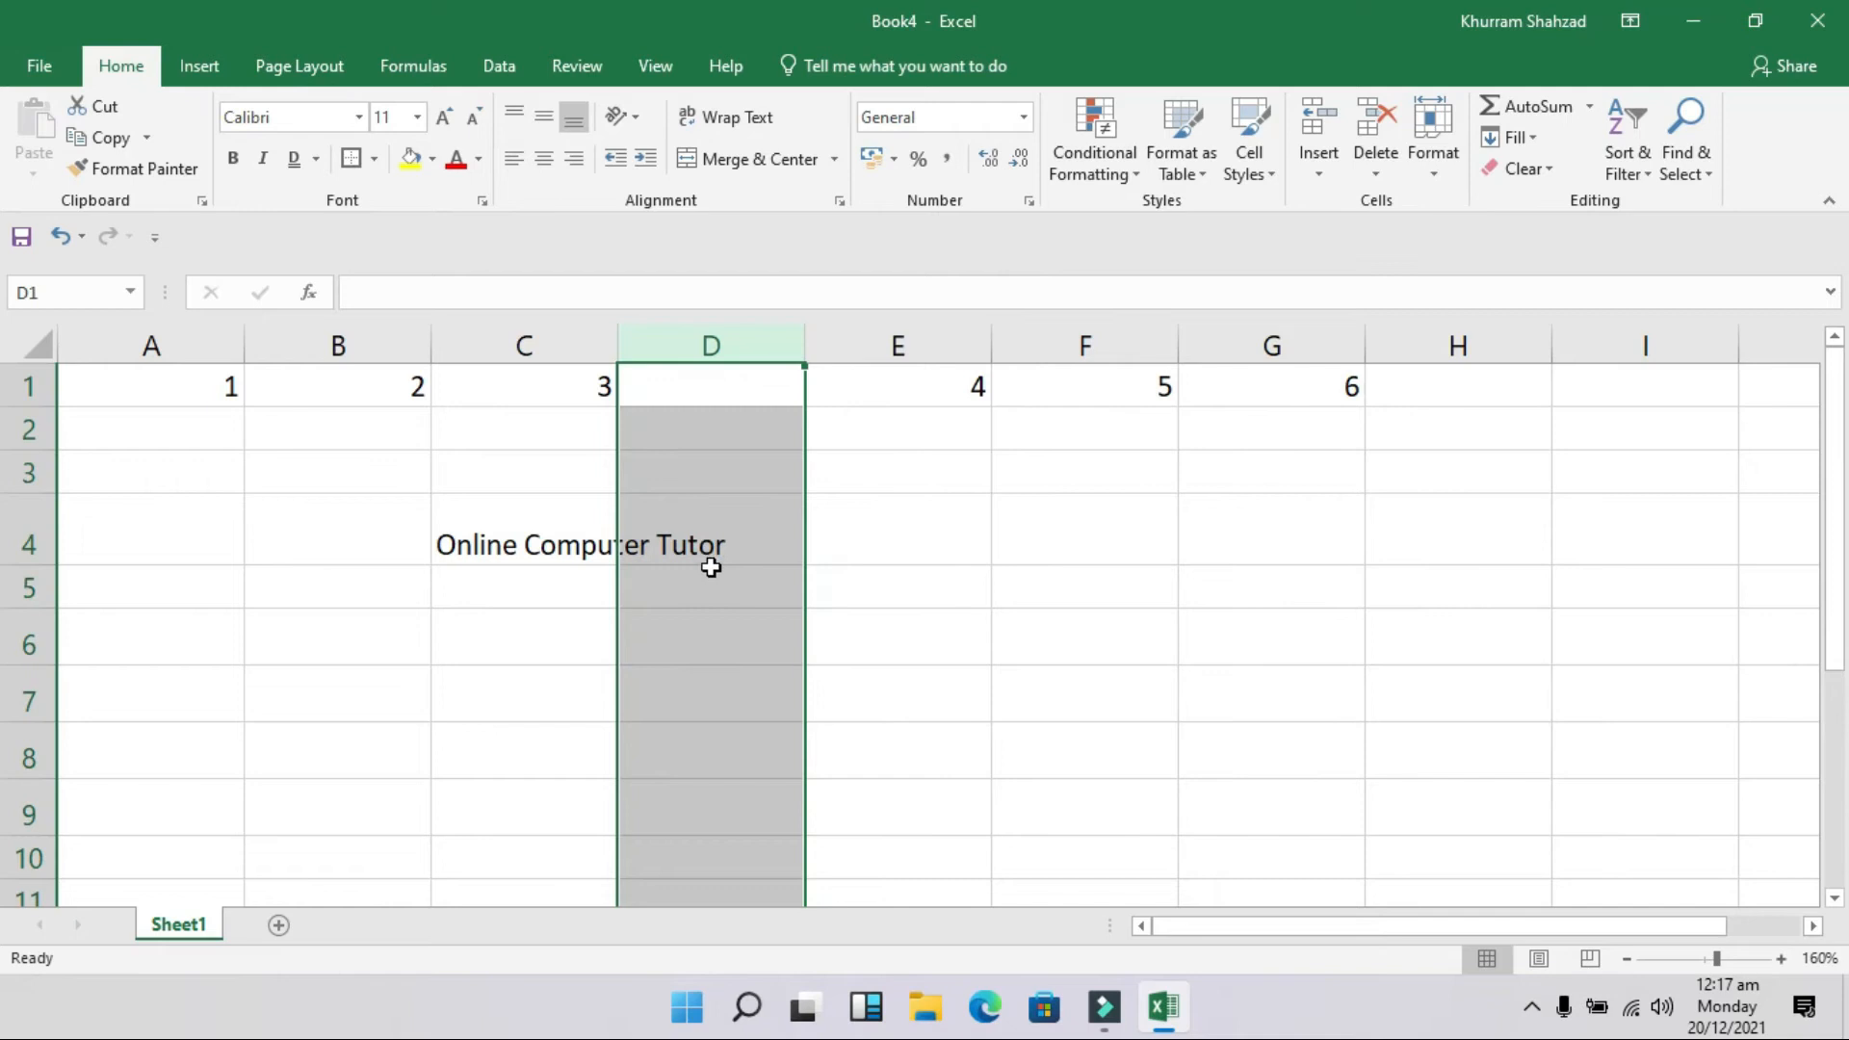
{"action": "left_click", "coordinate": [836, 493]}
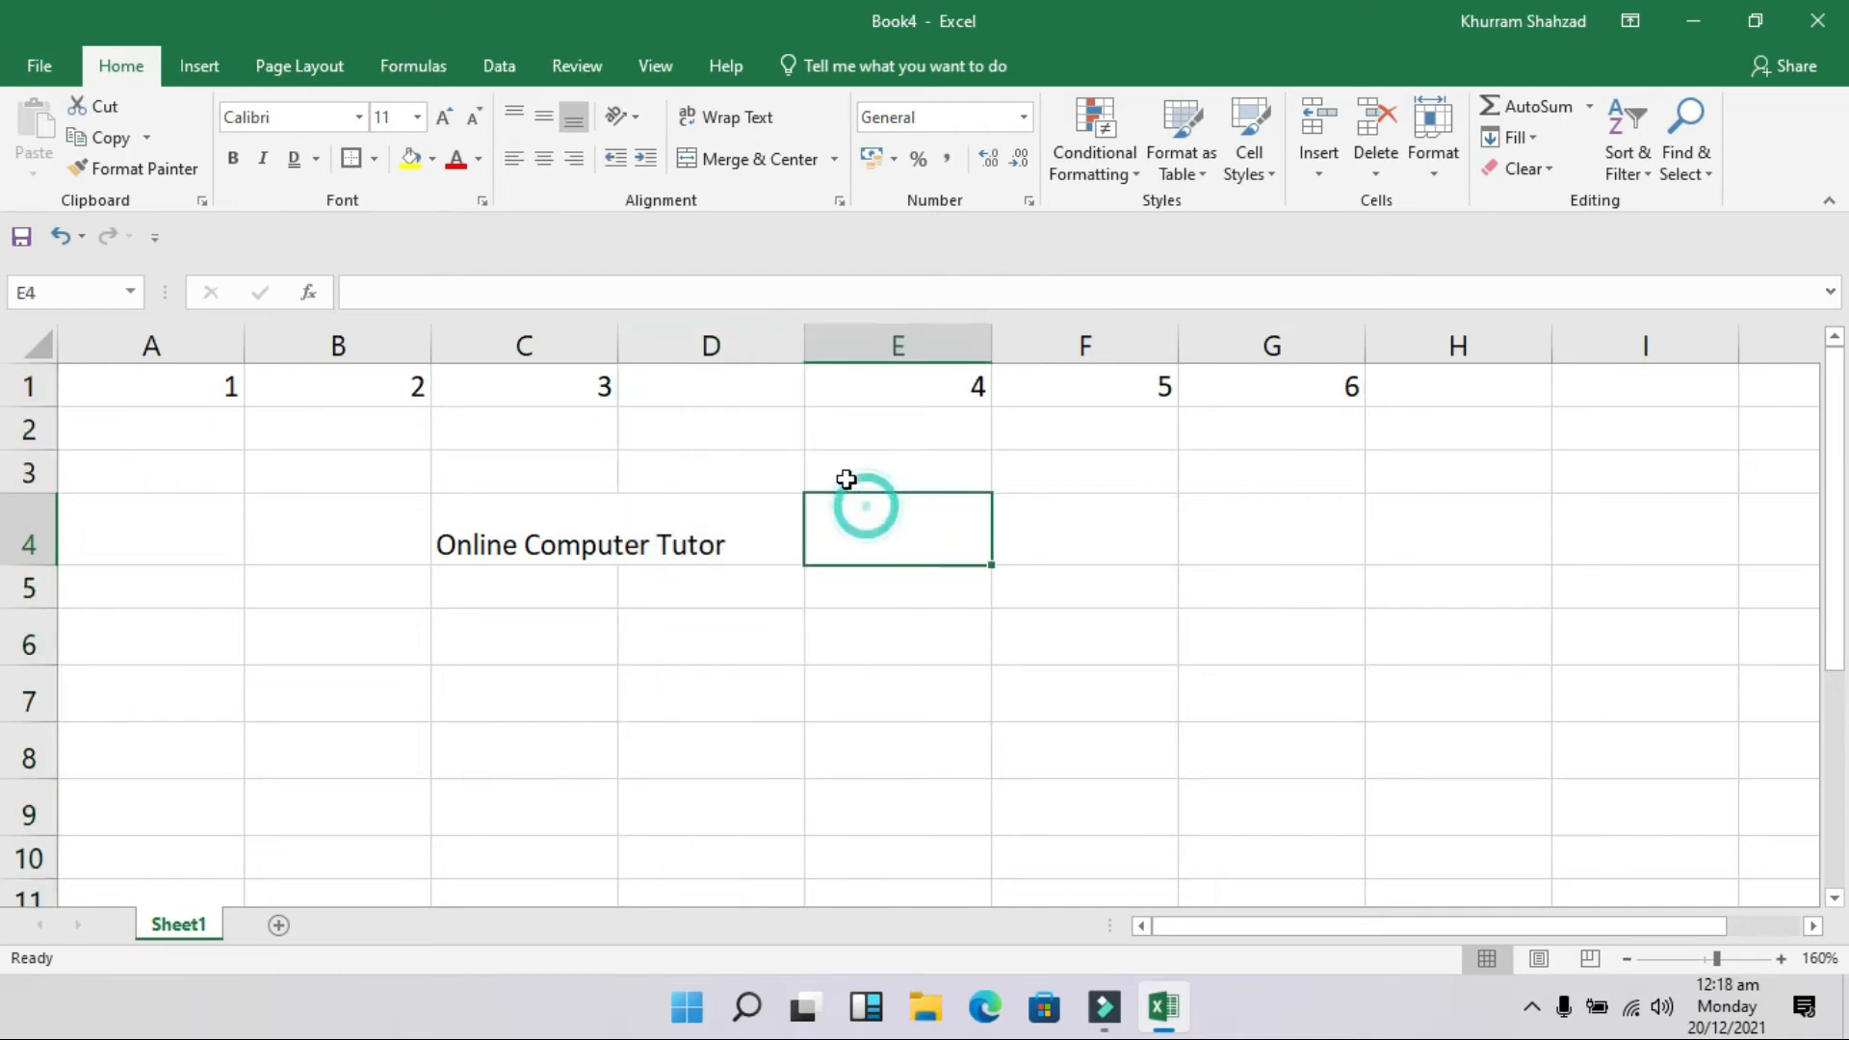
{"action": "left_click", "coordinate": [599, 396]}
{"action": "left_click", "coordinate": [972, 397]}
{"action": "left_click", "coordinate": [591, 409]}
{"action": "left_click", "coordinate": [858, 401]}
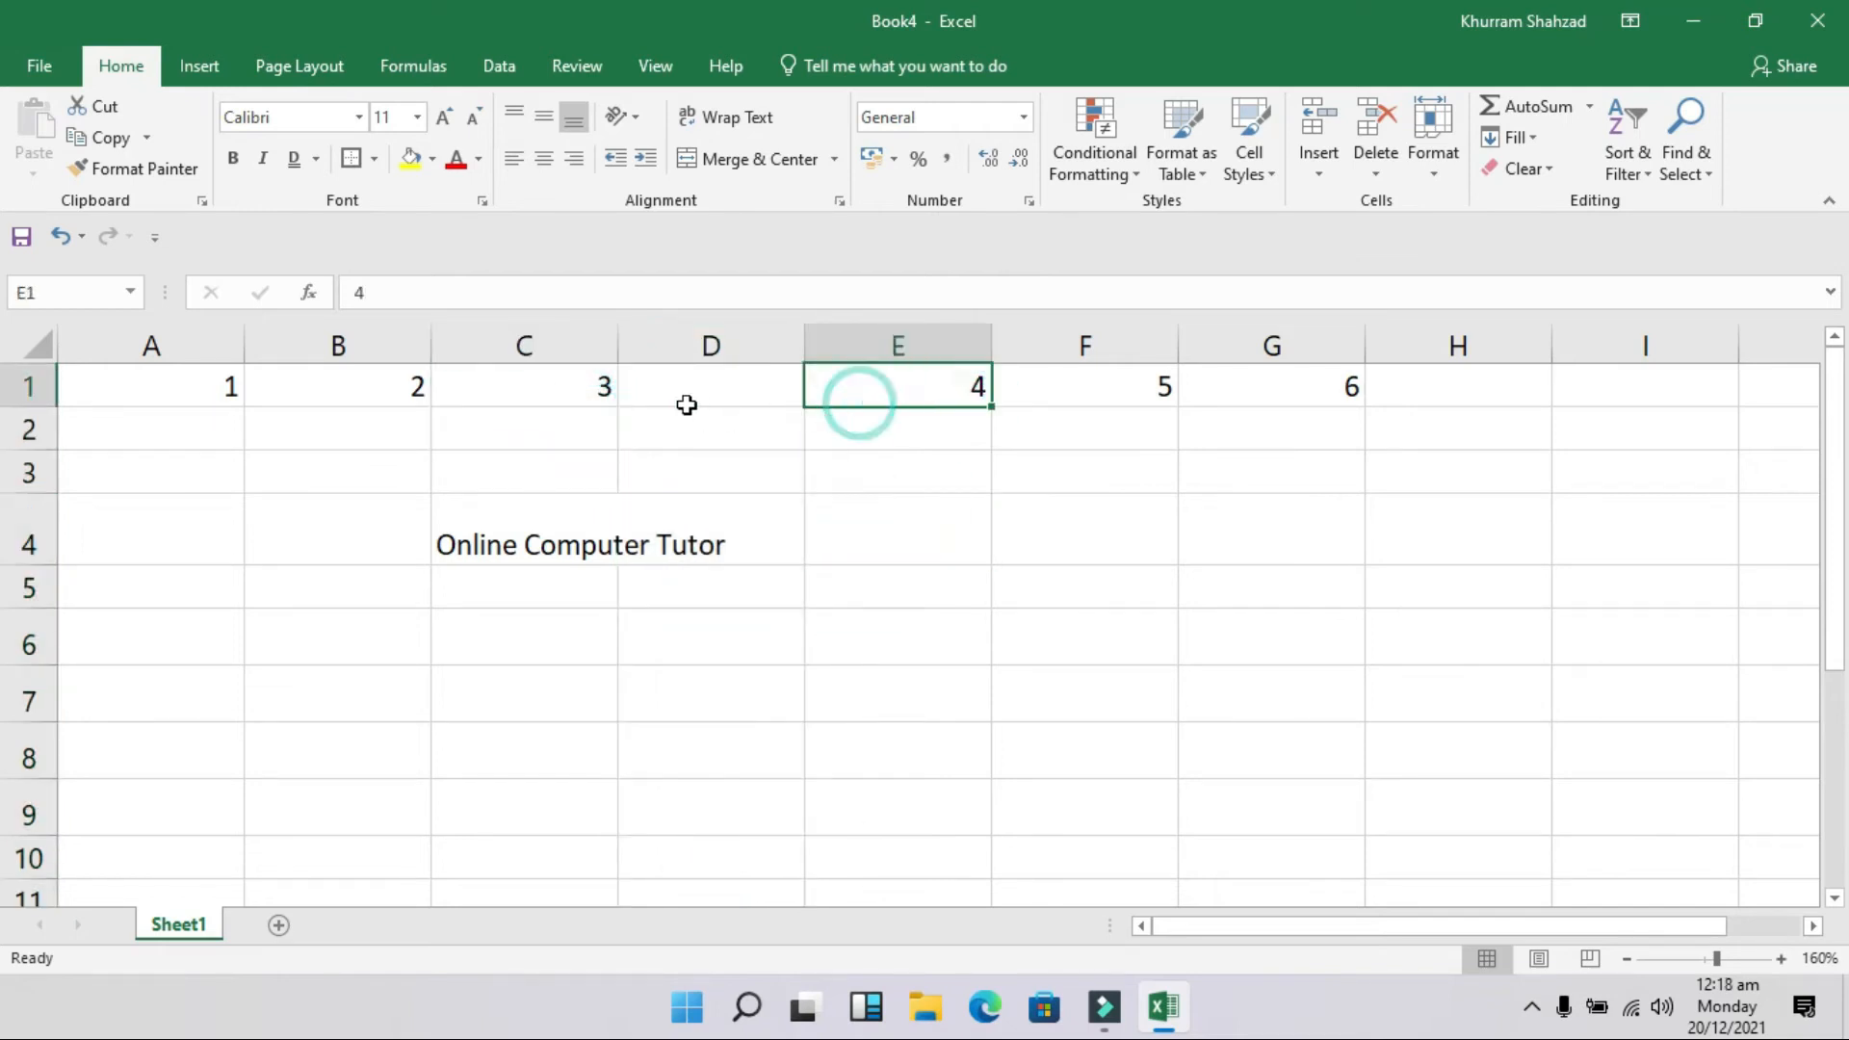
{"action": "left_click", "coordinate": [687, 405]}
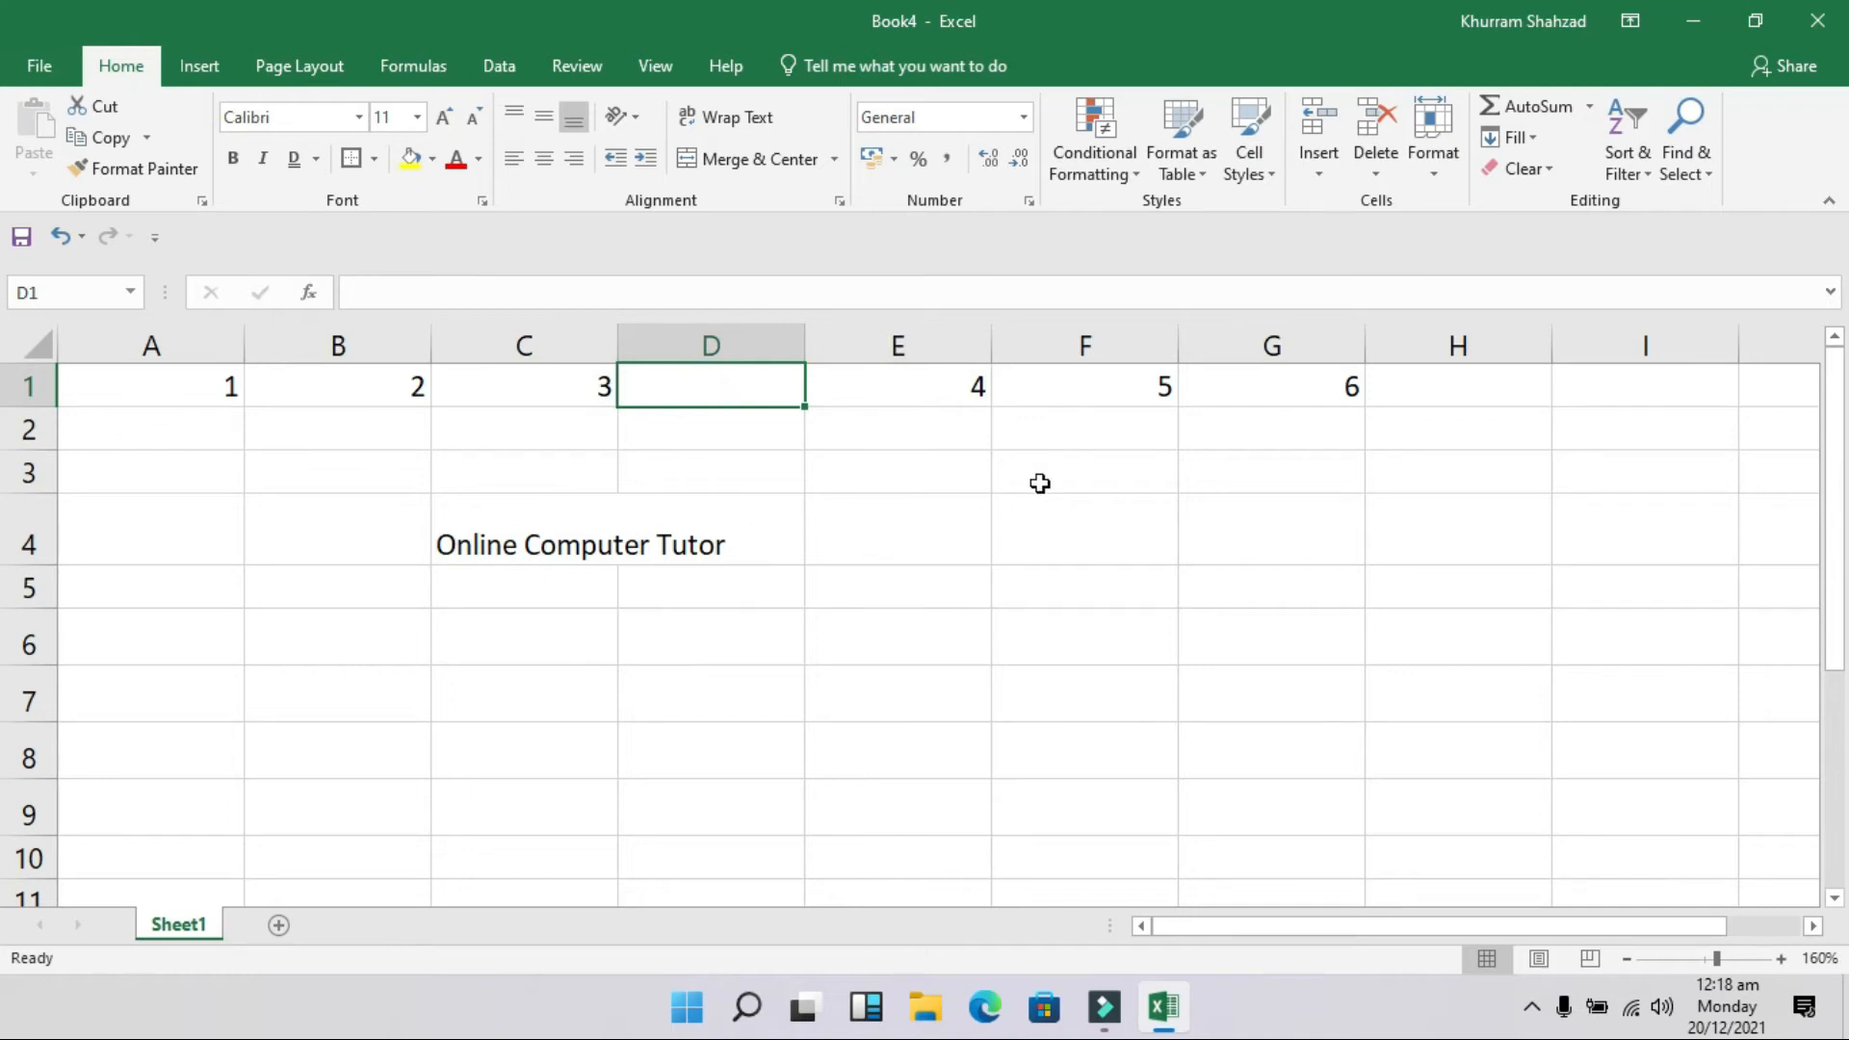
Insert a blank column F between the columns holding the numbers 4 and 5
{"action": "left_click", "coordinate": [923, 384]}
{"action": "left_click", "coordinate": [1087, 387]}
{"action": "left_click", "coordinate": [902, 400]}
{"action": "left_click", "coordinate": [1078, 401]}
{"action": "left_click", "coordinate": [944, 401]}
{"action": "left_click", "coordinate": [1113, 401]}
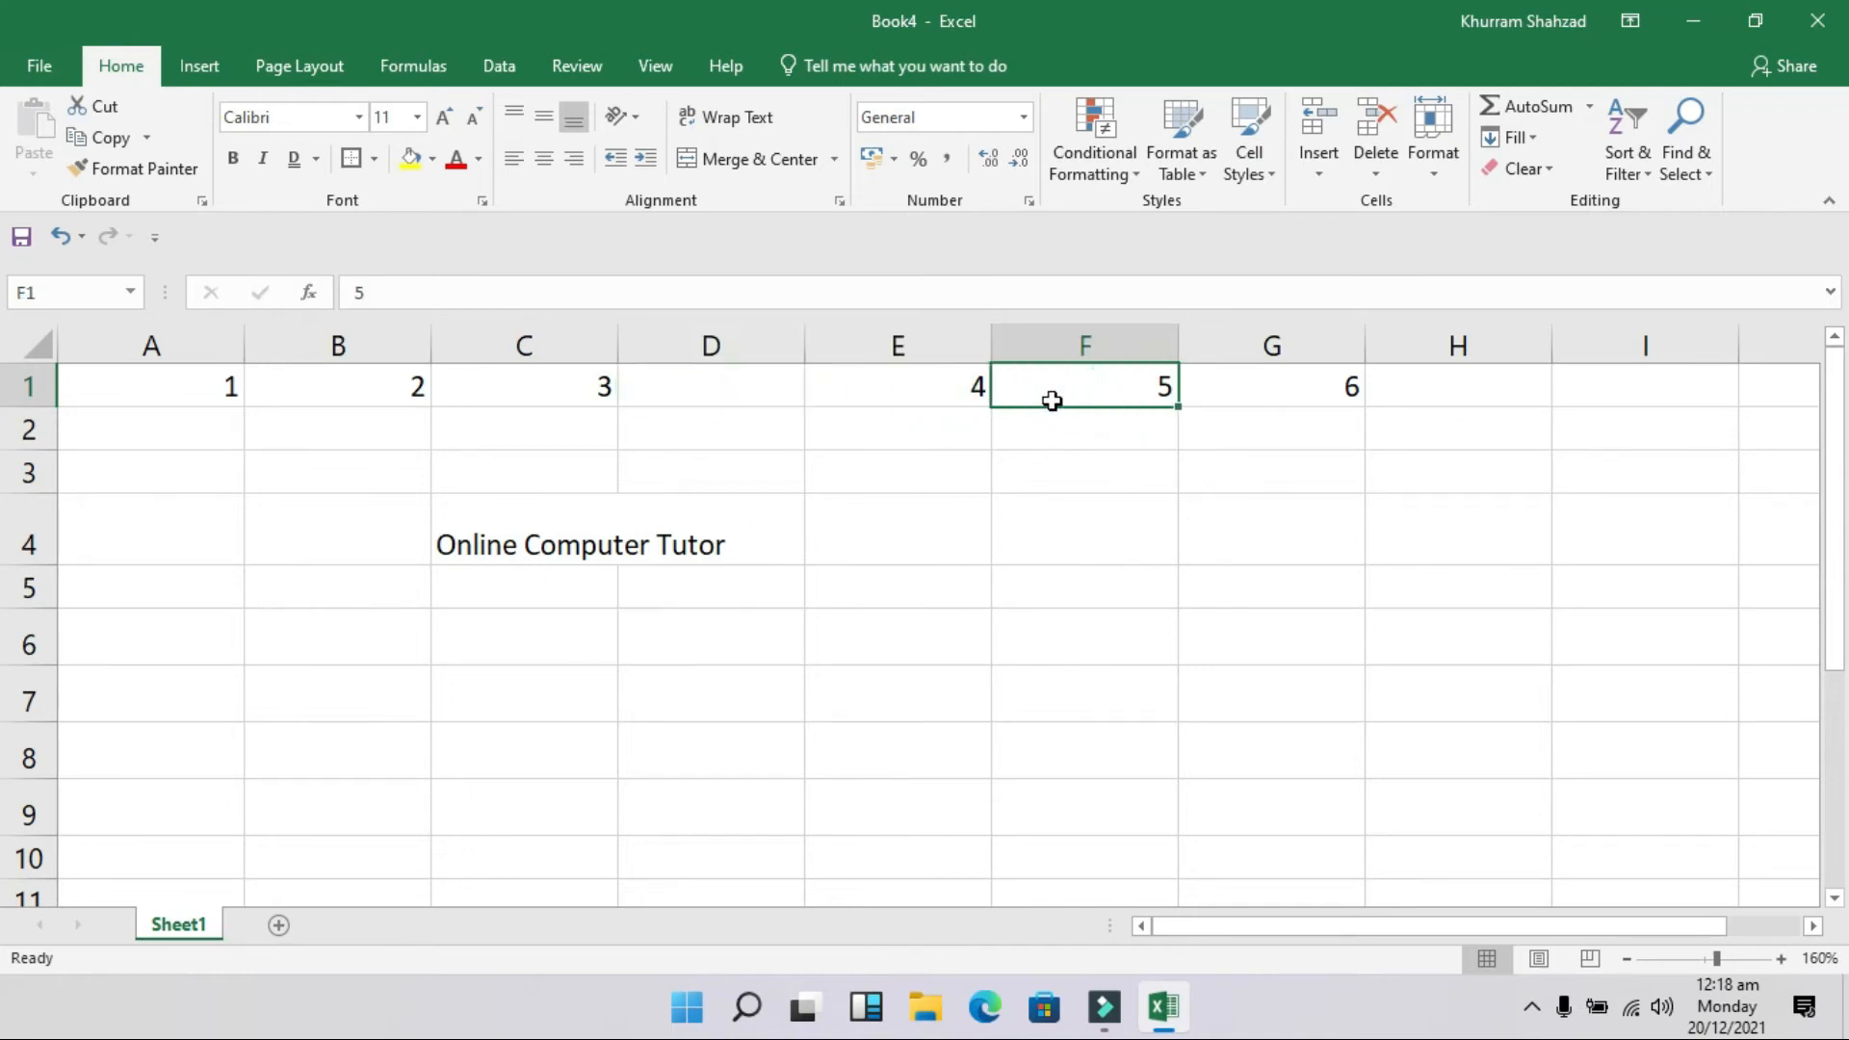
{"action": "right_click", "coordinate": [1066, 336]}
{"action": "left_click", "coordinate": [1049, 401]}
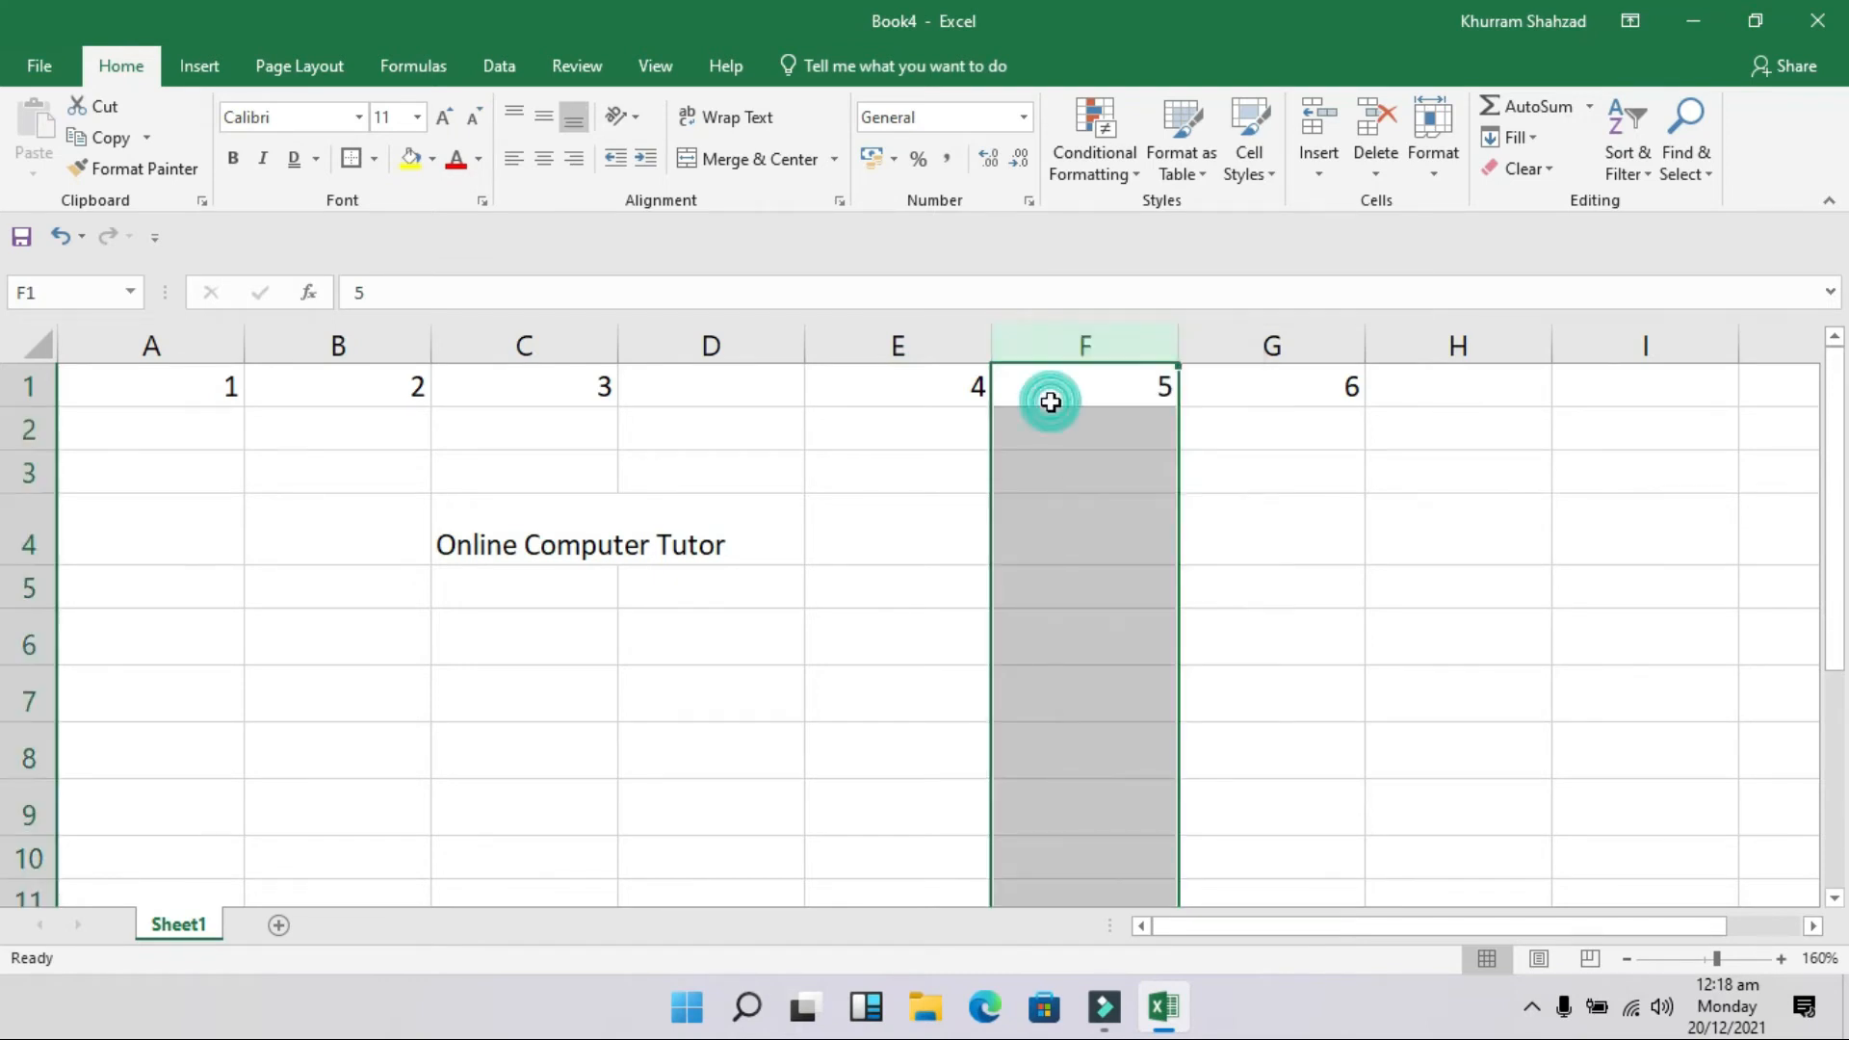
{"action": "right_click", "coordinate": [1077, 404]}
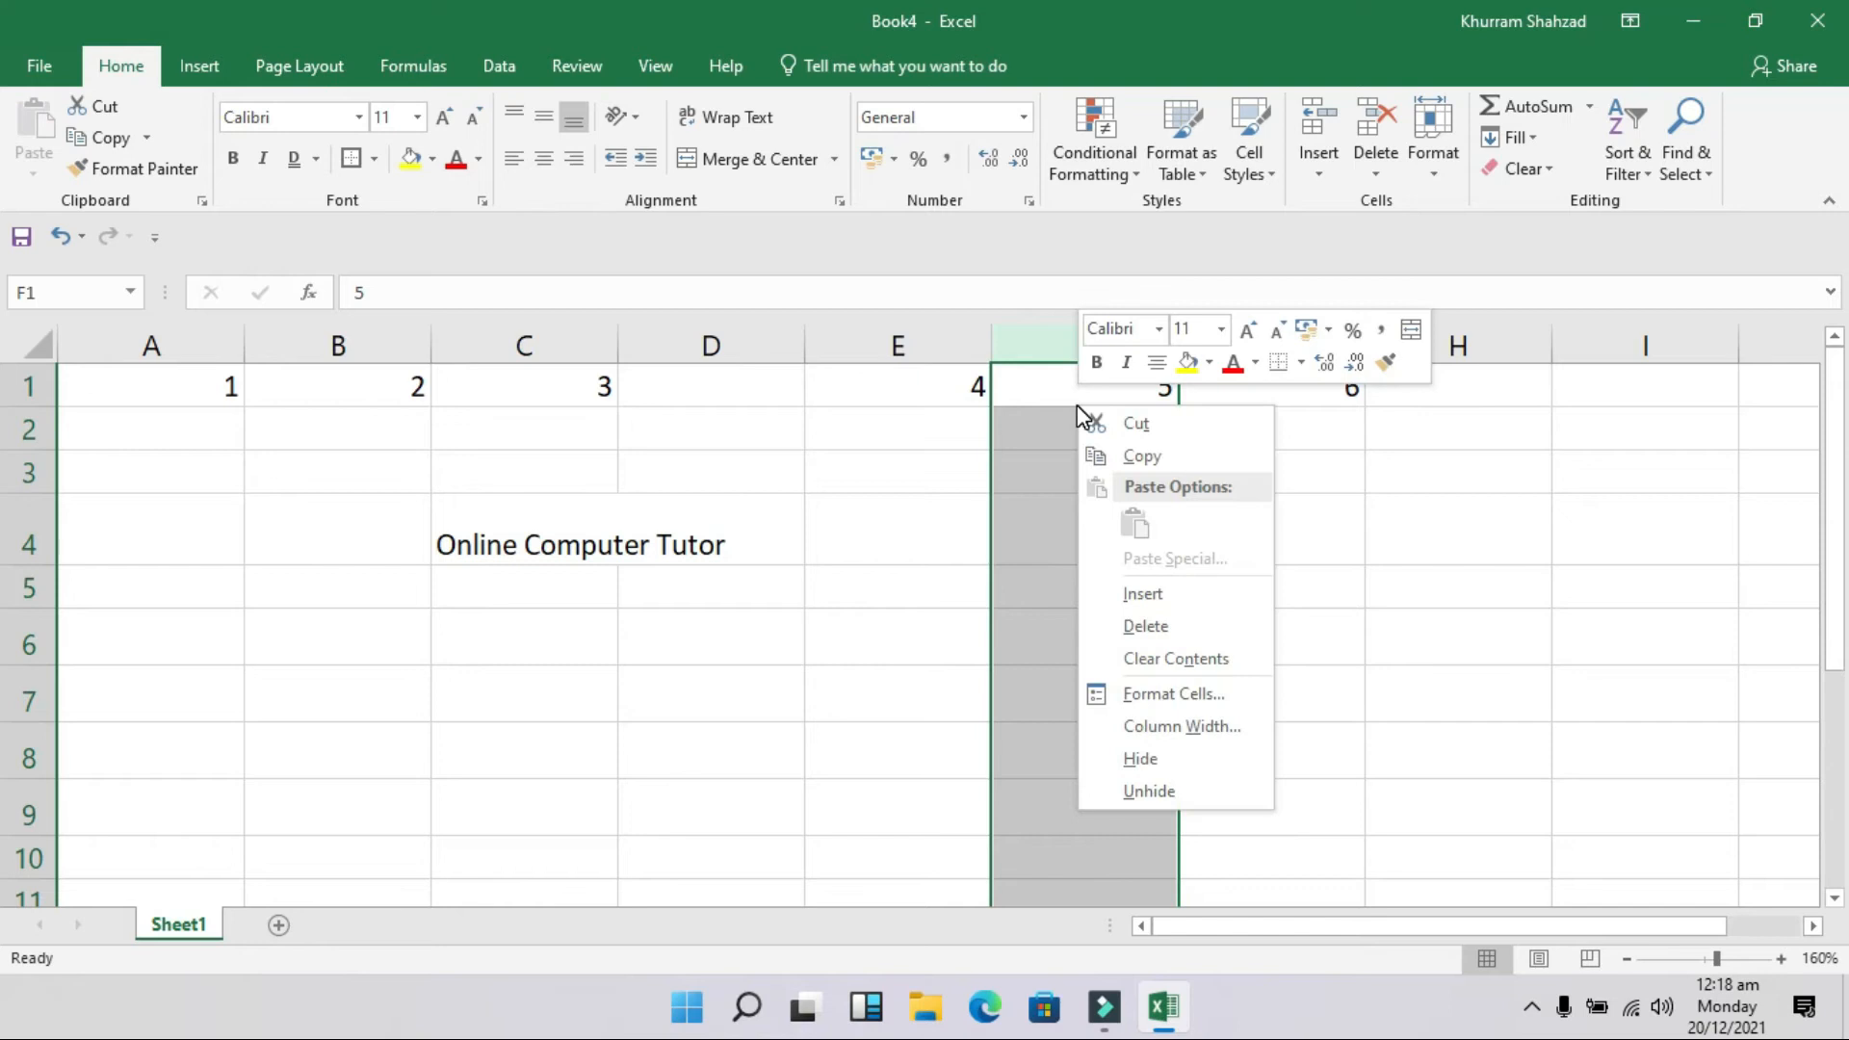
{"action": "left_click", "coordinate": [1145, 594]}
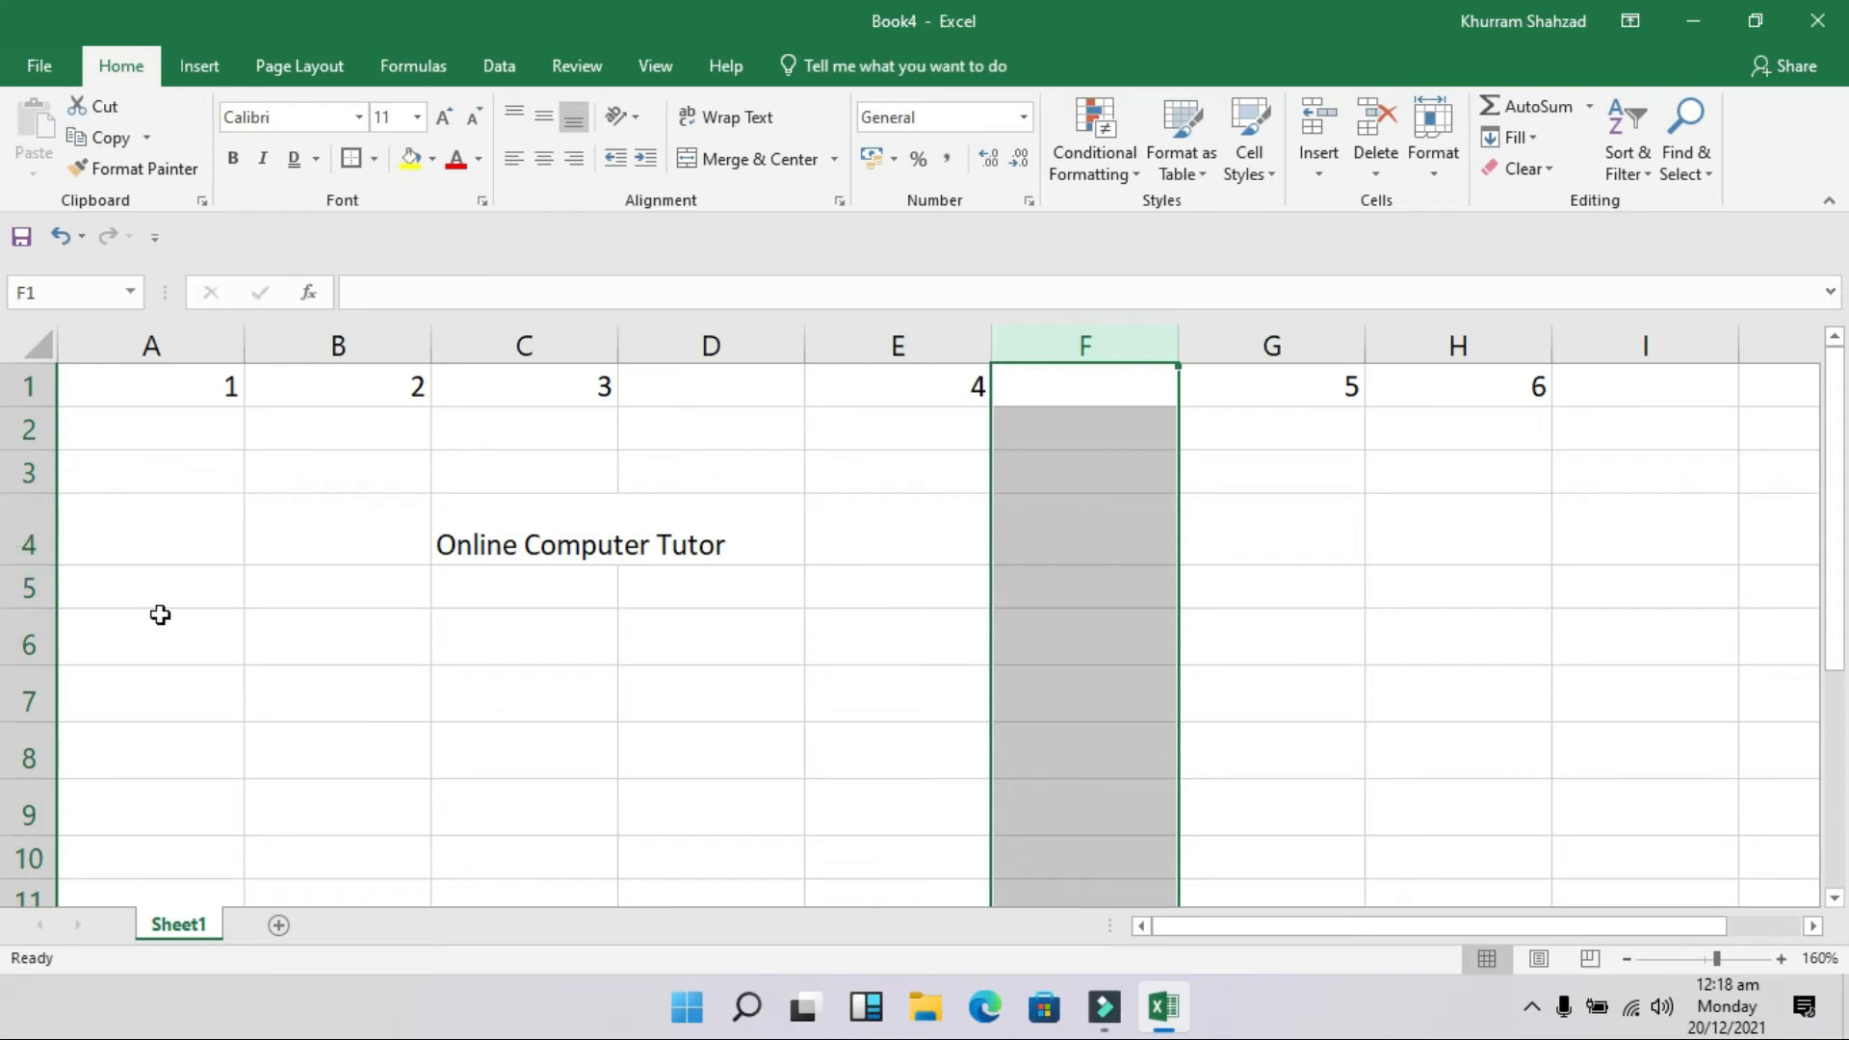
Insert one blank row directly above and one directly below the row containing "Online Computer Tutor"
{"action": "left_click", "coordinate": [85, 539]}
{"action": "right_click", "coordinate": [91, 543]}
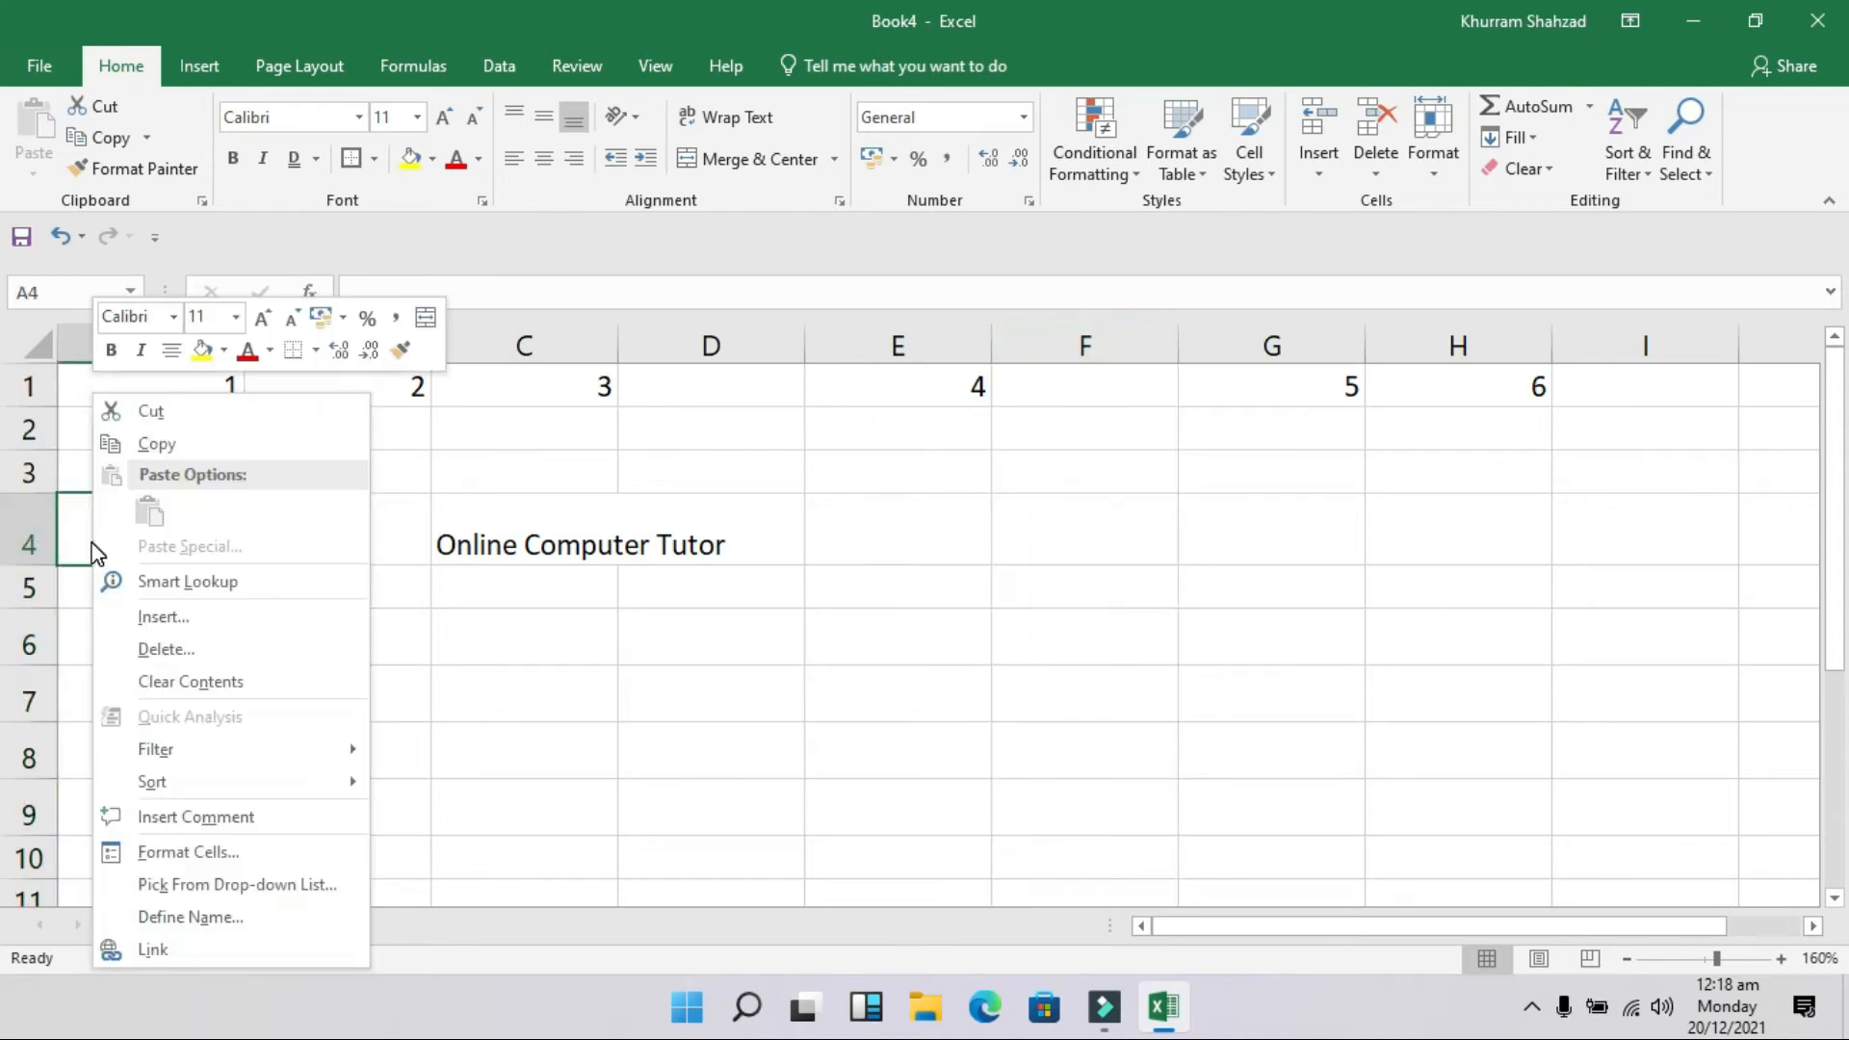
{"action": "left_click", "coordinate": [166, 617]}
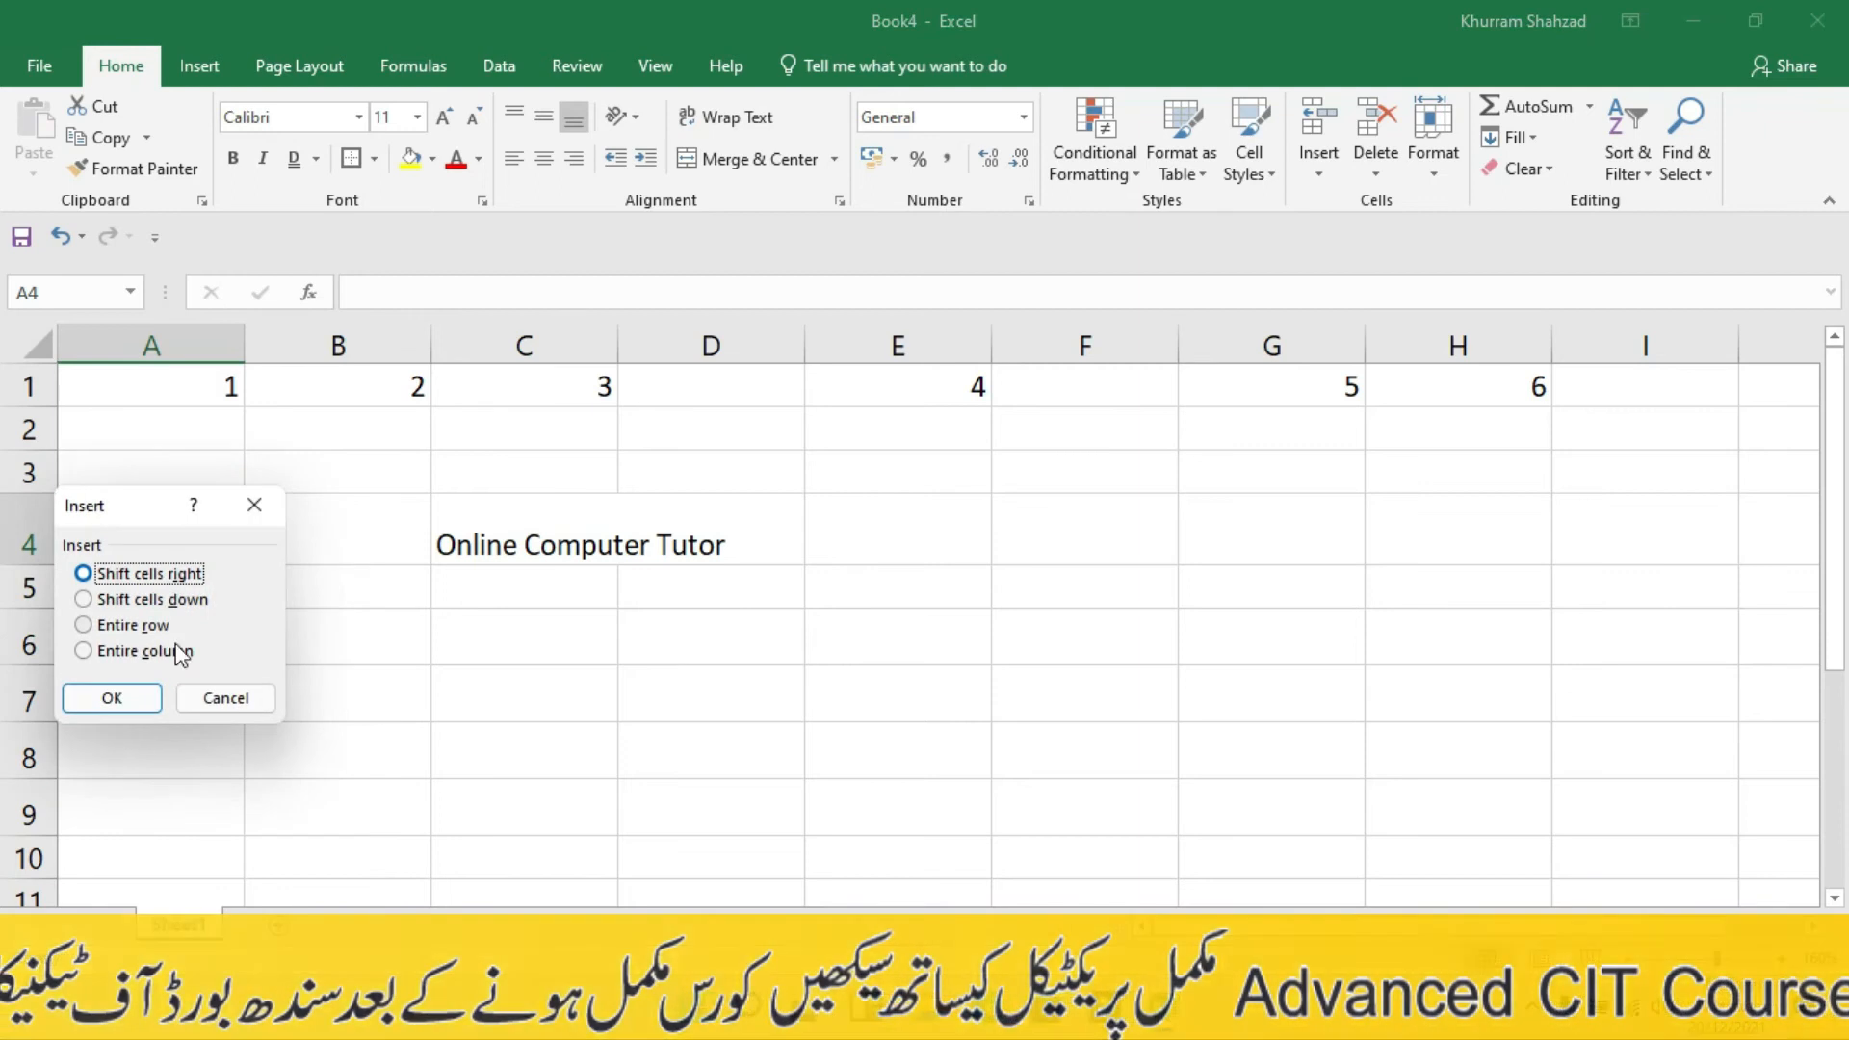
{"action": "left_click", "coordinate": [146, 626]}
{"action": "left_click", "coordinate": [135, 699]}
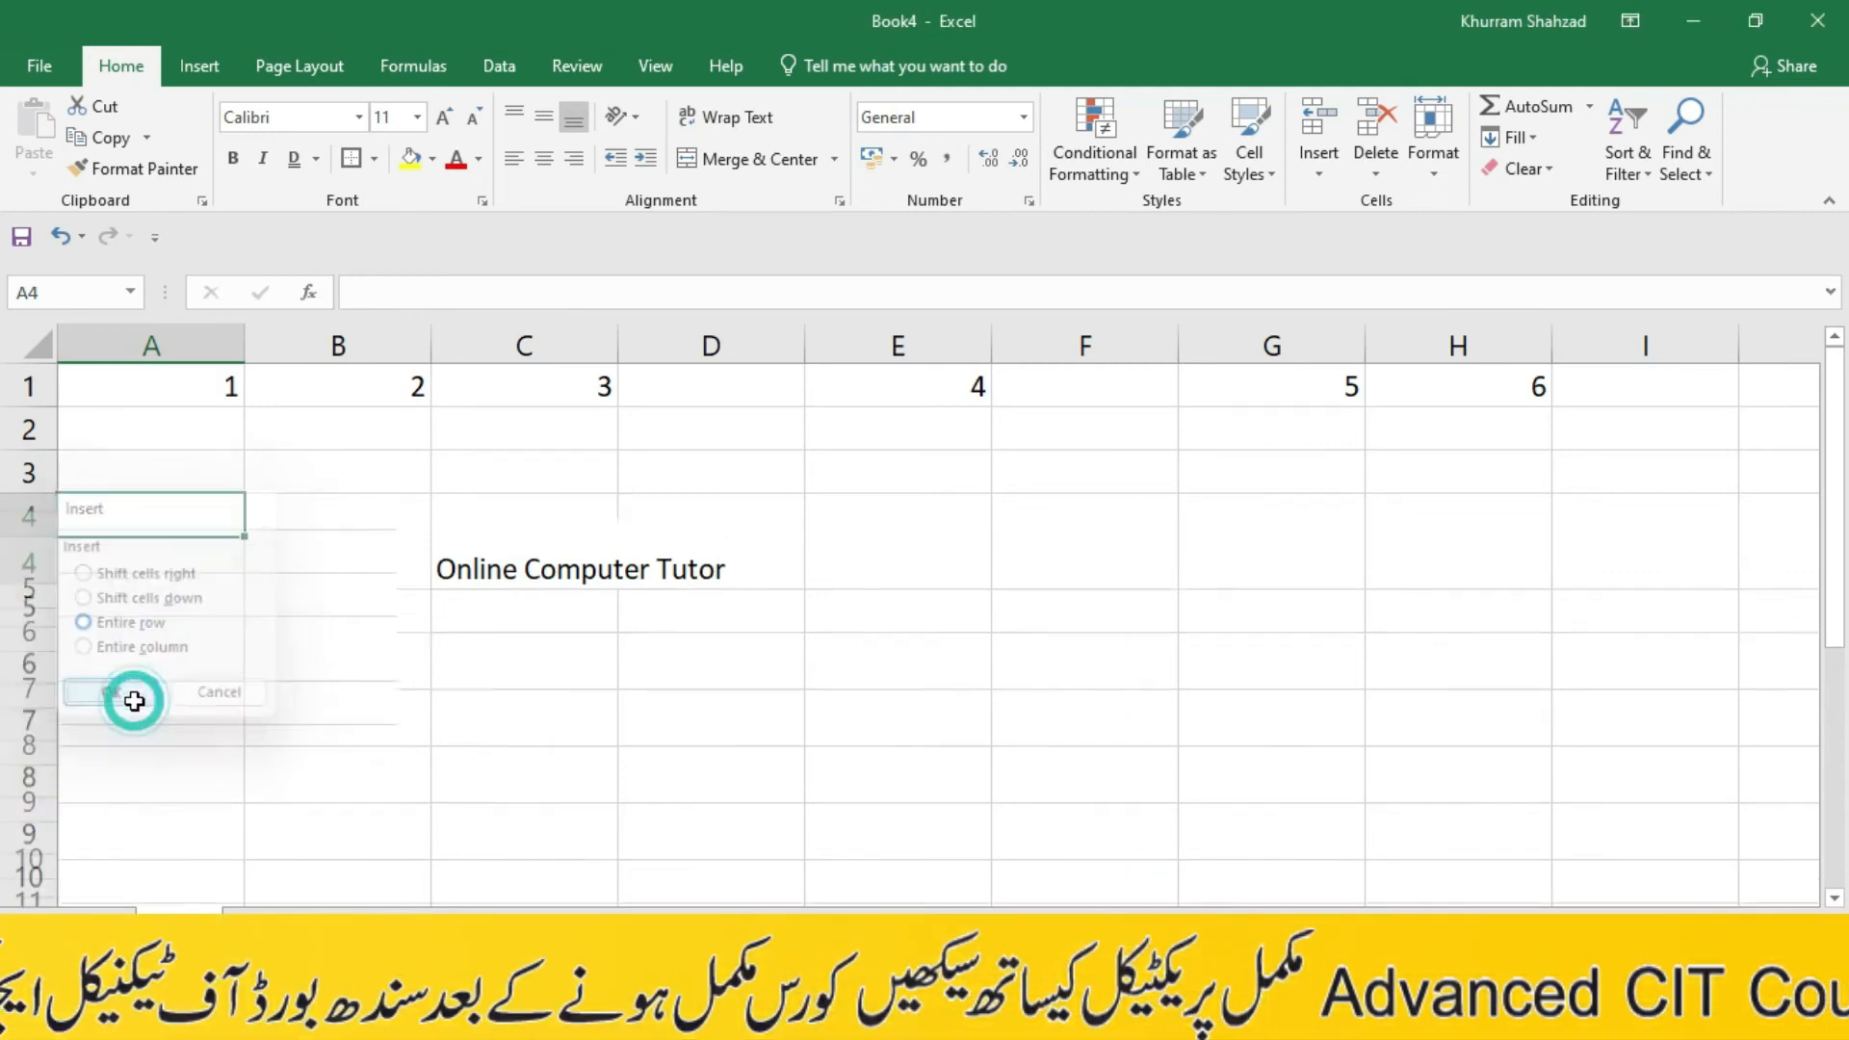
{"action": "right_click", "coordinate": [28, 631]}
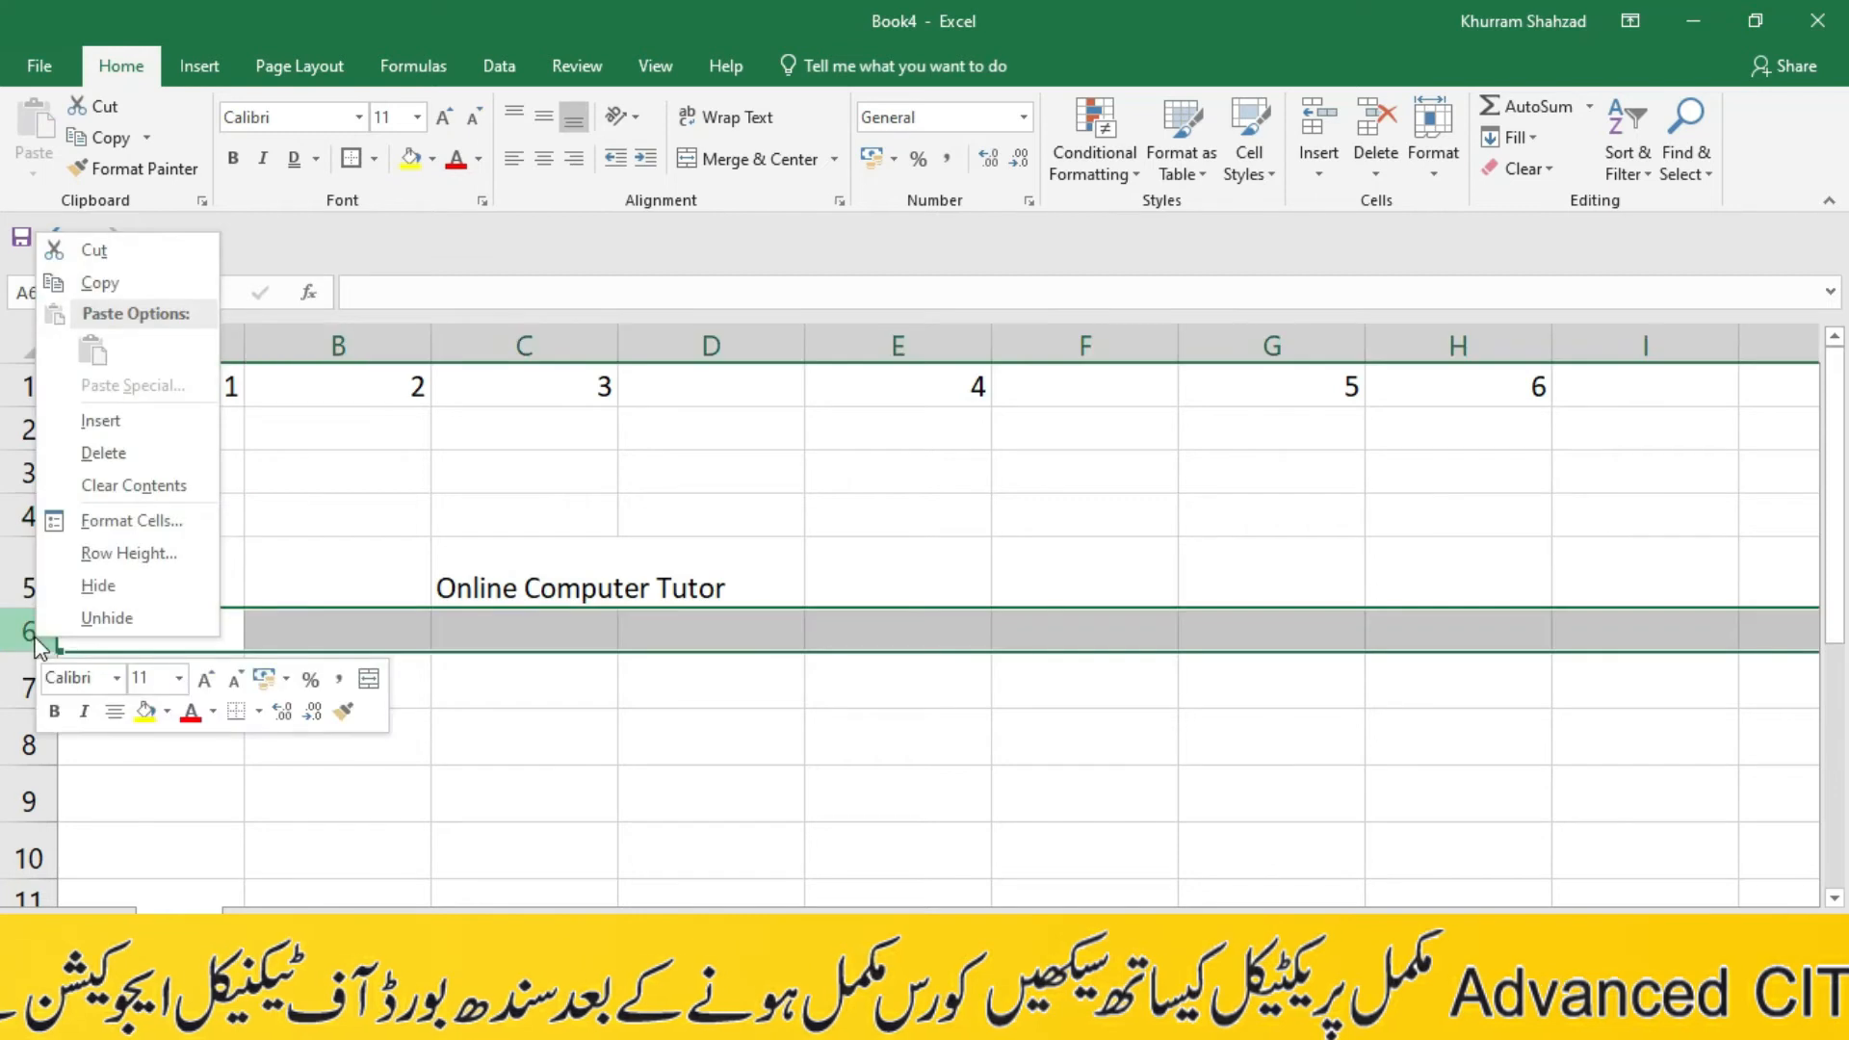
{"action": "left_click", "coordinate": [157, 419]}
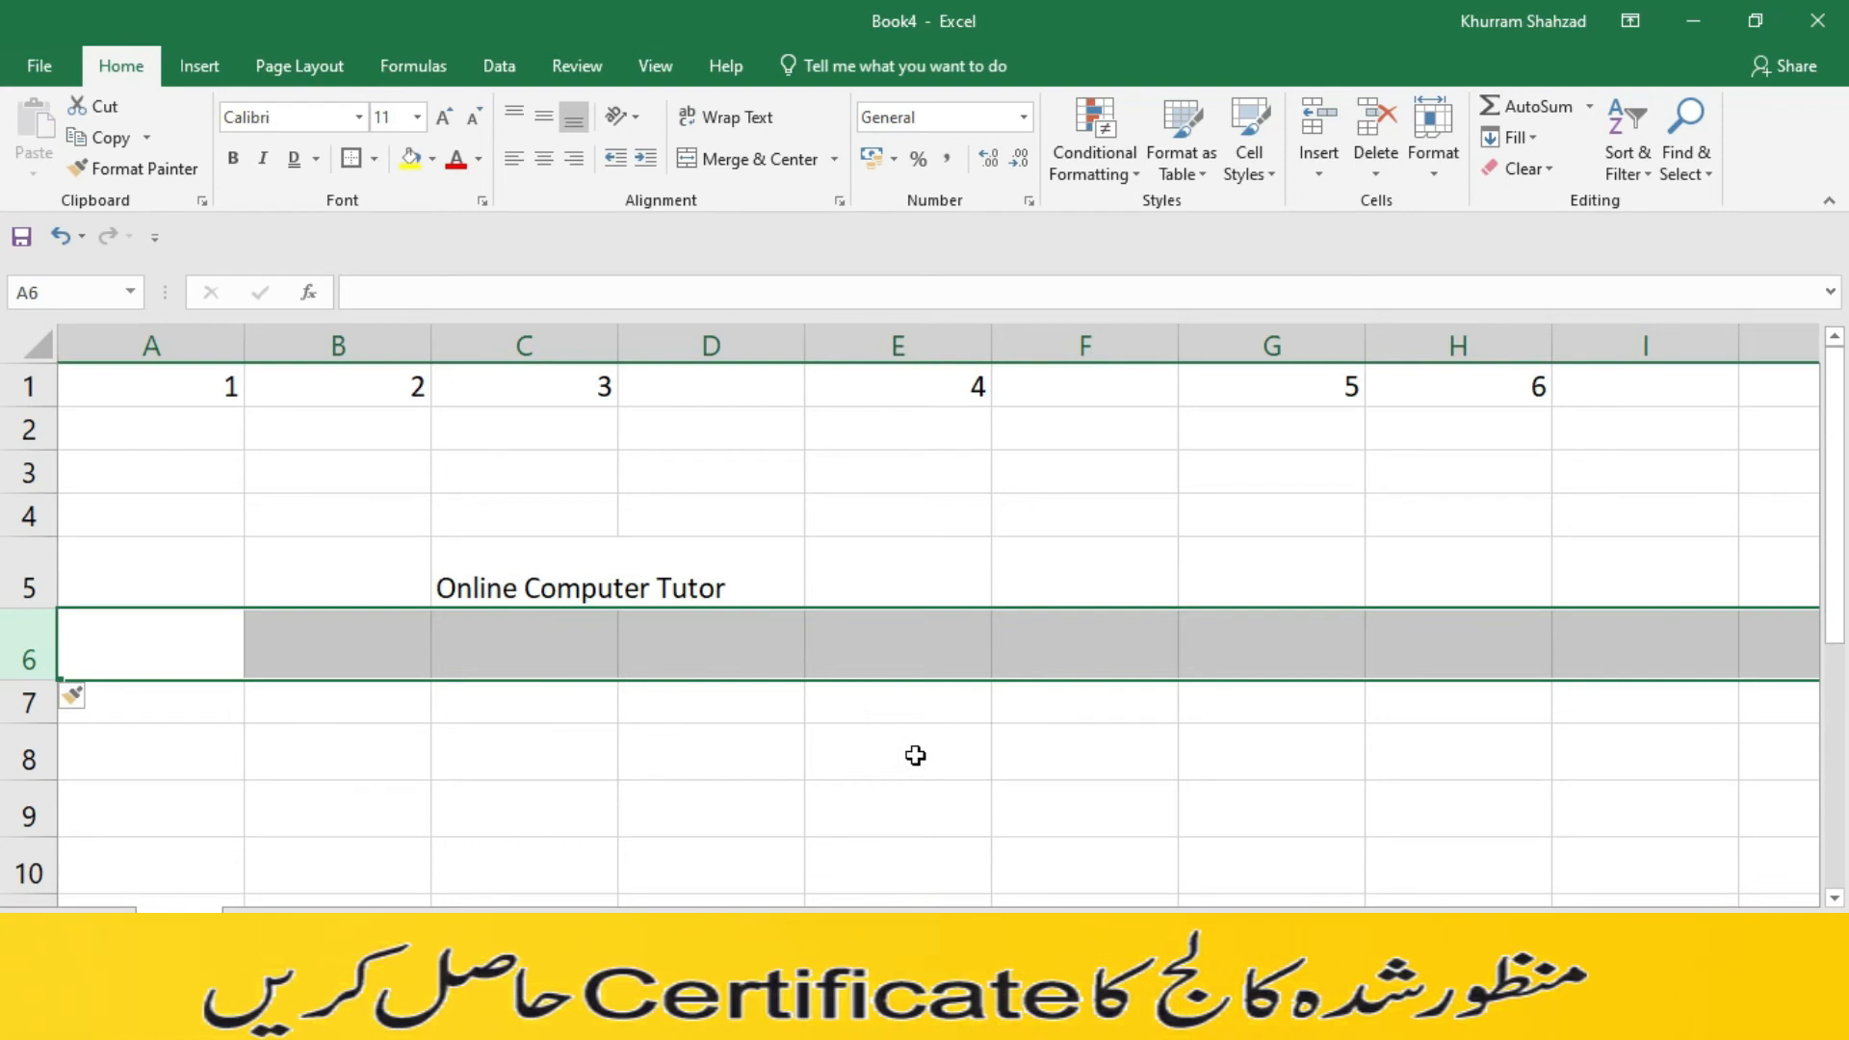
Delete the blank column D between the numbers 3 and 4, and the blank row 6 directly below "Online Computer Tutor"
{"action": "left_click", "coordinate": [724, 339]}
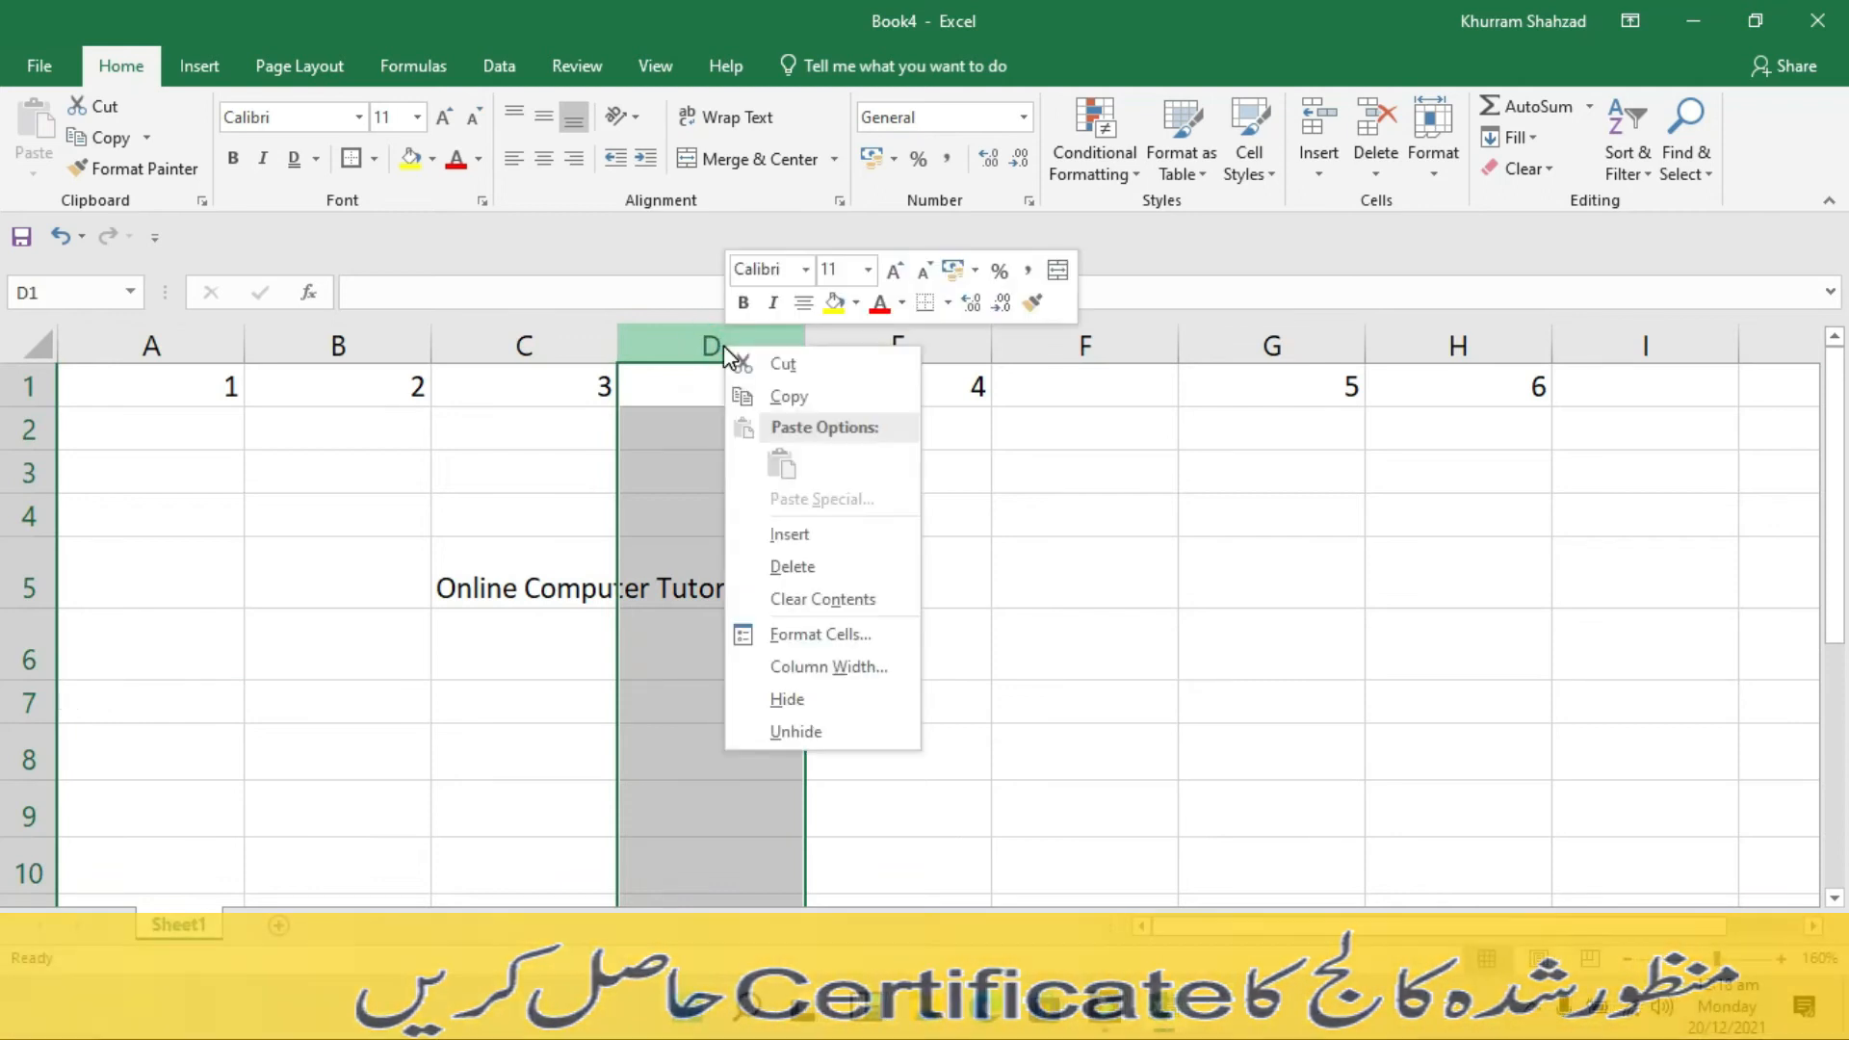
{"action": "left_click", "coordinate": [765, 568]}
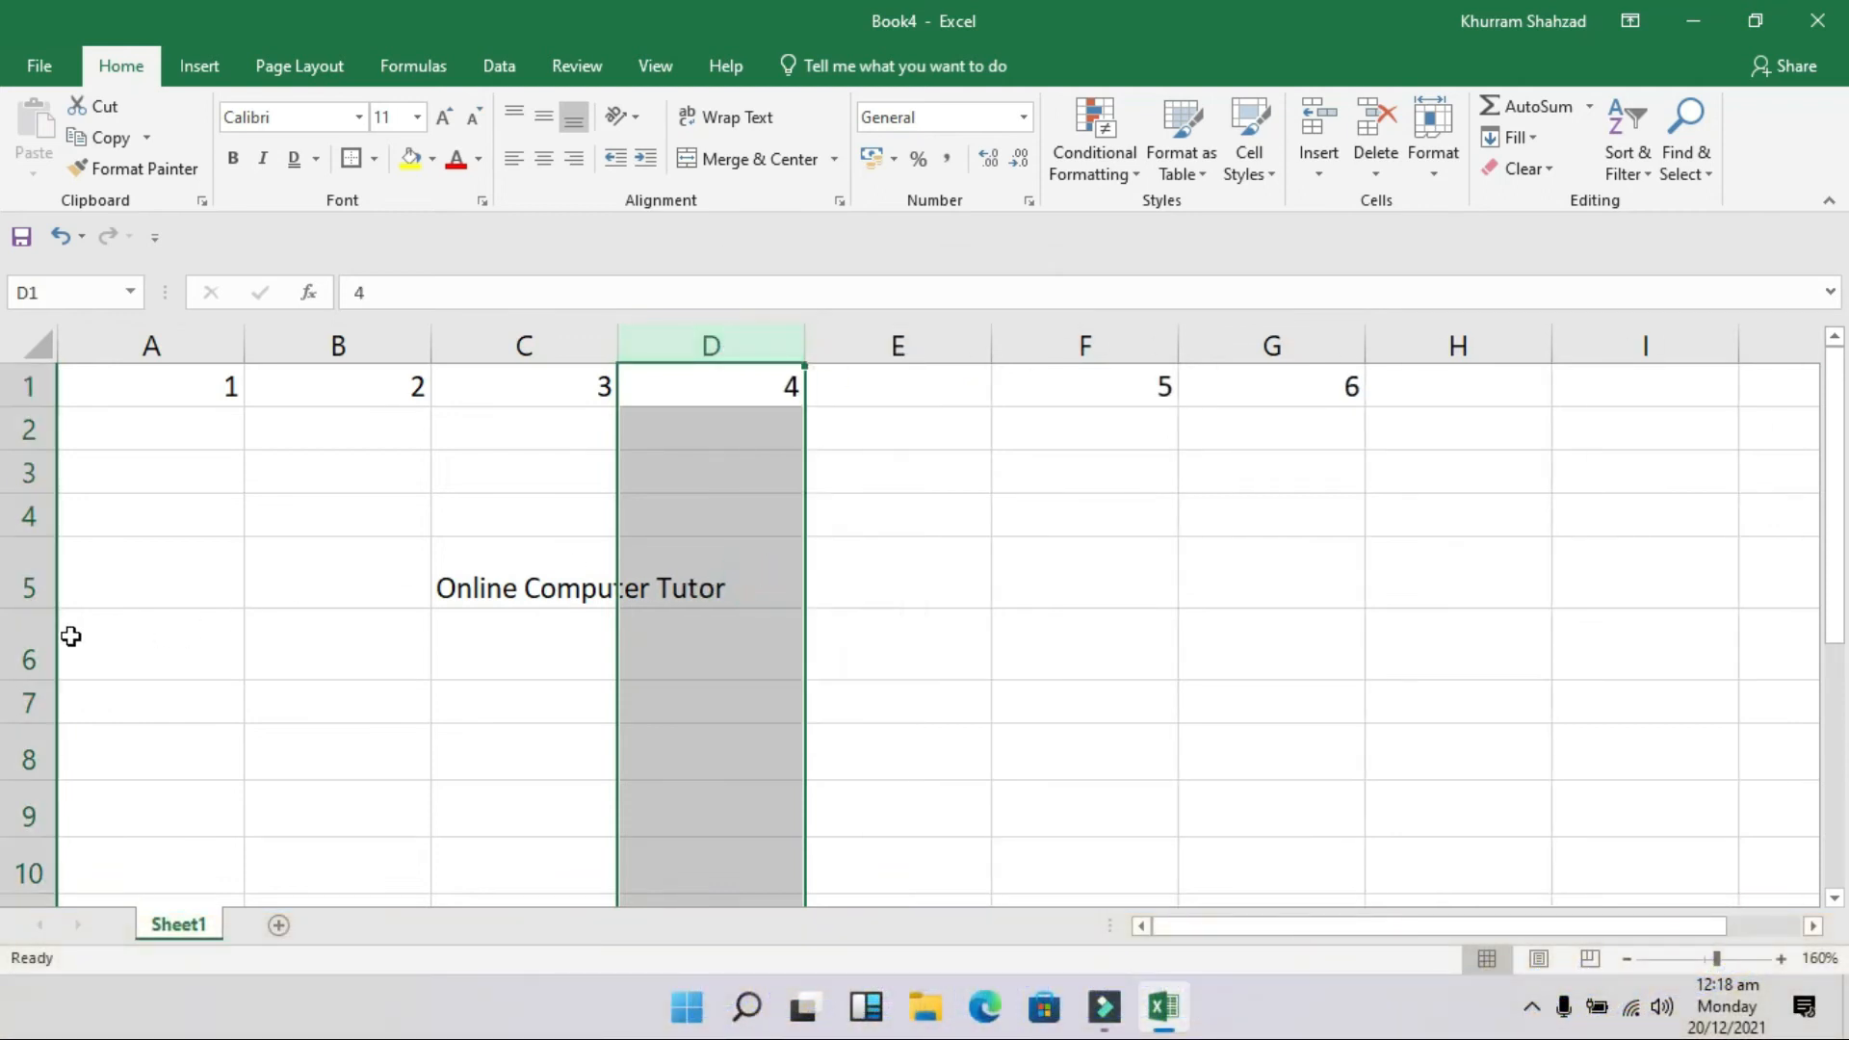
{"action": "left_click", "coordinate": [29, 663]}
{"action": "right_click", "coordinate": [29, 663]}
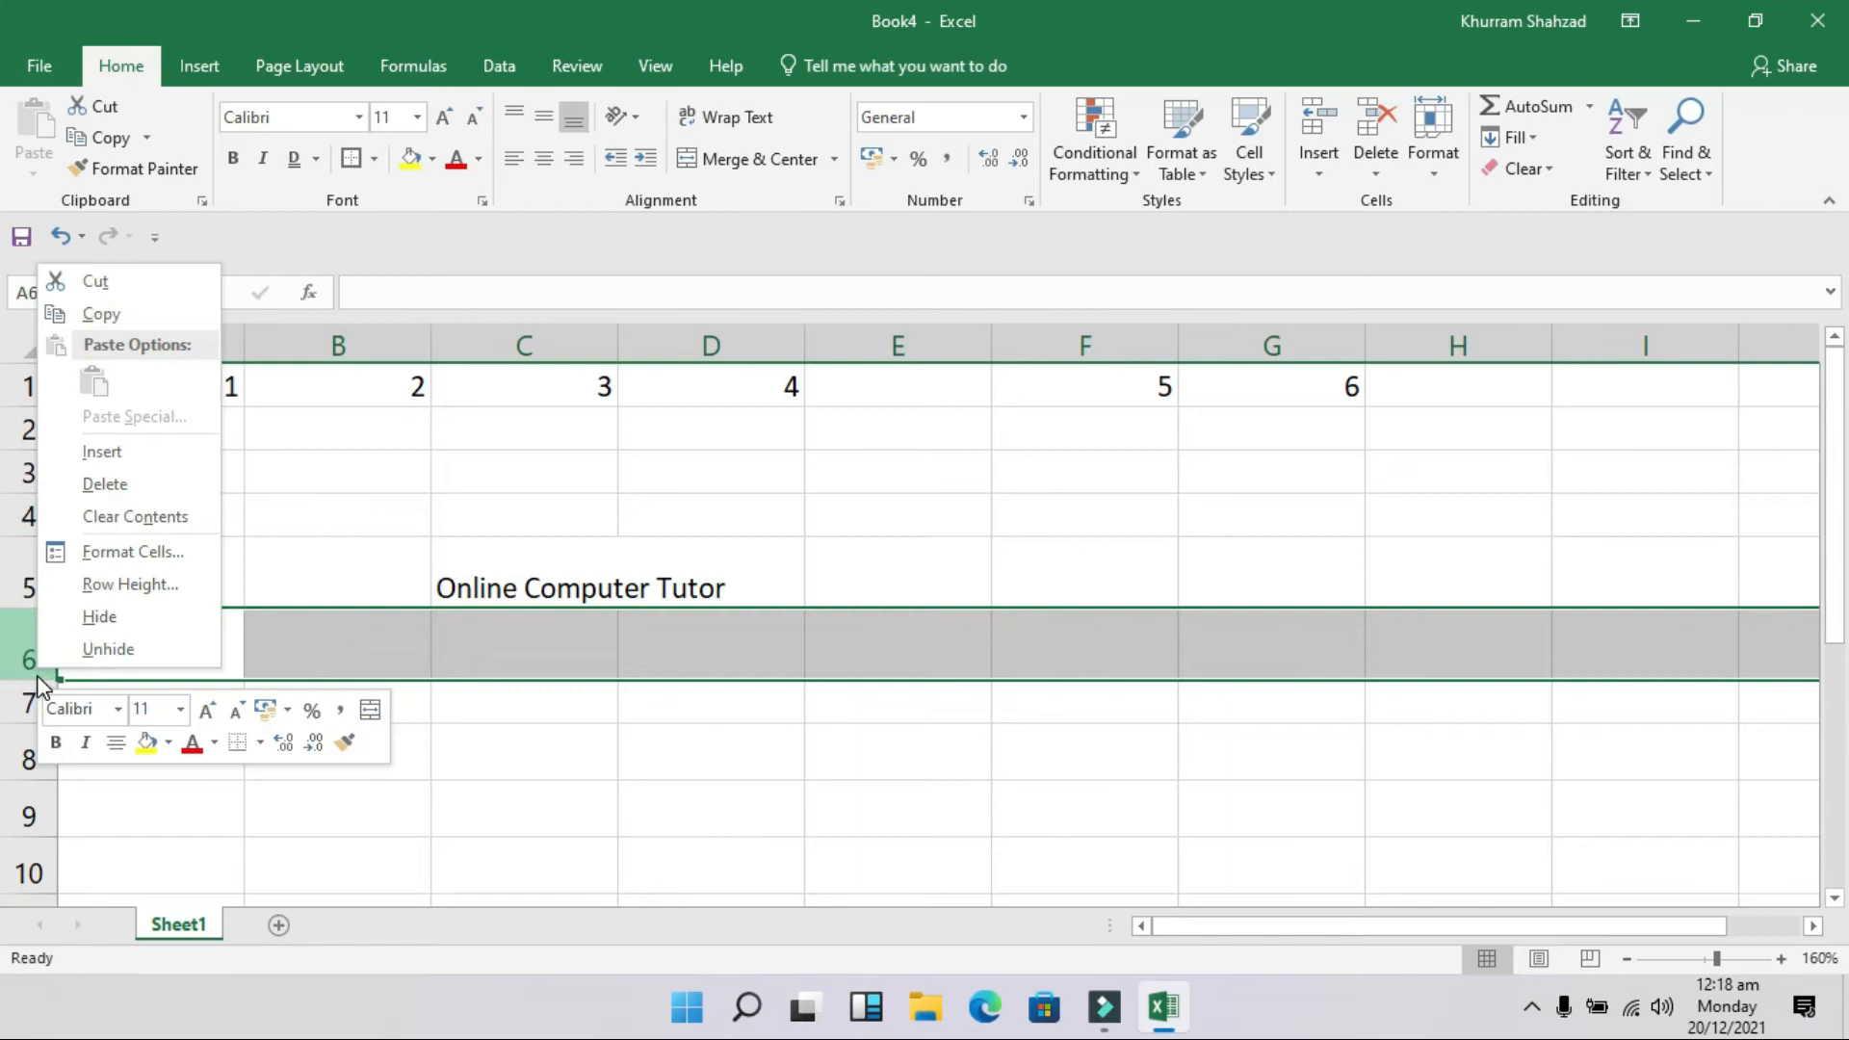
{"action": "left_click", "coordinate": [132, 481]}
{"action": "left_click", "coordinate": [831, 729]}
Delete the blank column between the numbers 4 and 5 from cell E2, using the Entire column option
{"action": "left_click", "coordinate": [906, 414]}
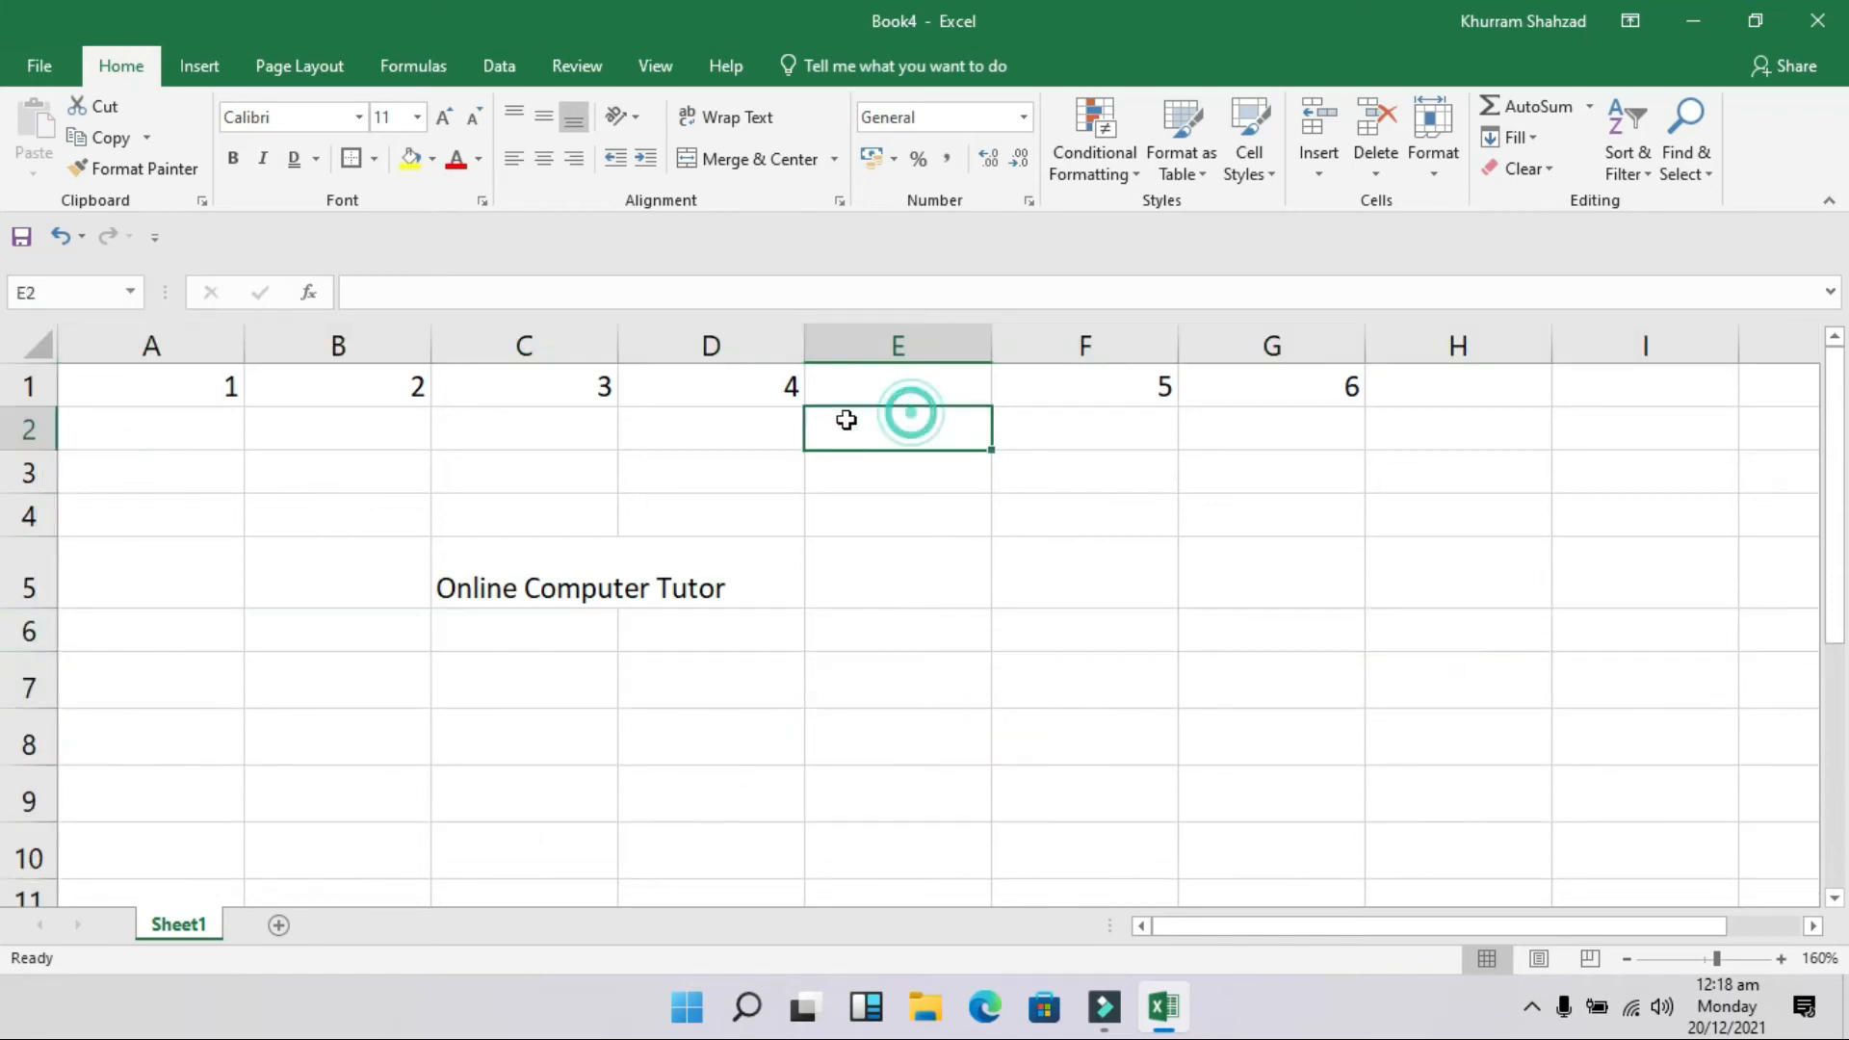
{"action": "right_click", "coordinate": [938, 442]}
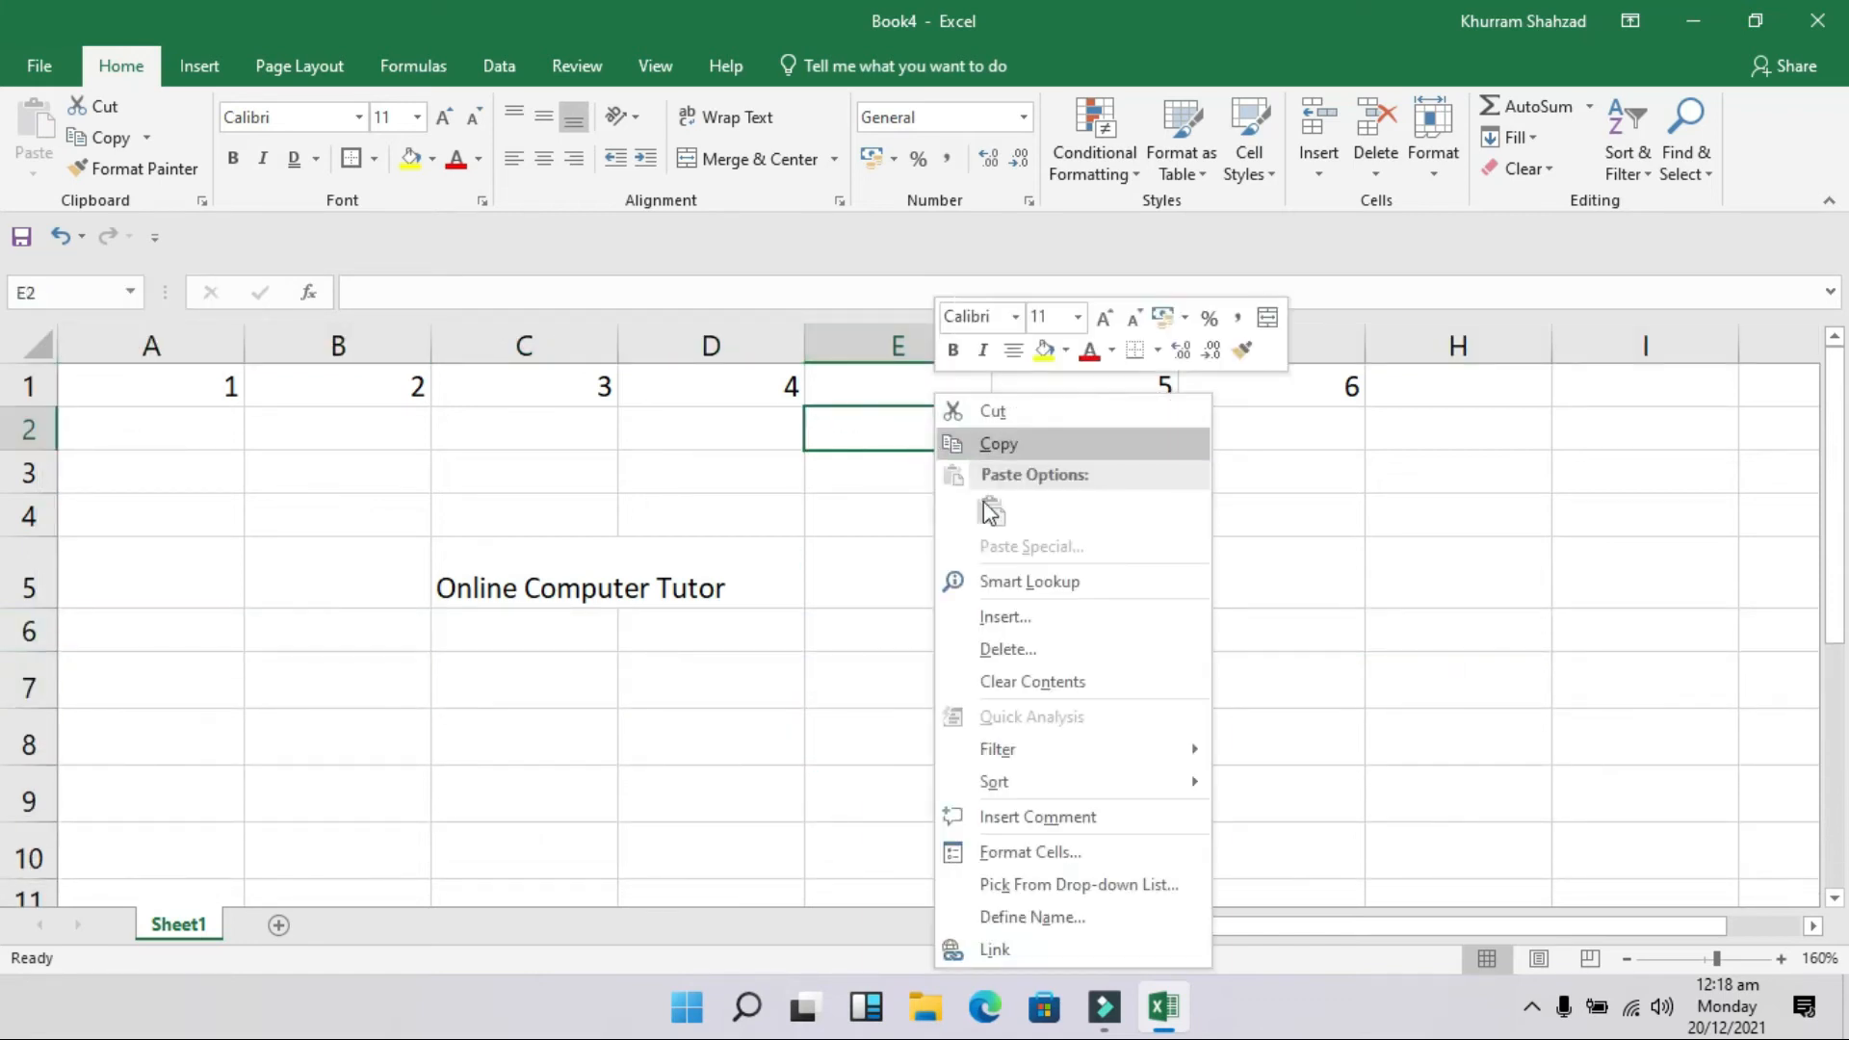
{"action": "left_click", "coordinate": [1001, 649]}
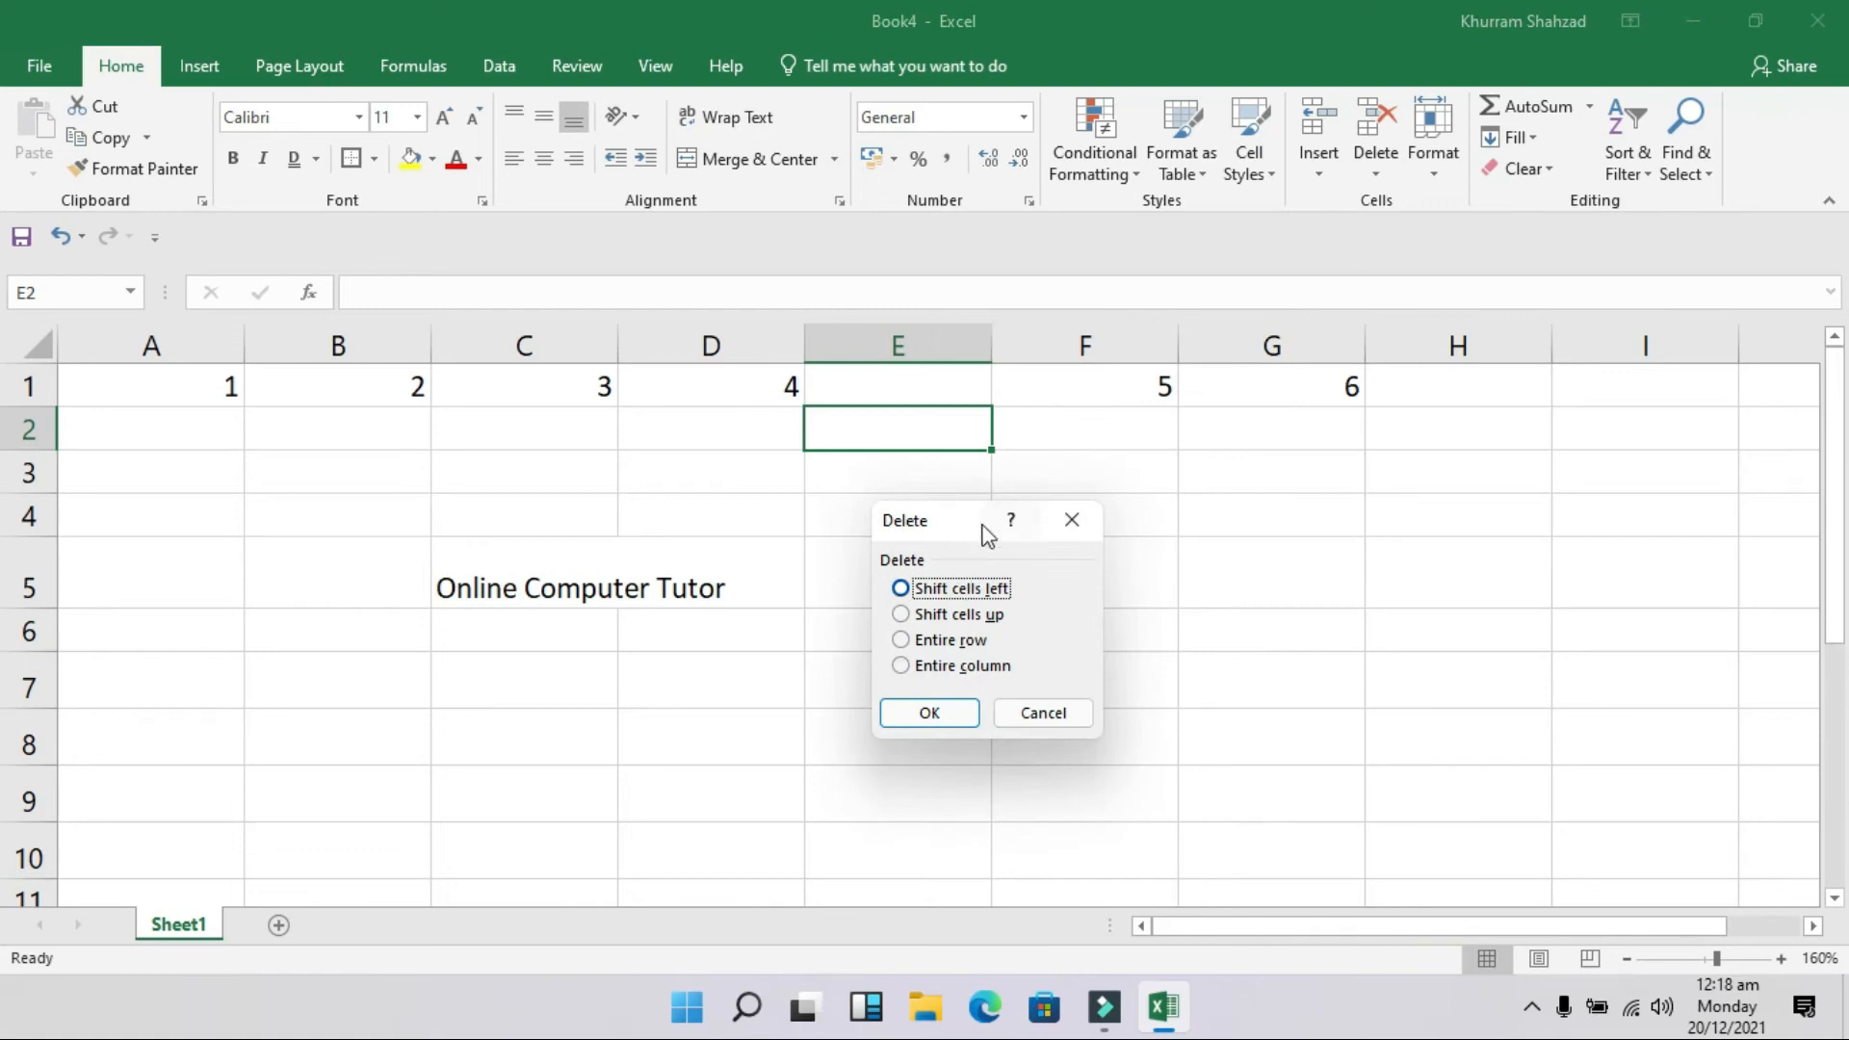
{"action": "left_click_drag", "start_coordinate": [982, 533], "coordinate": [881, 329]}
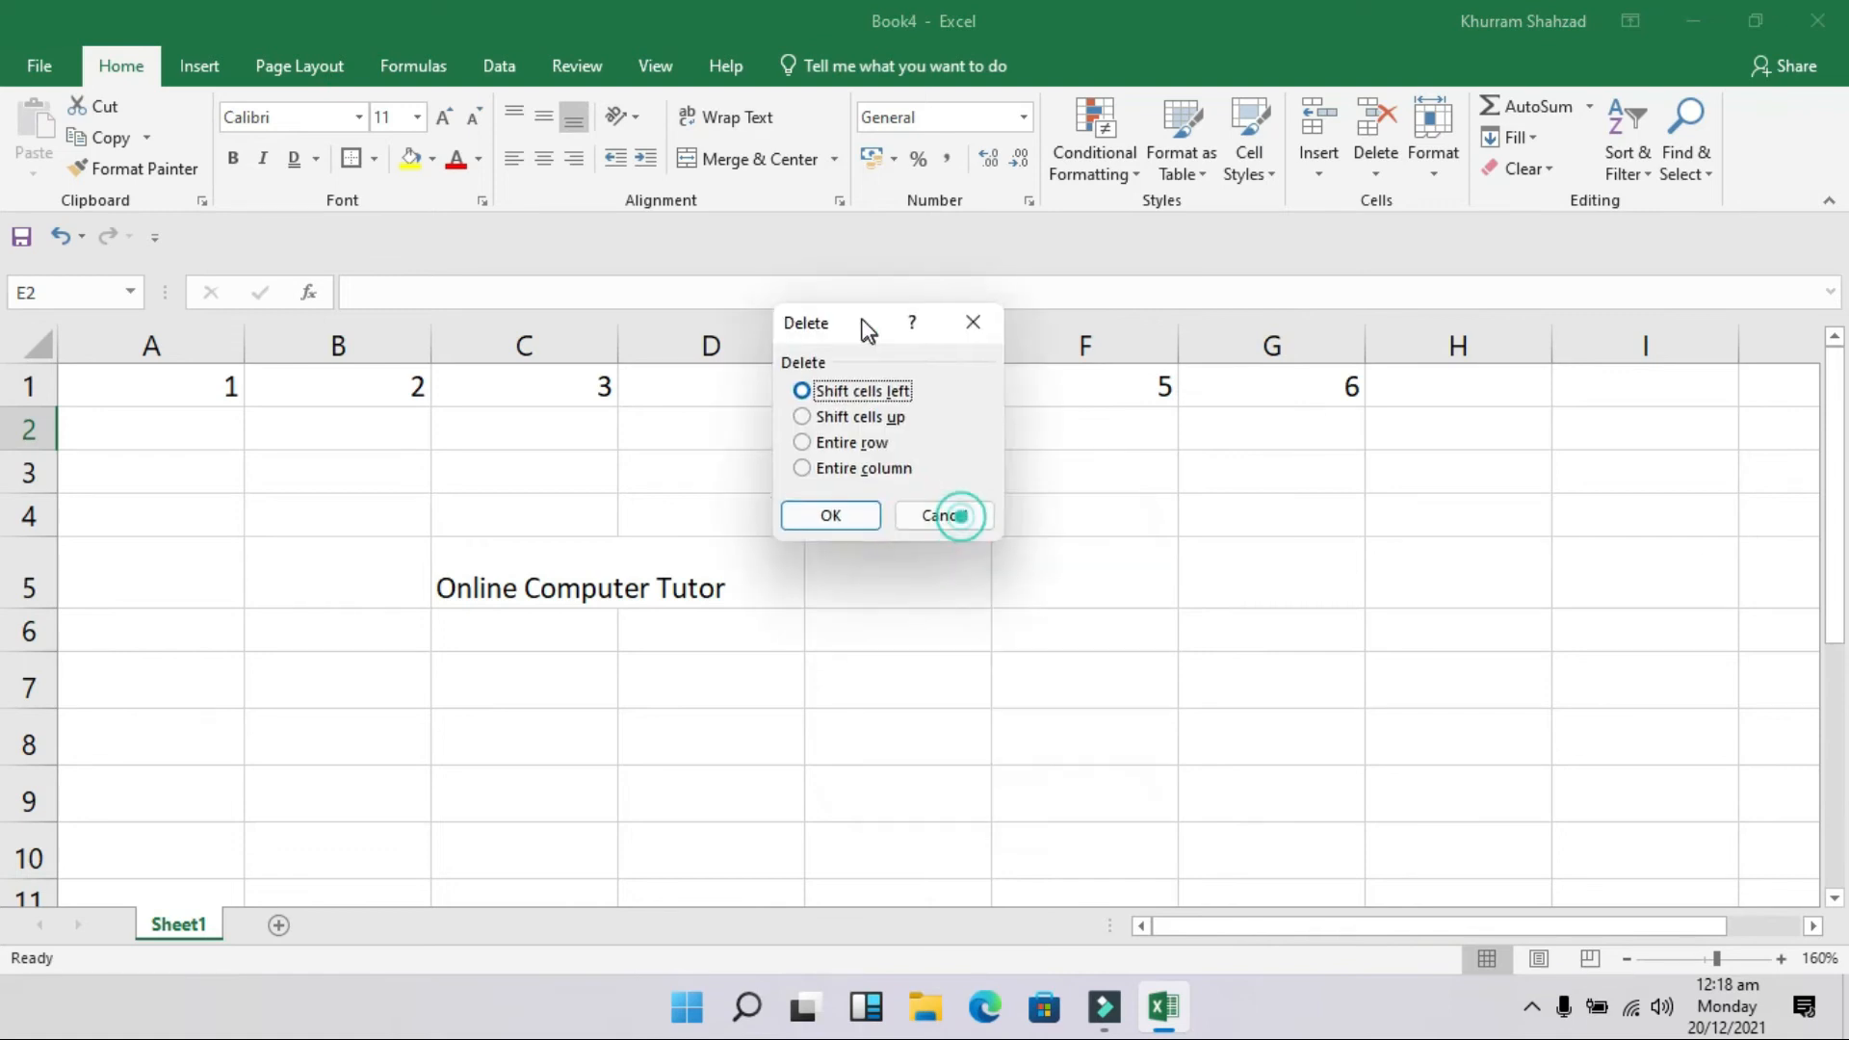
{"action": "left_click", "coordinate": [890, 468]}
{"action": "left_click_drag", "start_coordinate": [887, 325], "coordinate": [1099, 332]}
{"action": "left_click", "coordinate": [1069, 526]}
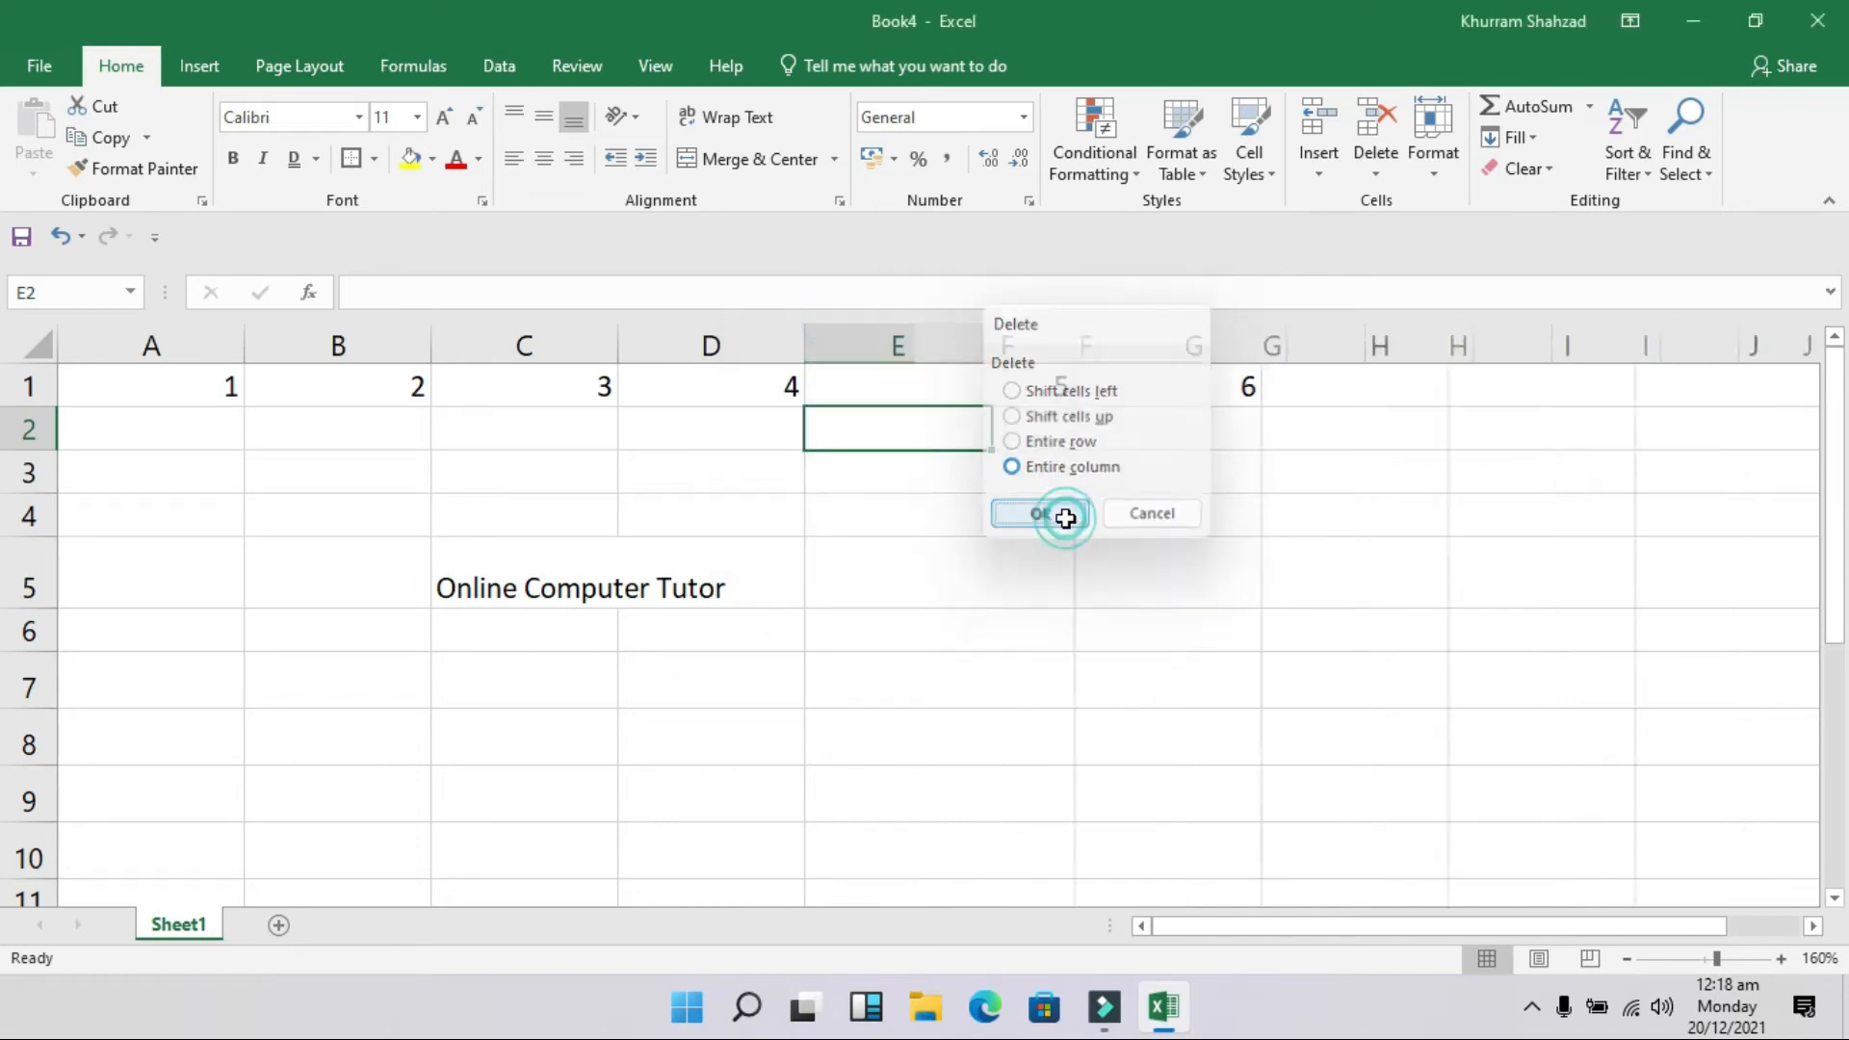
Delete the entire row 5 containing "Online Computer Tutor", working from cell A5
{"action": "left_click", "coordinate": [153, 584]}
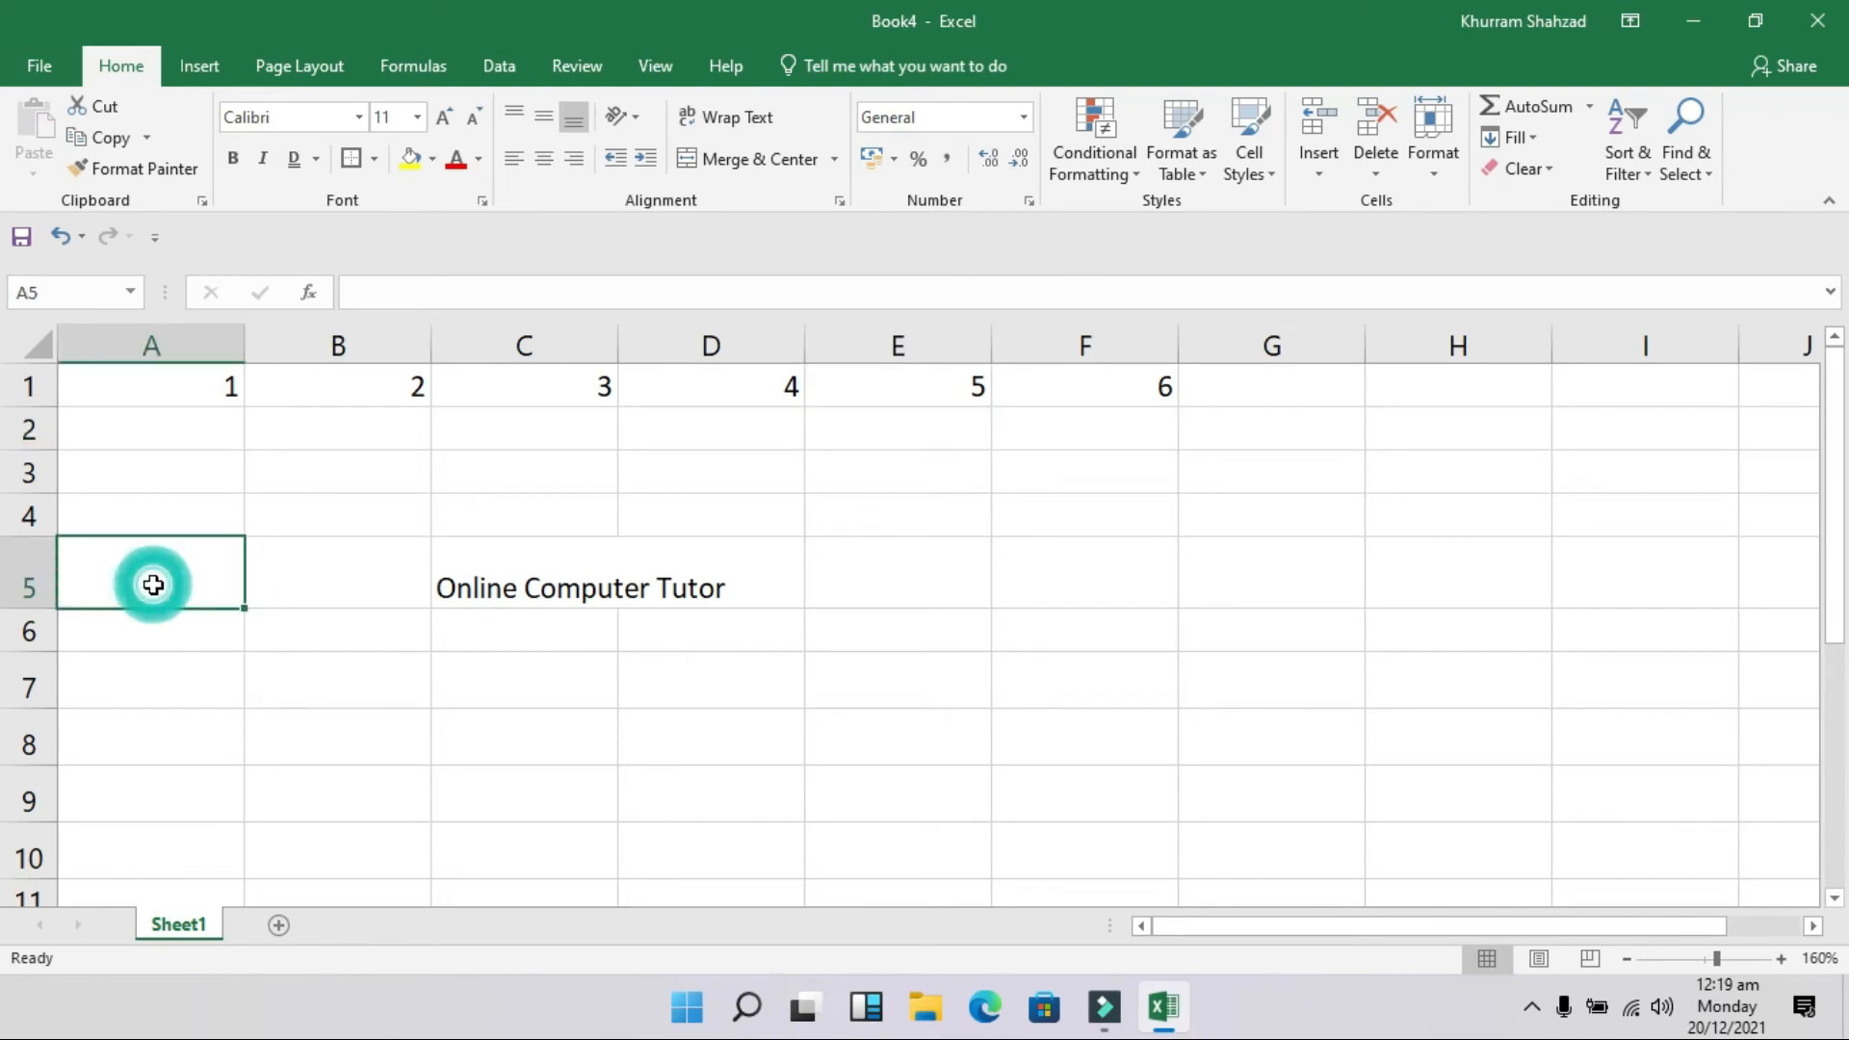
{"action": "left_click", "coordinate": [133, 575]}
{"action": "right_click", "coordinate": [133, 575]}
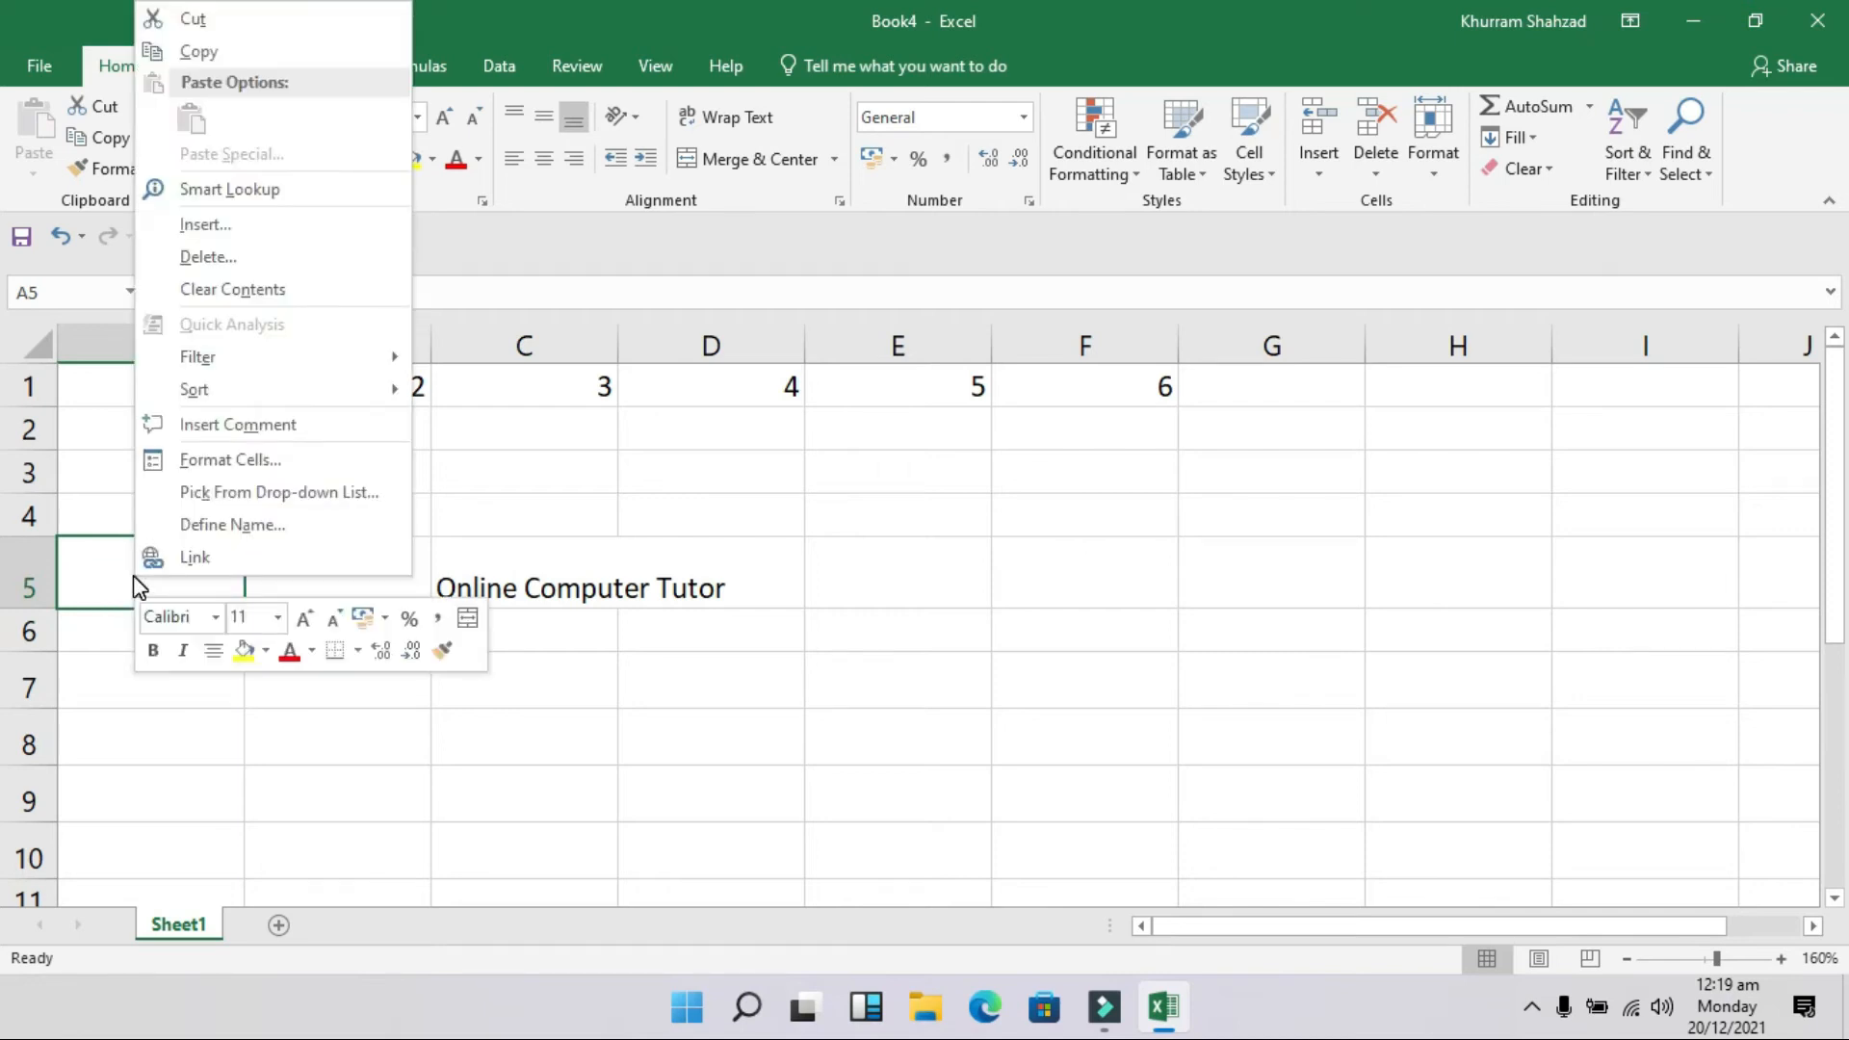
{"action": "left_click", "coordinate": [241, 256]}
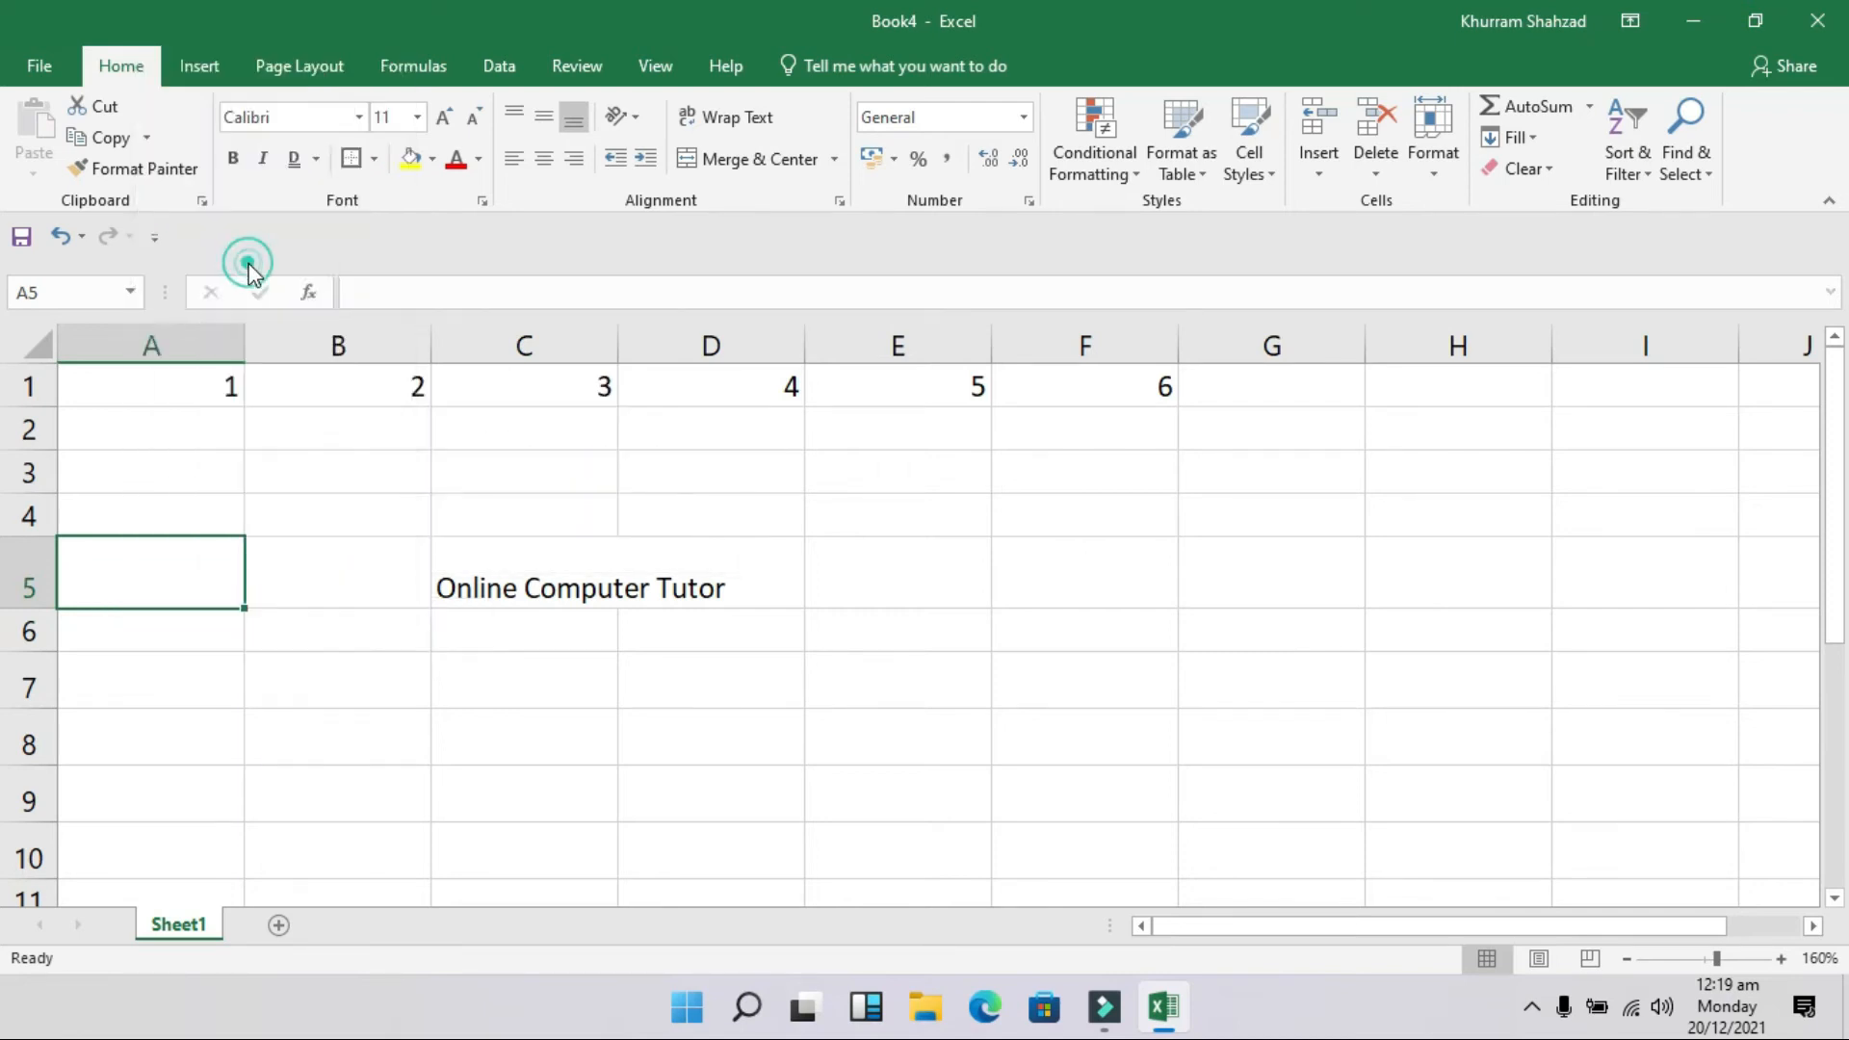
{"action": "left_click", "coordinate": [221, 287]}
{"action": "left_click", "coordinate": [214, 260]}
{"action": "left_click", "coordinate": [217, 337]}
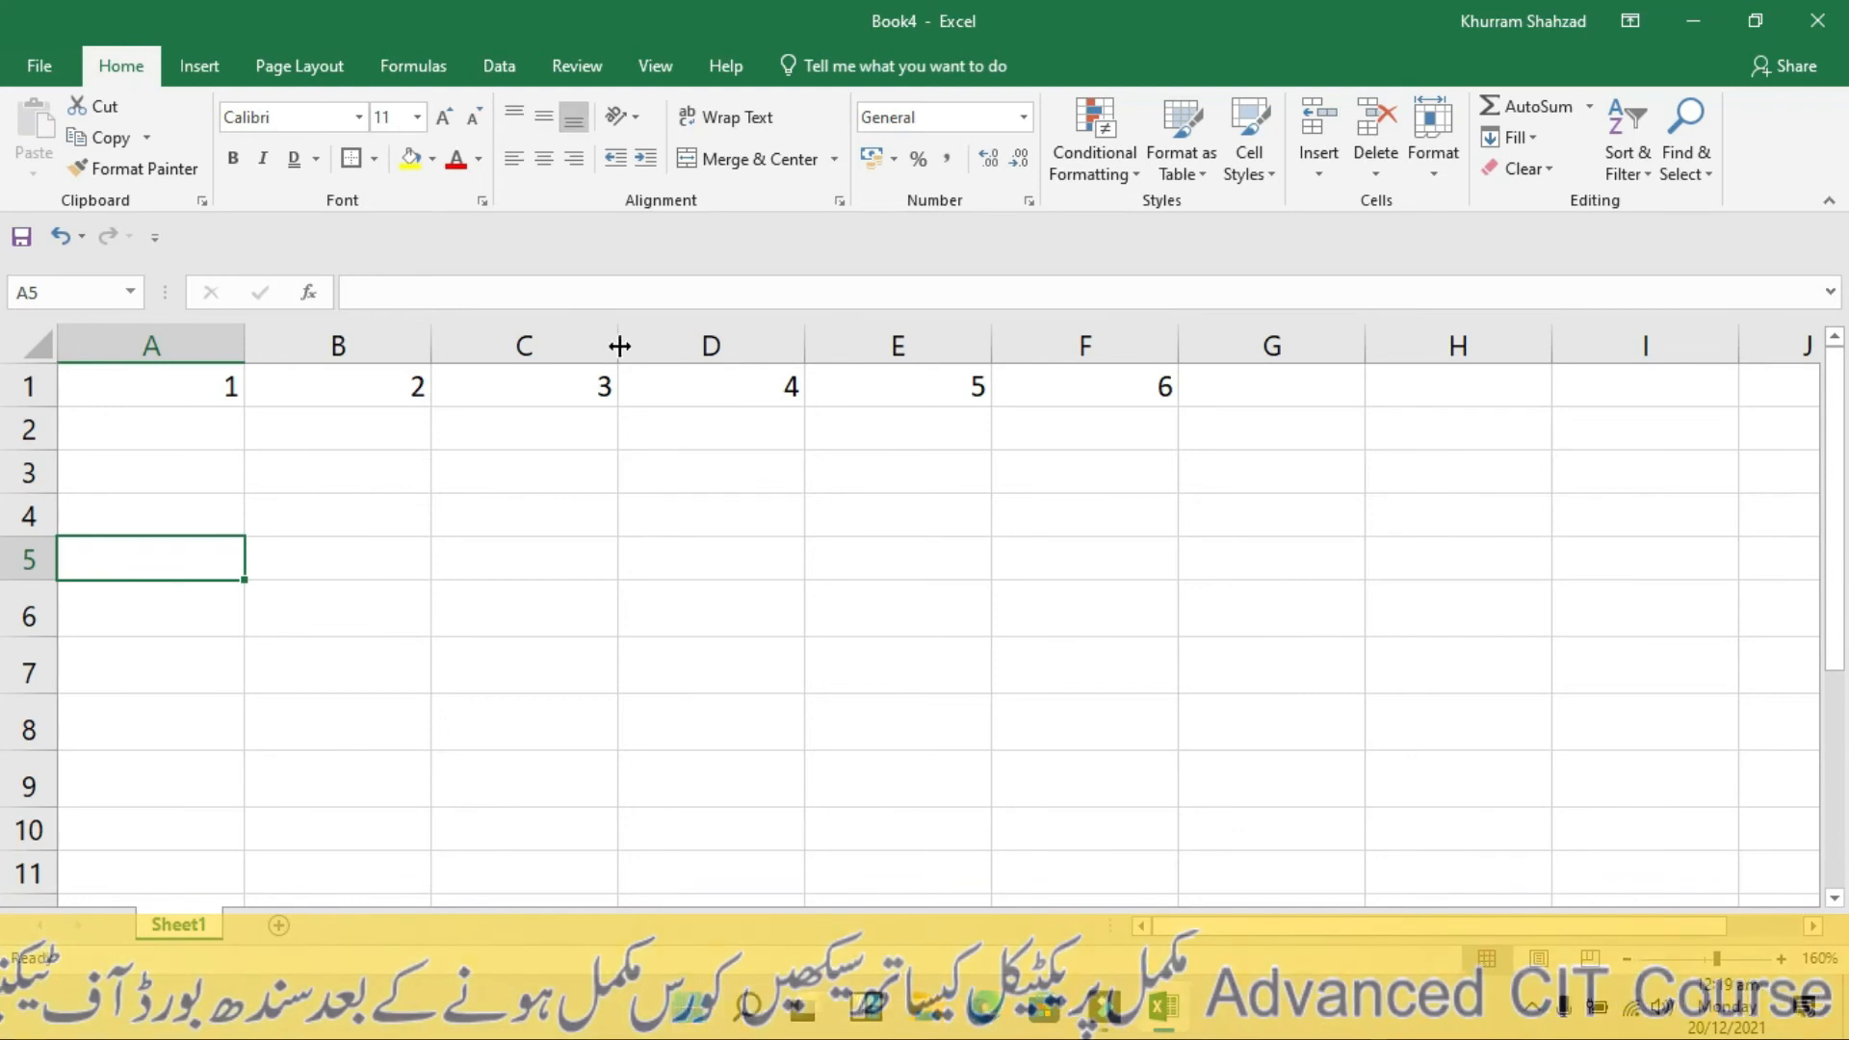
Enter the text "Online" in cell D5
{"action": "left_click", "coordinate": [681, 564]}
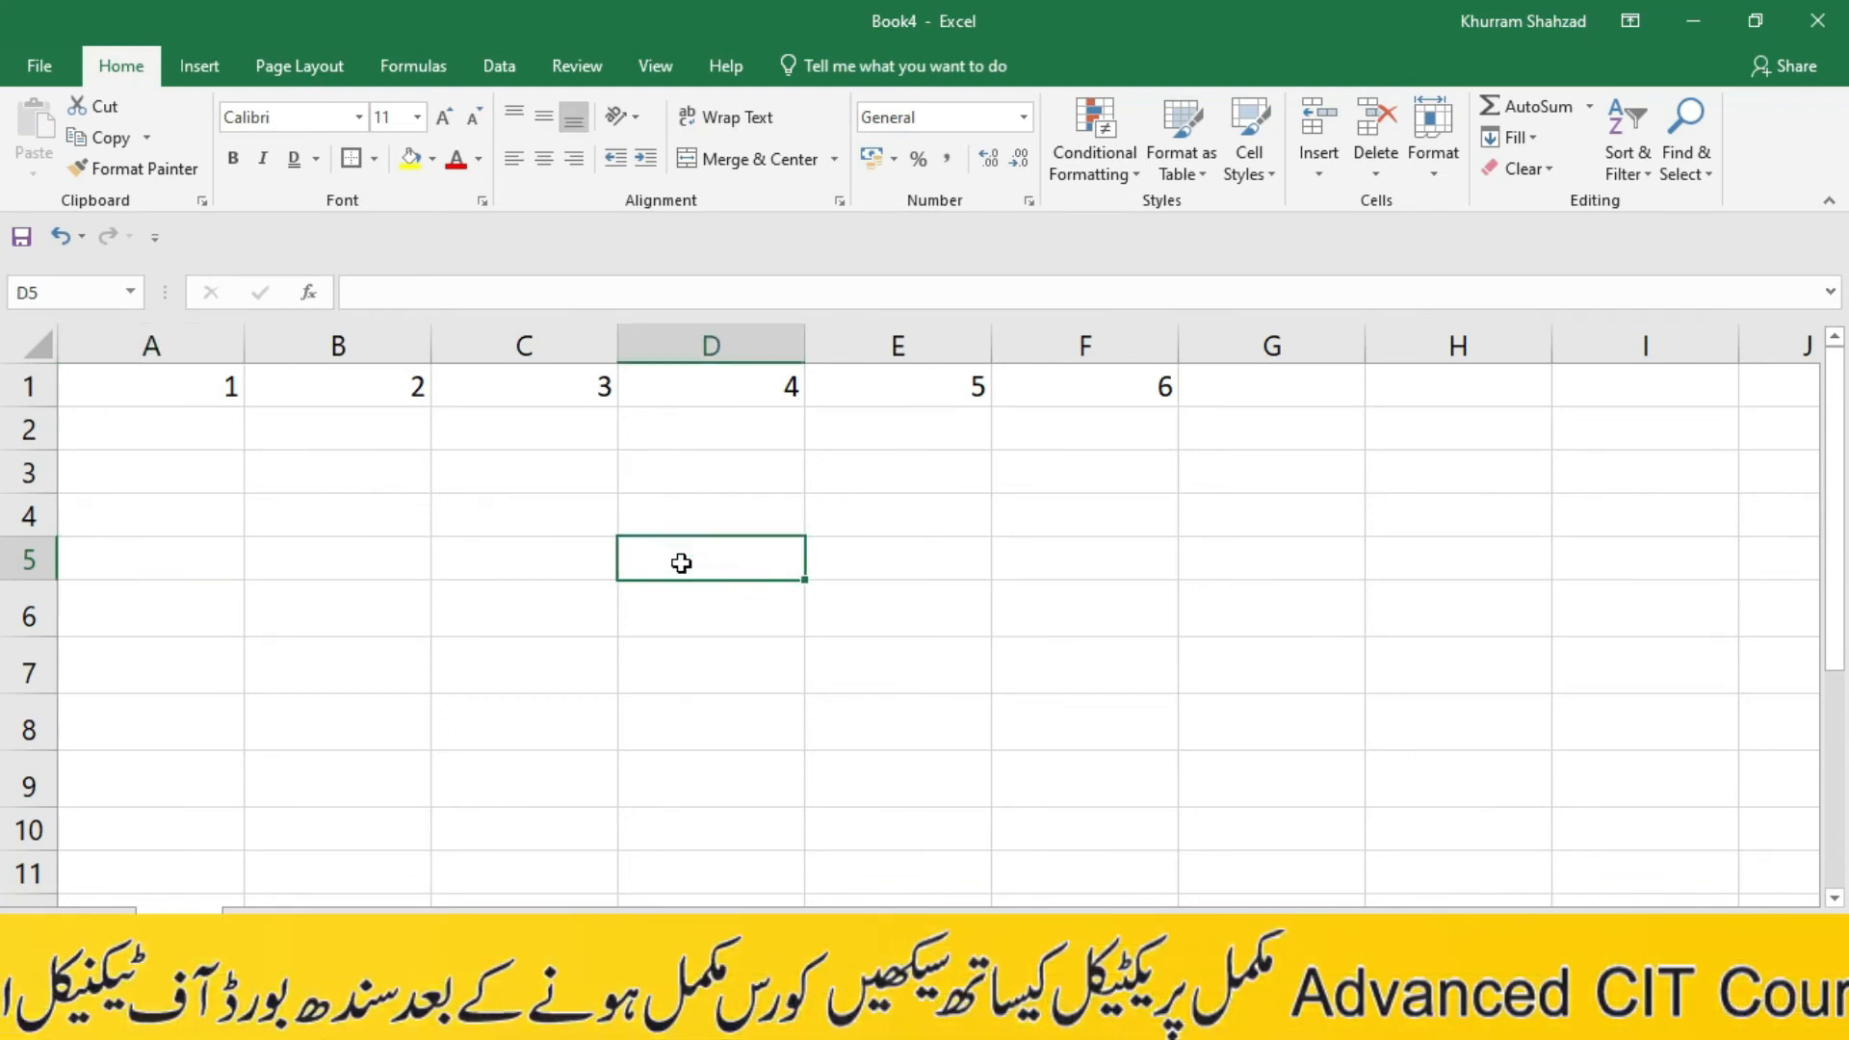
{"action": "type", "text": "Online"}
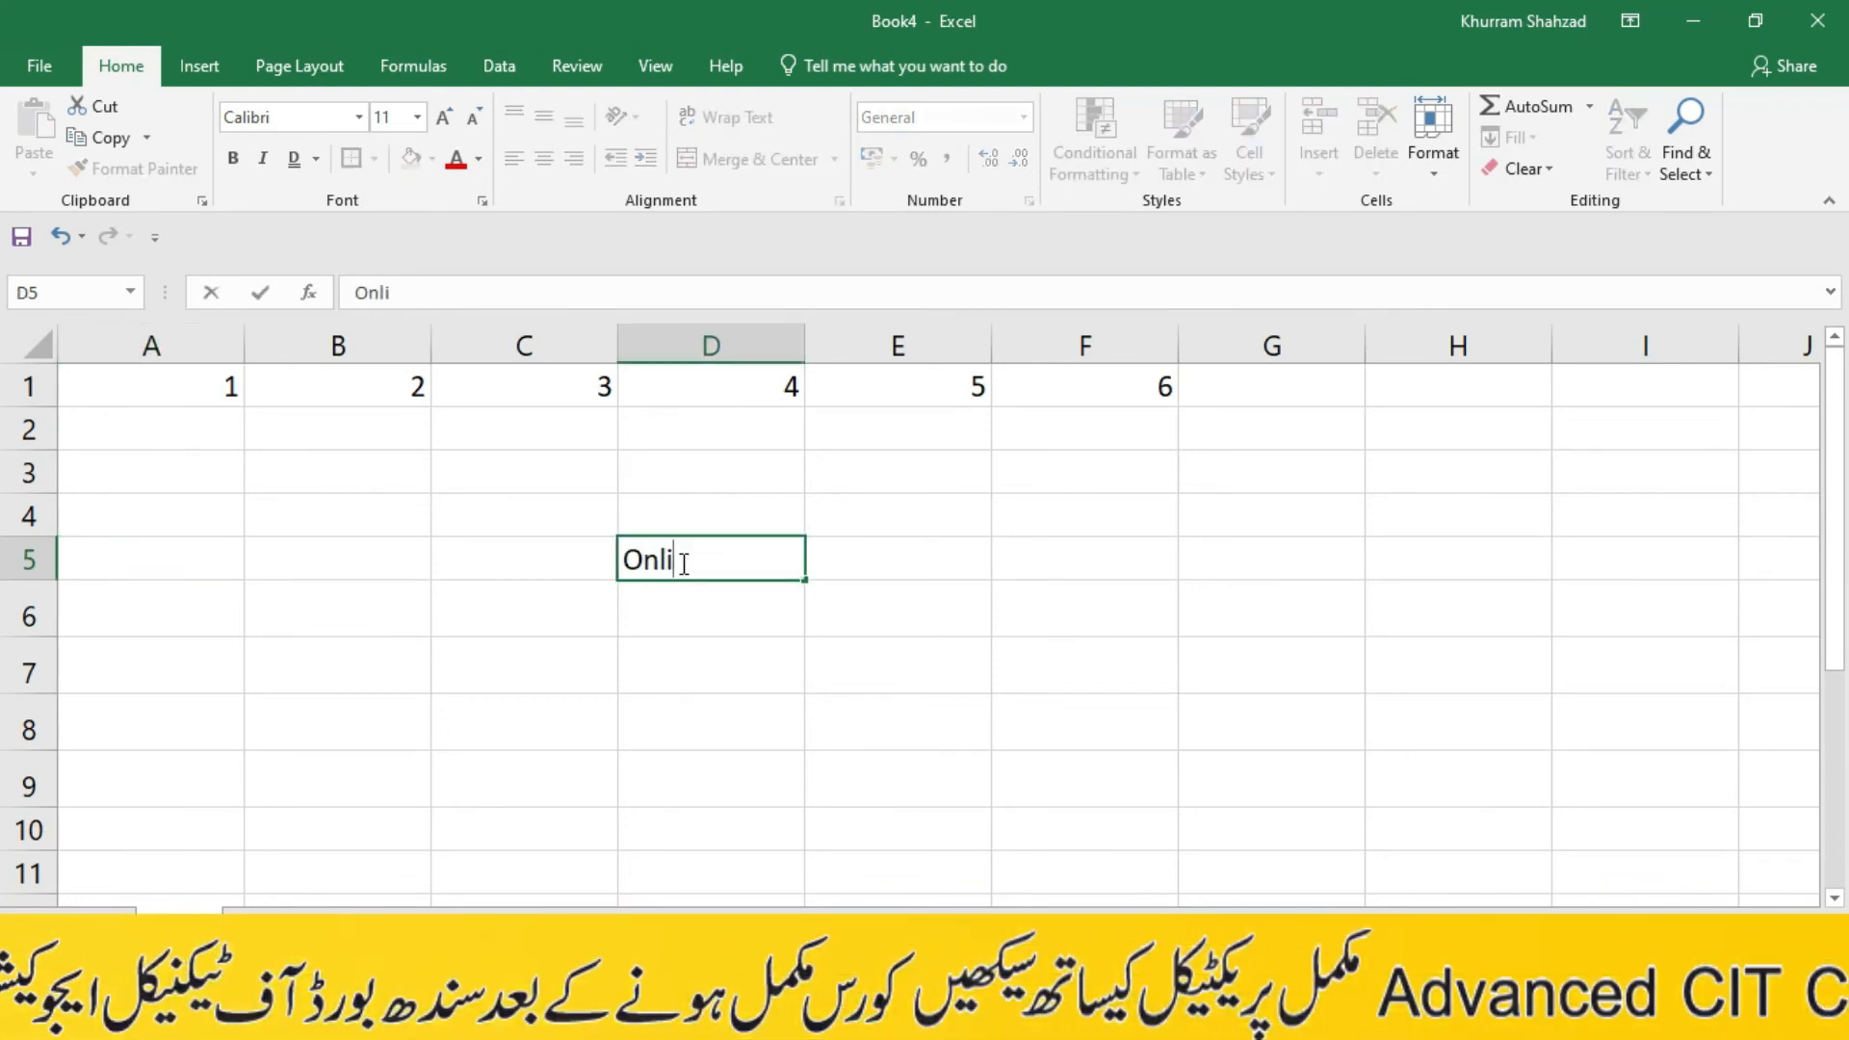
{"action": "left_click", "coordinate": [800, 725]}
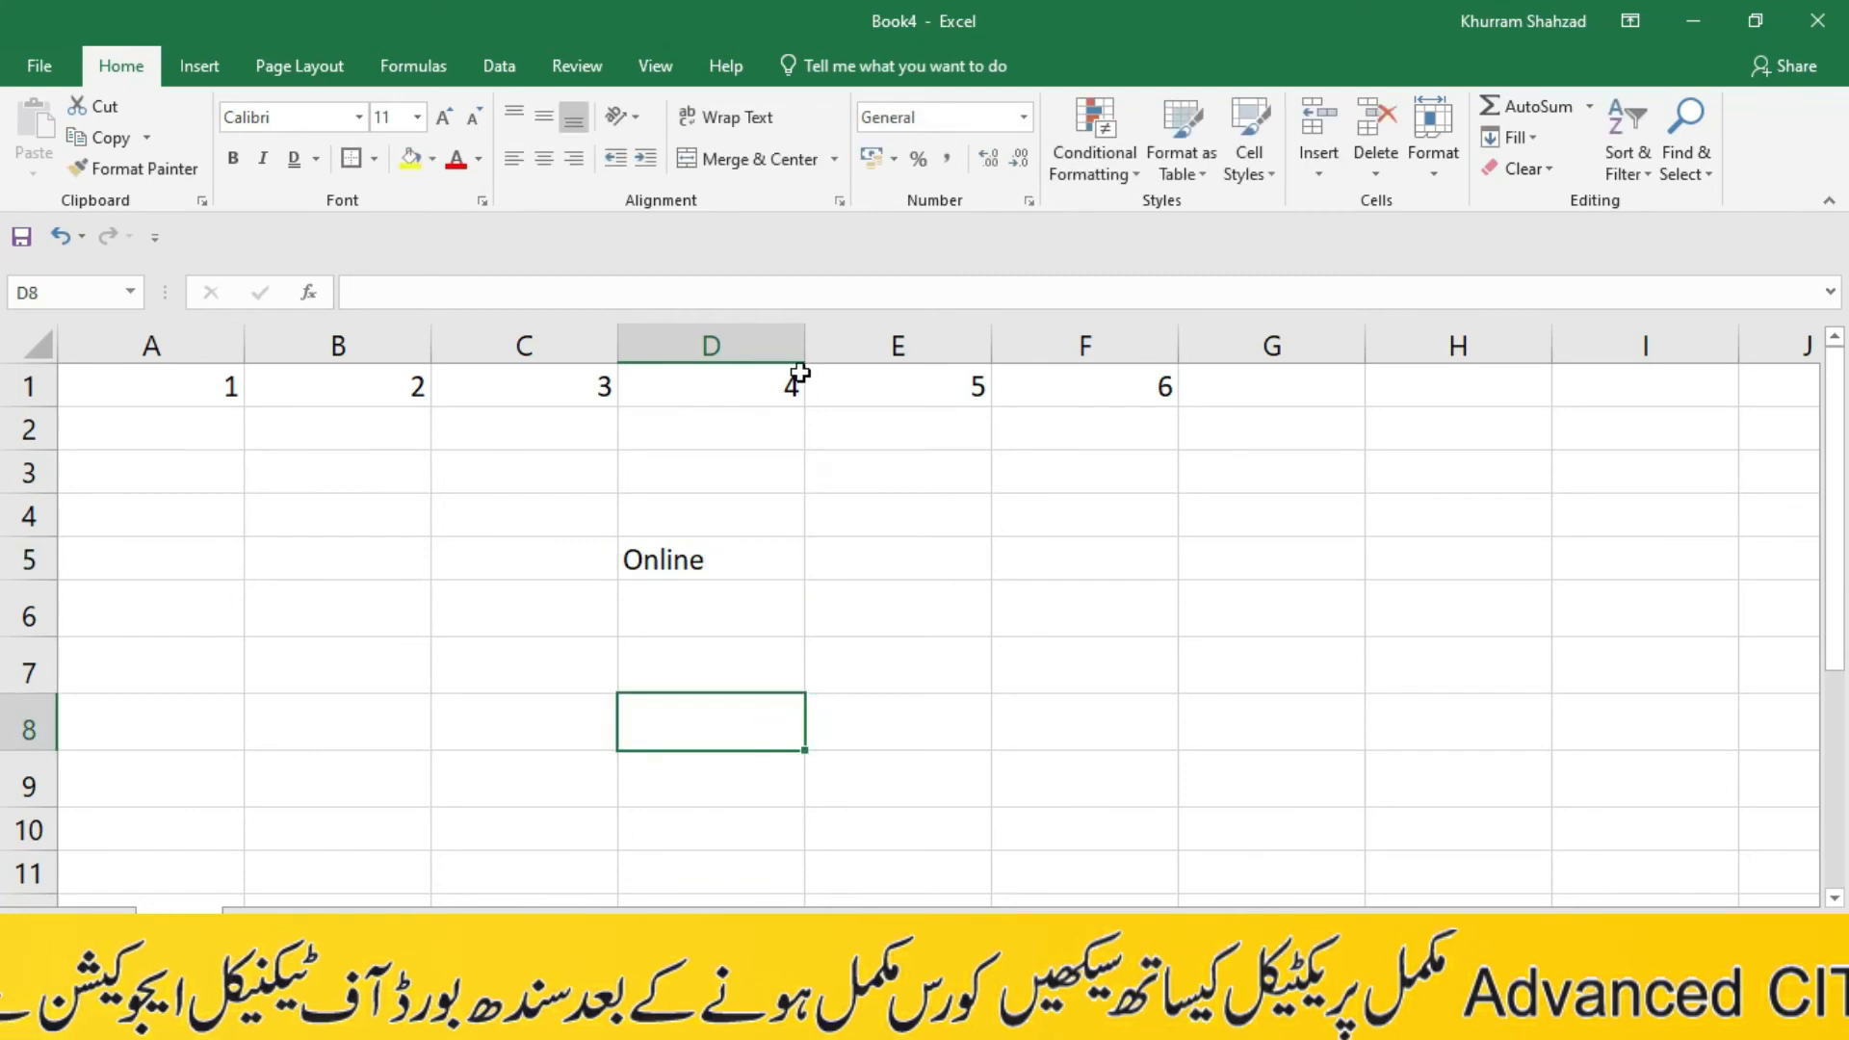
Widen column D to nearly twice its width and make row 5 more than twice as tall
{"action": "left_click_drag", "start_coordinate": [805, 348], "coordinate": [949, 362]}
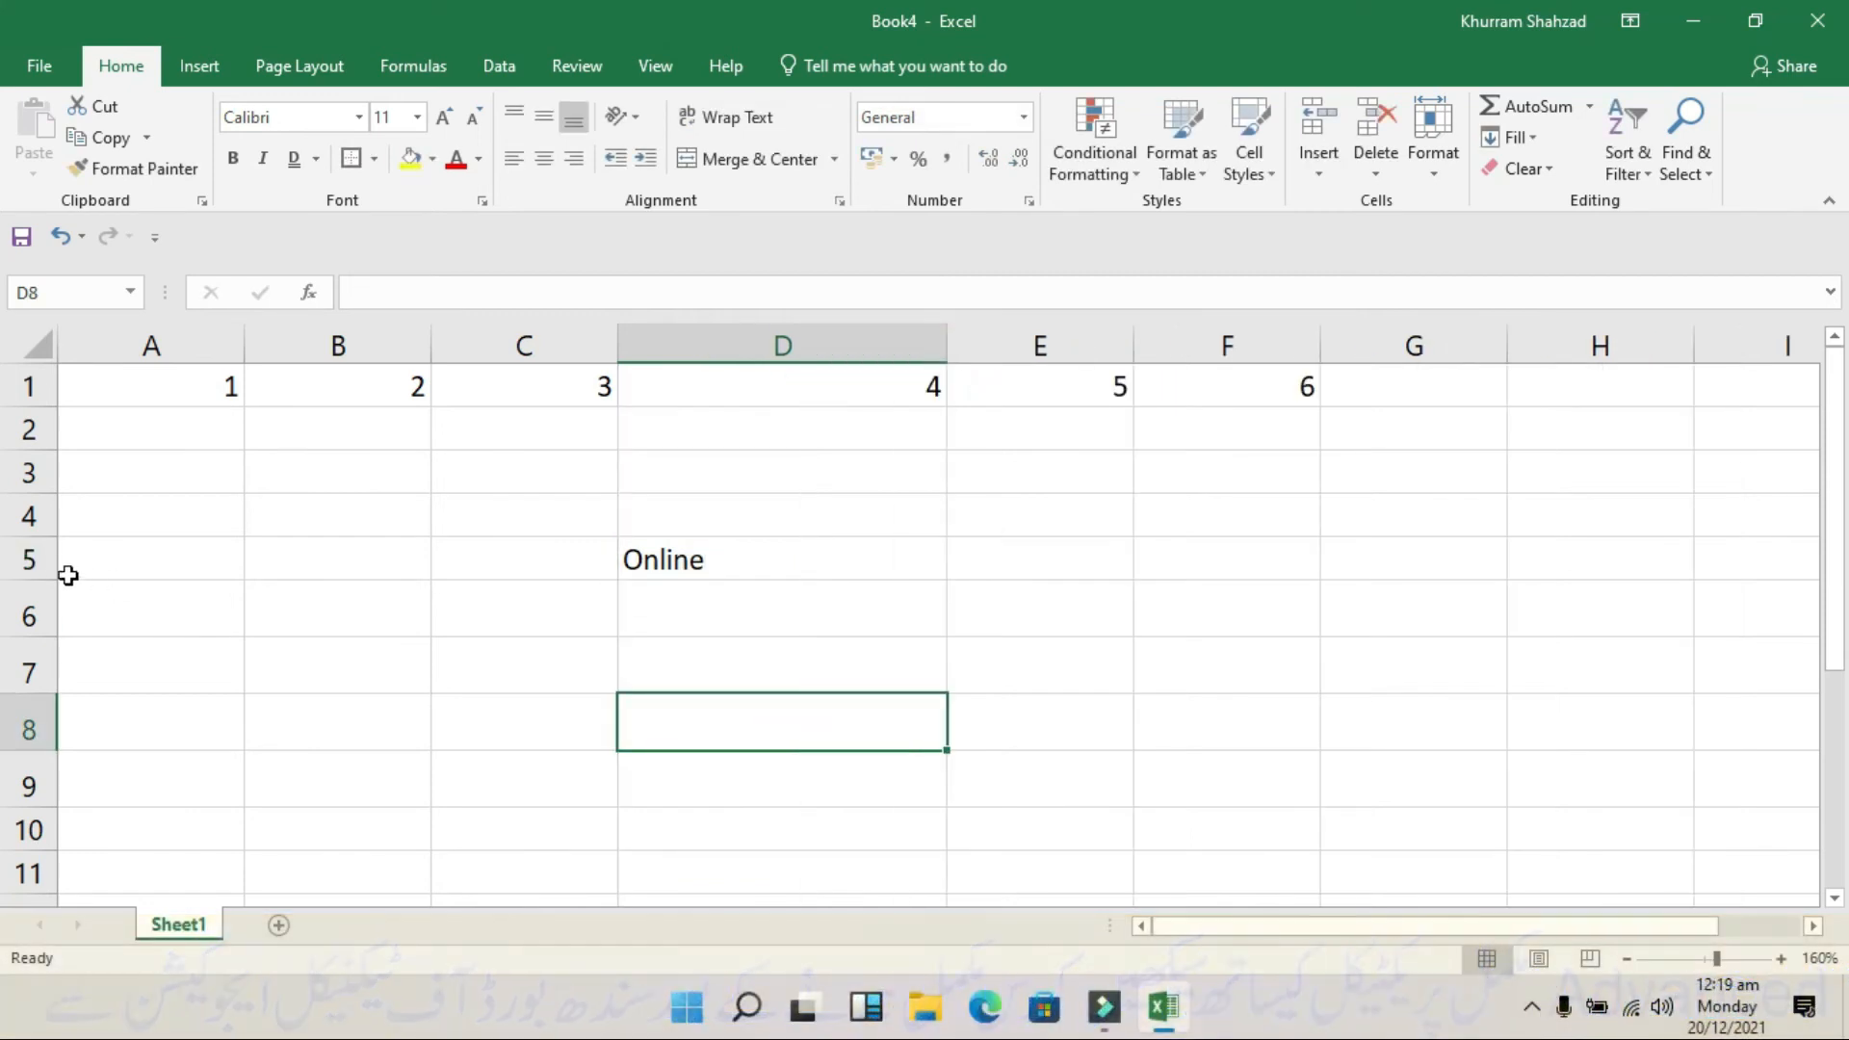
{"action": "left_click_drag", "start_coordinate": [34, 581], "coordinate": [41, 652]}
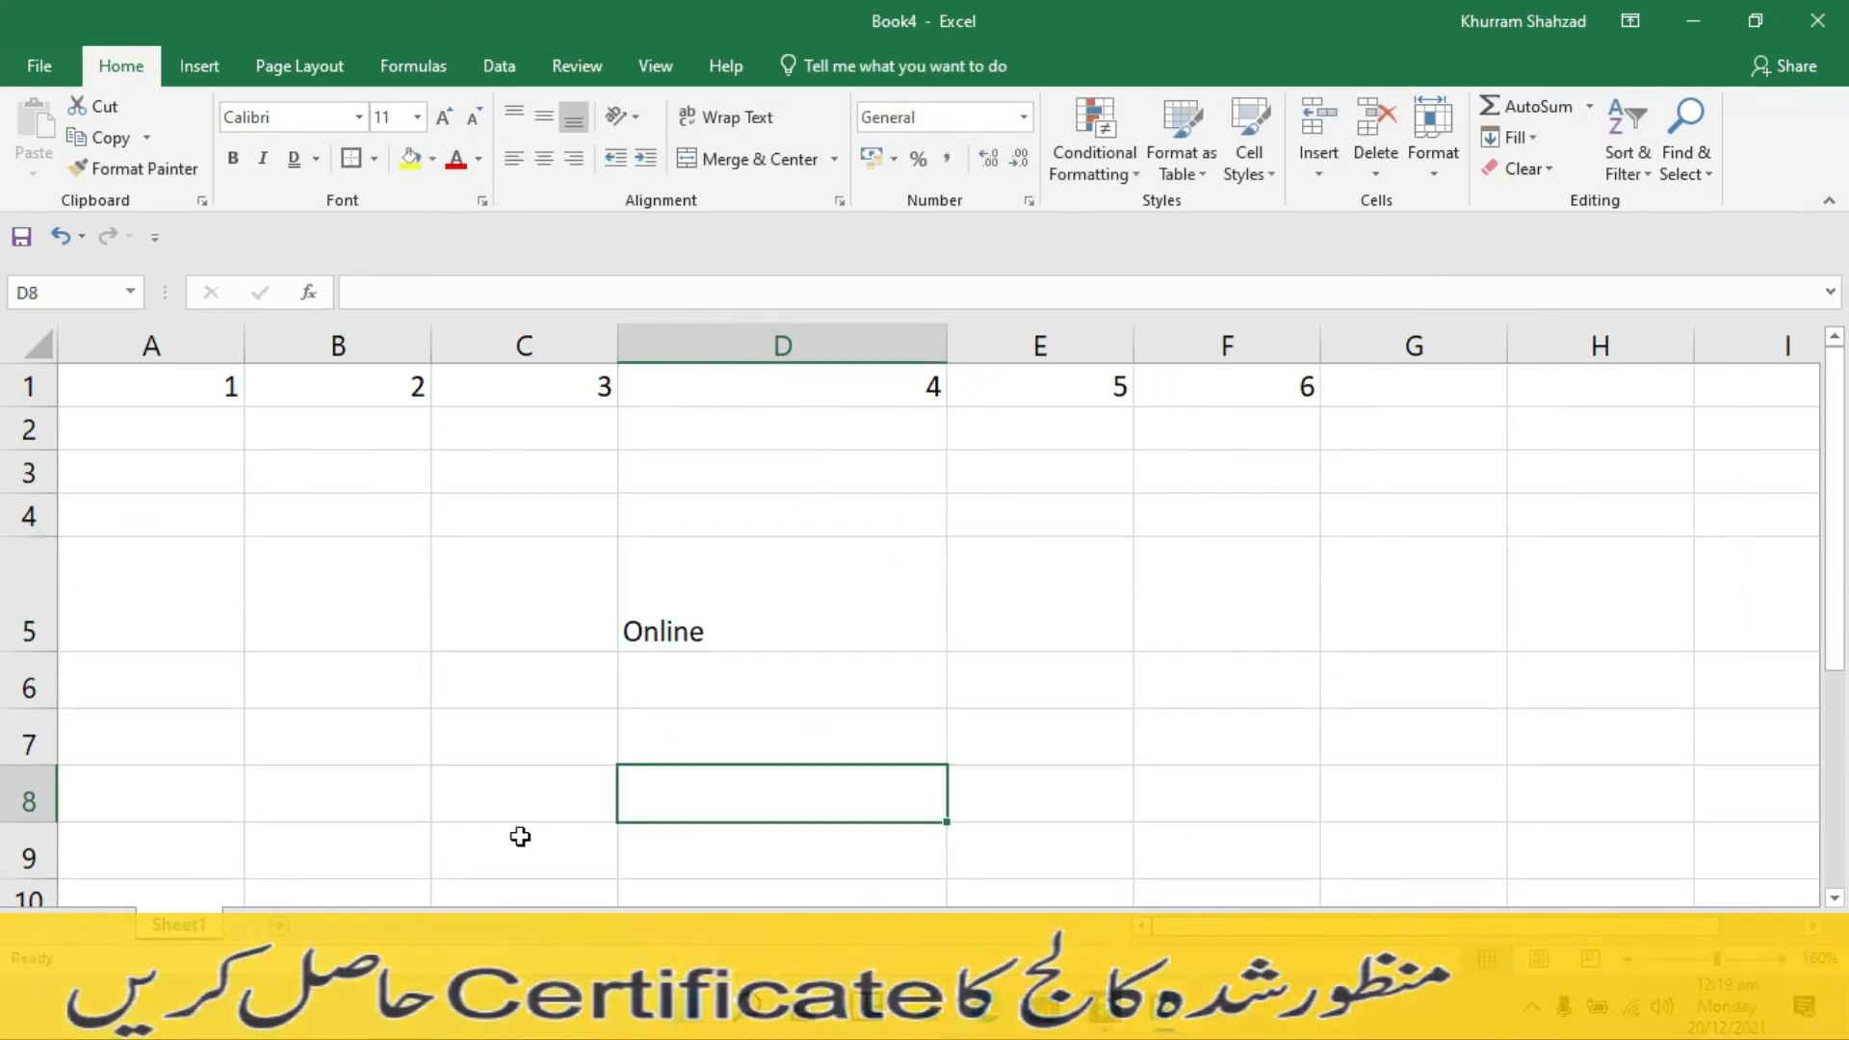
Try the horizontal alignments on the text in cell D5: center, right, and finally left
{"action": "left_click", "coordinate": [639, 629]}
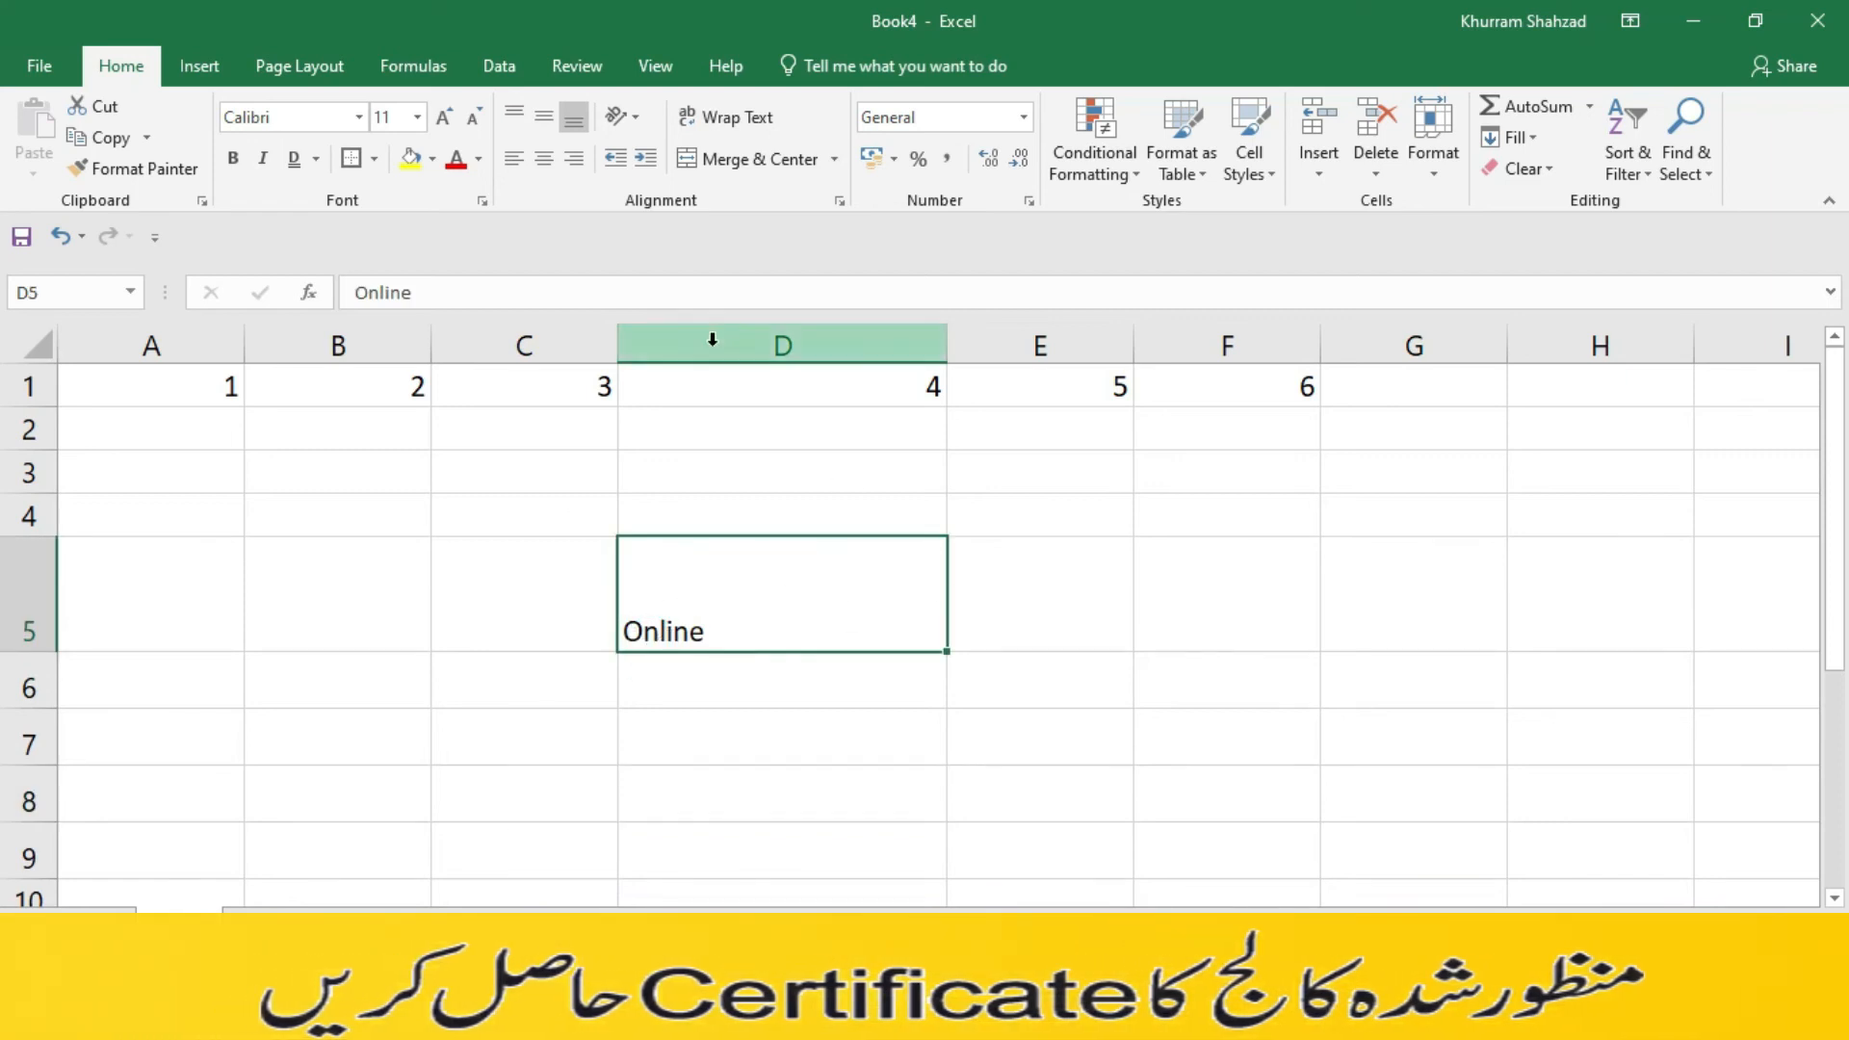
{"action": "left_click", "coordinate": [546, 162]}
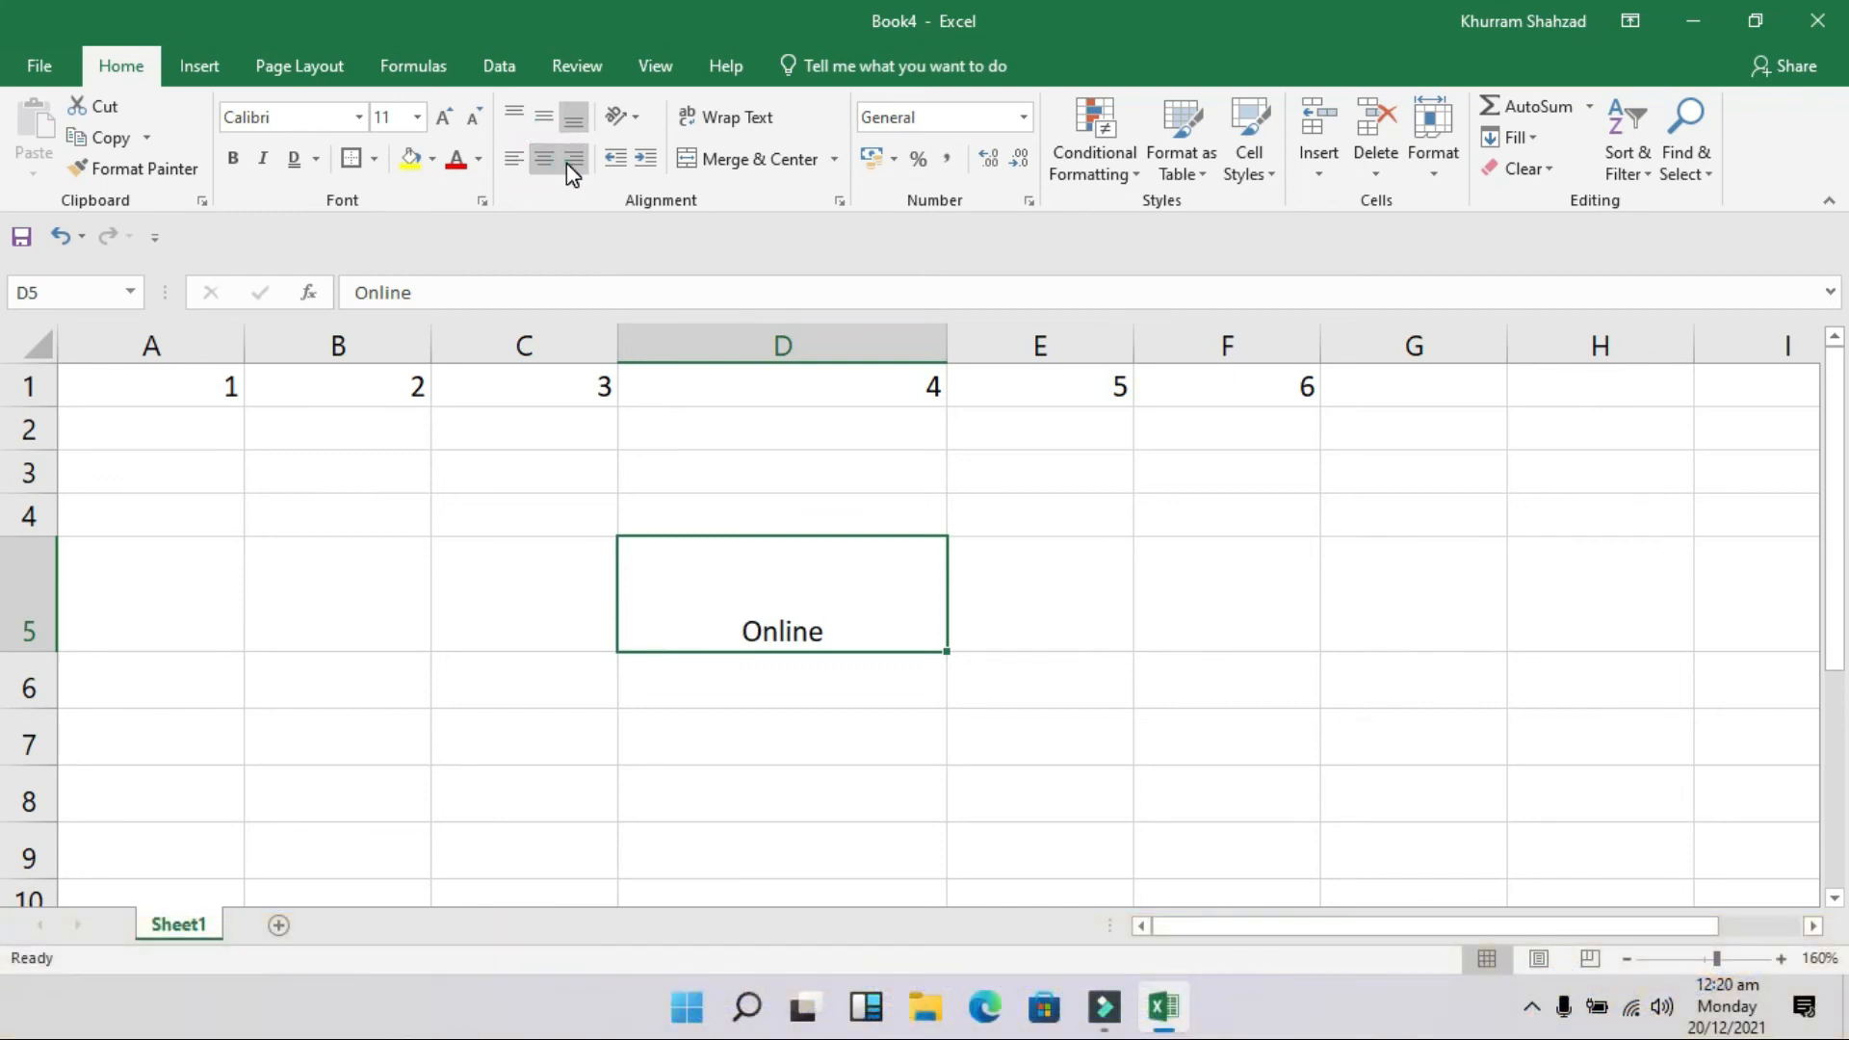
{"action": "left_click", "coordinate": [572, 172]}
{"action": "left_click", "coordinate": [515, 158]}
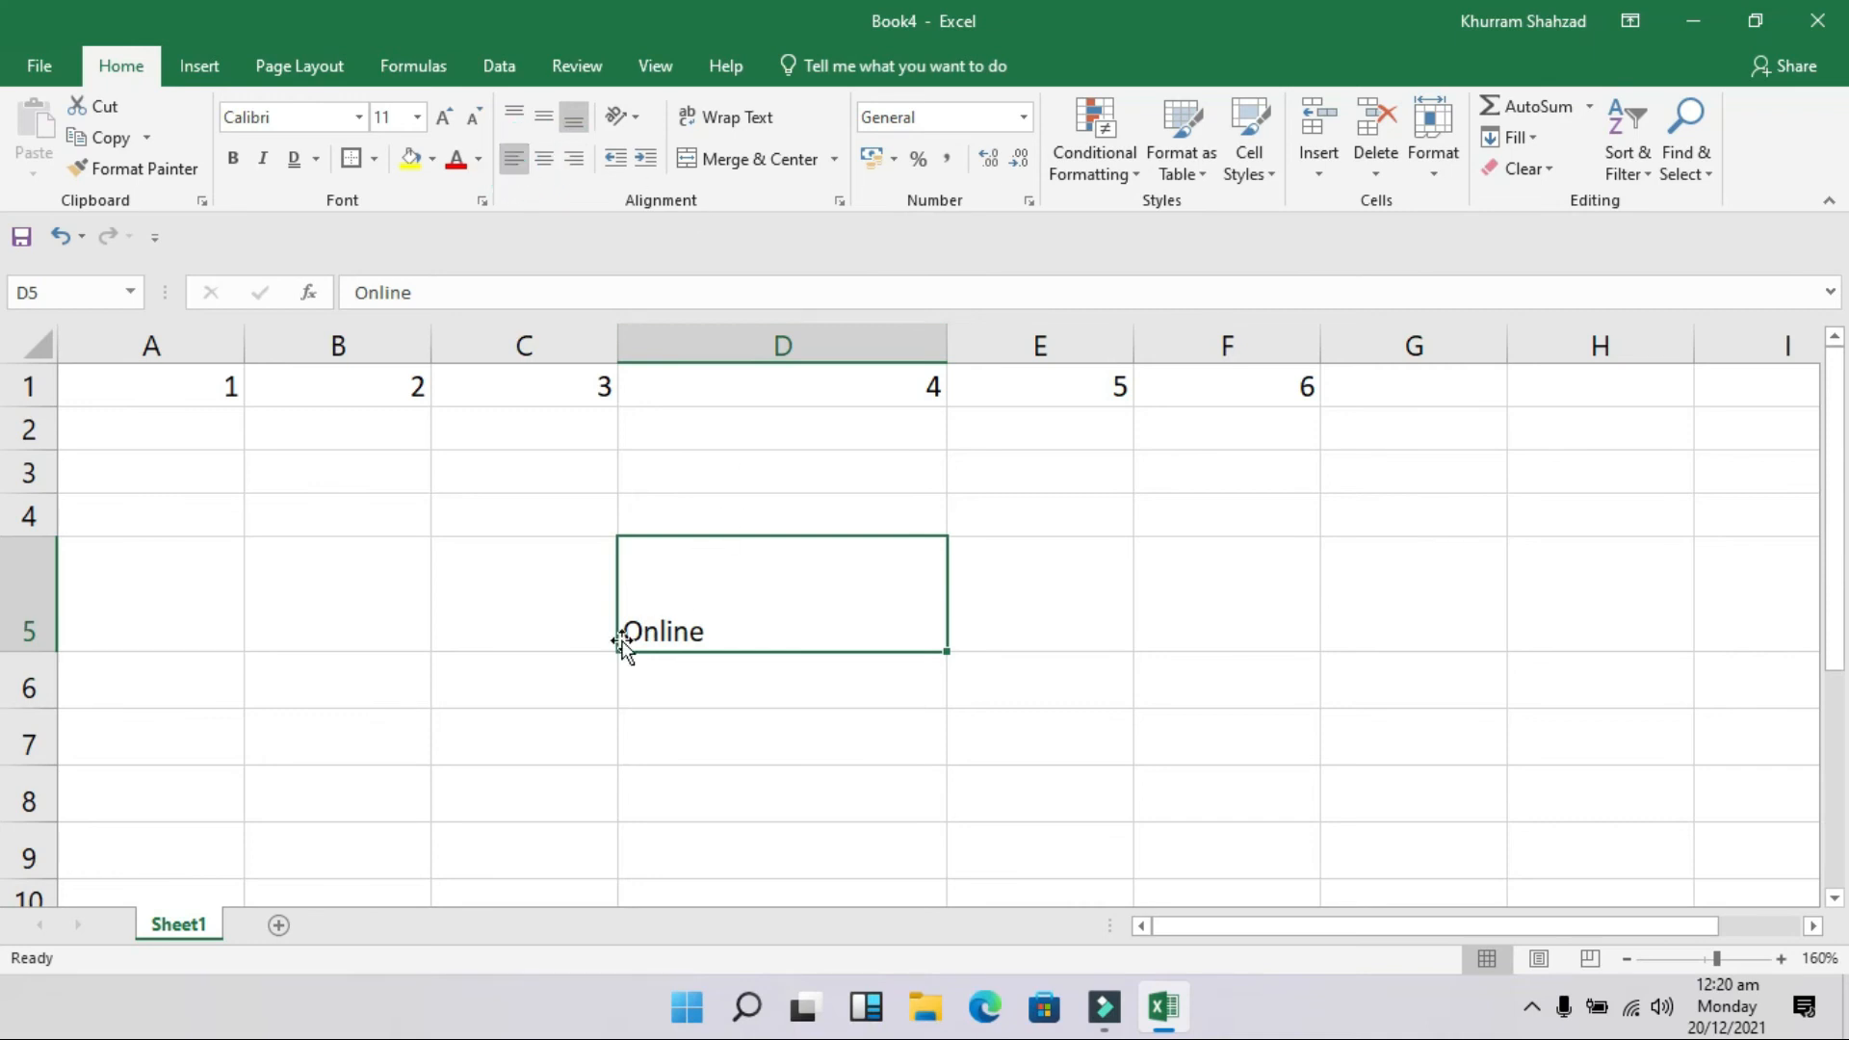
Try the vertical alignments on the text in cell D5: top, middle, and finally bottom
{"action": "left_click", "coordinate": [516, 115]}
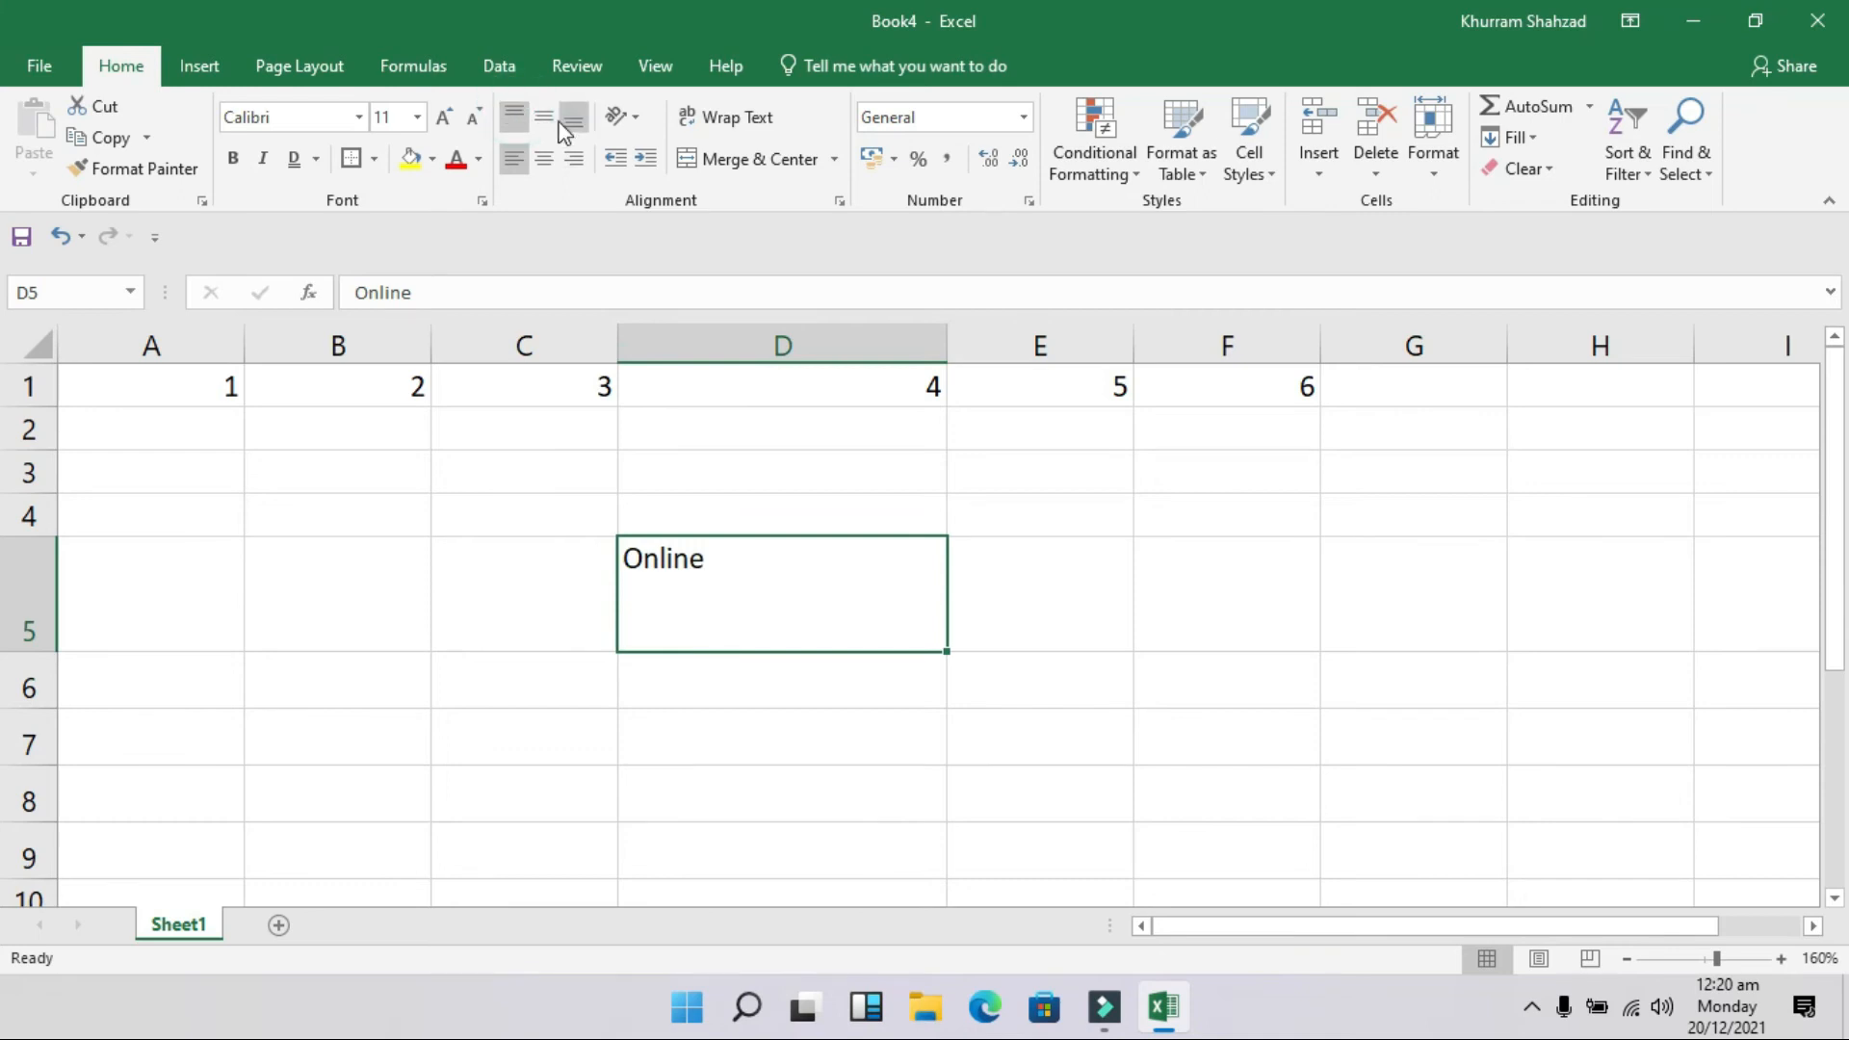
{"action": "left_click", "coordinate": [544, 118]}
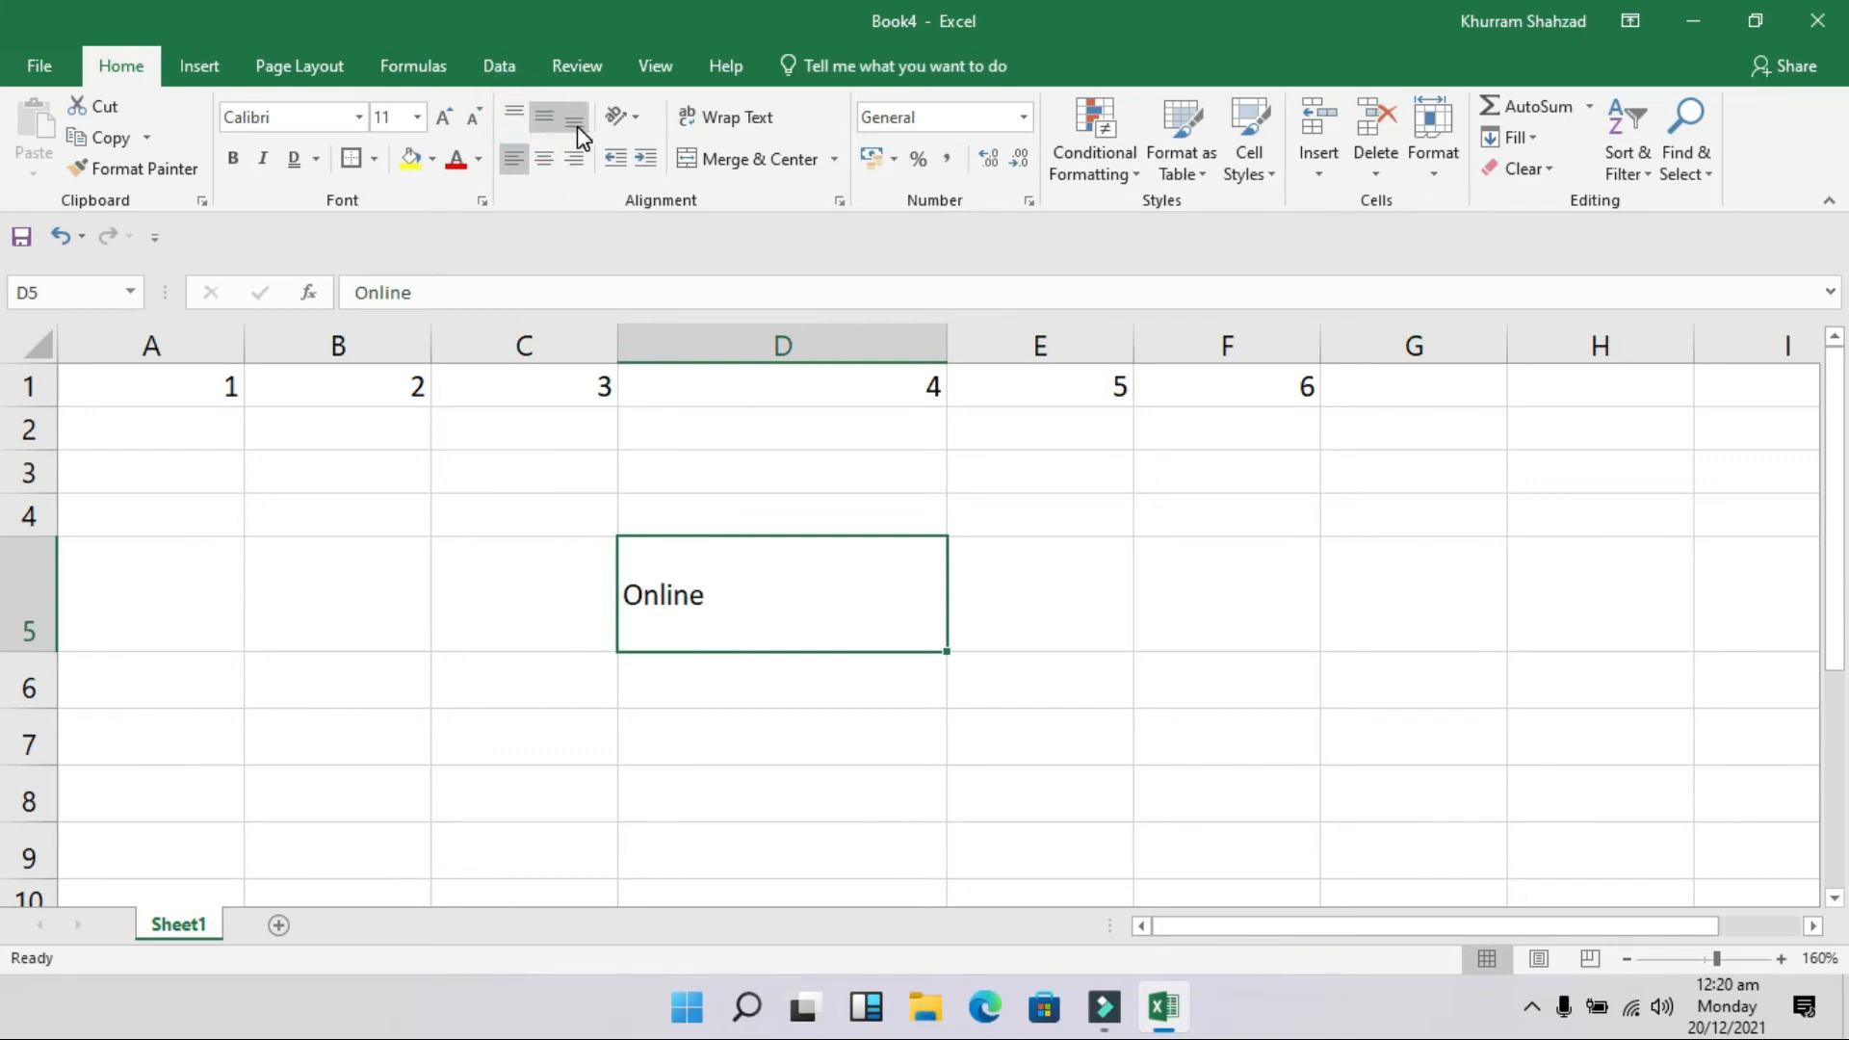
{"action": "left_click", "coordinate": [577, 122]}
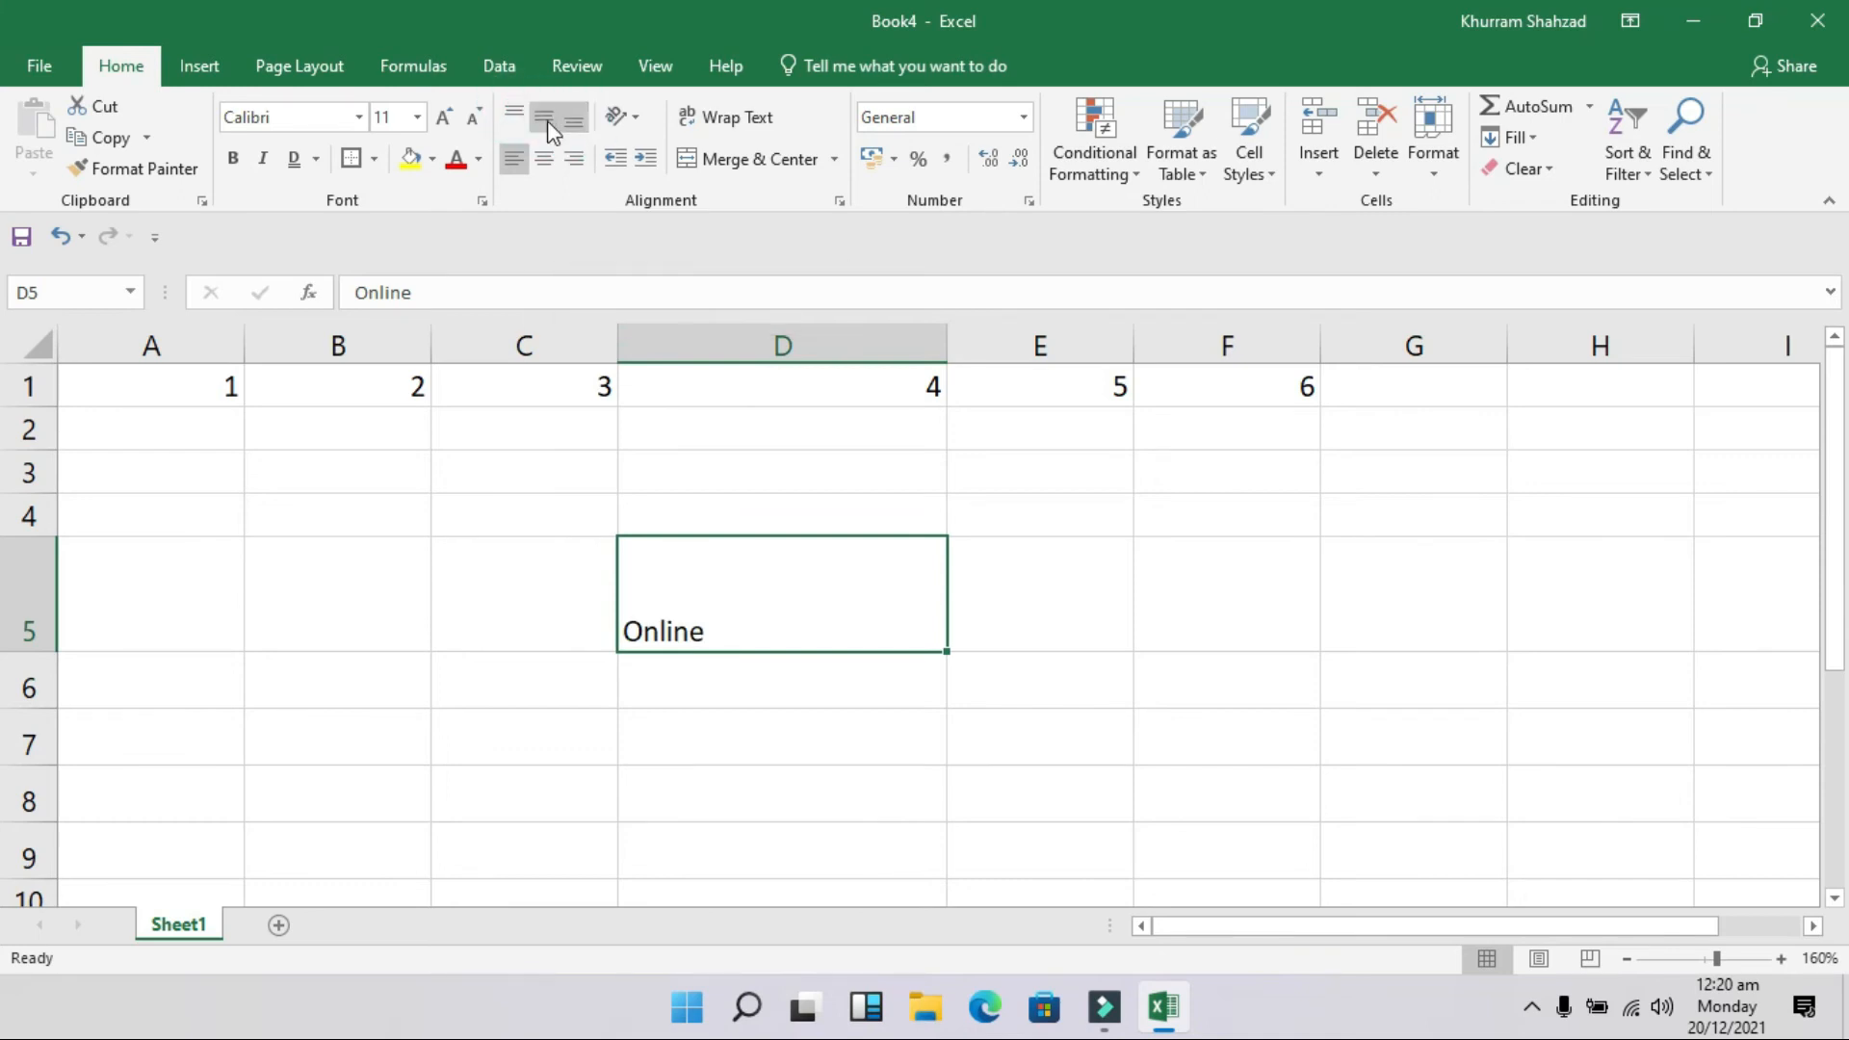
Center the text in cell D5 both vertically and horizontally
{"action": "left_click", "coordinate": [545, 119]}
{"action": "left_click", "coordinate": [549, 164]}
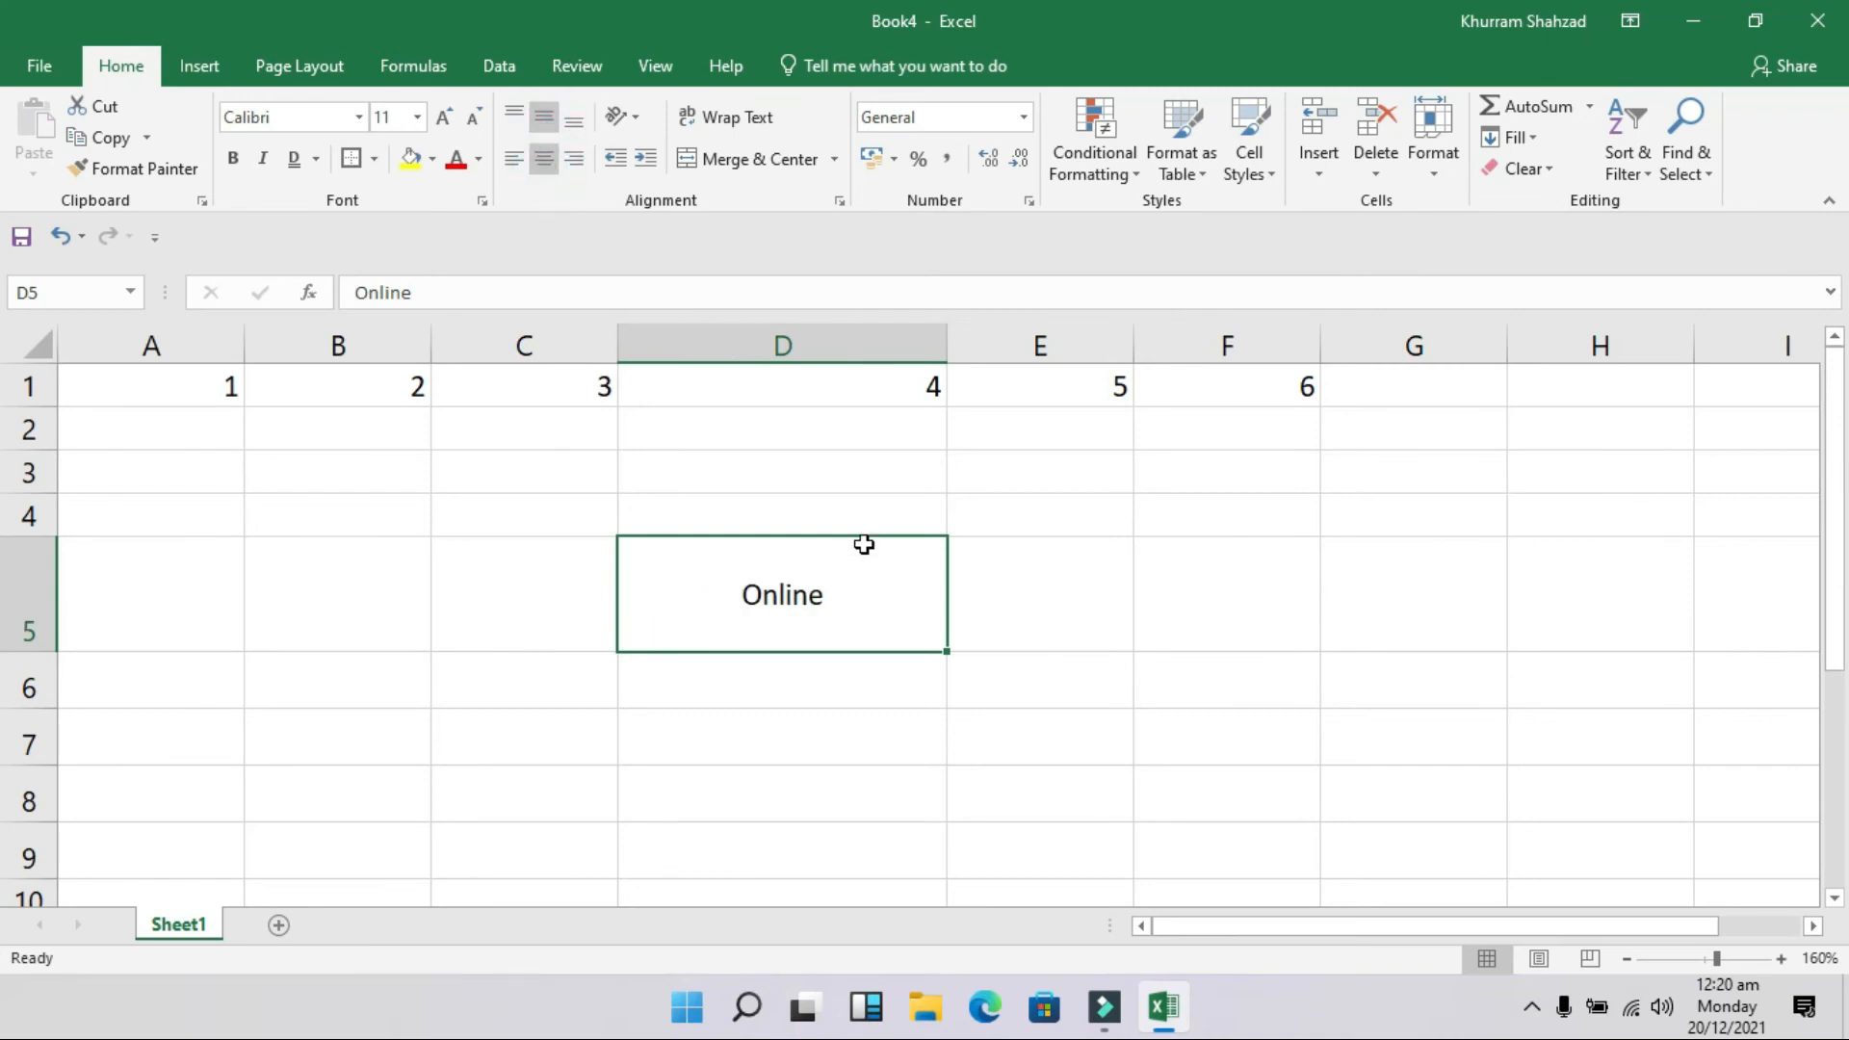
Align the text in cell D5 to the left and increase its indent by two levels
{"action": "left_click", "coordinate": [513, 159]}
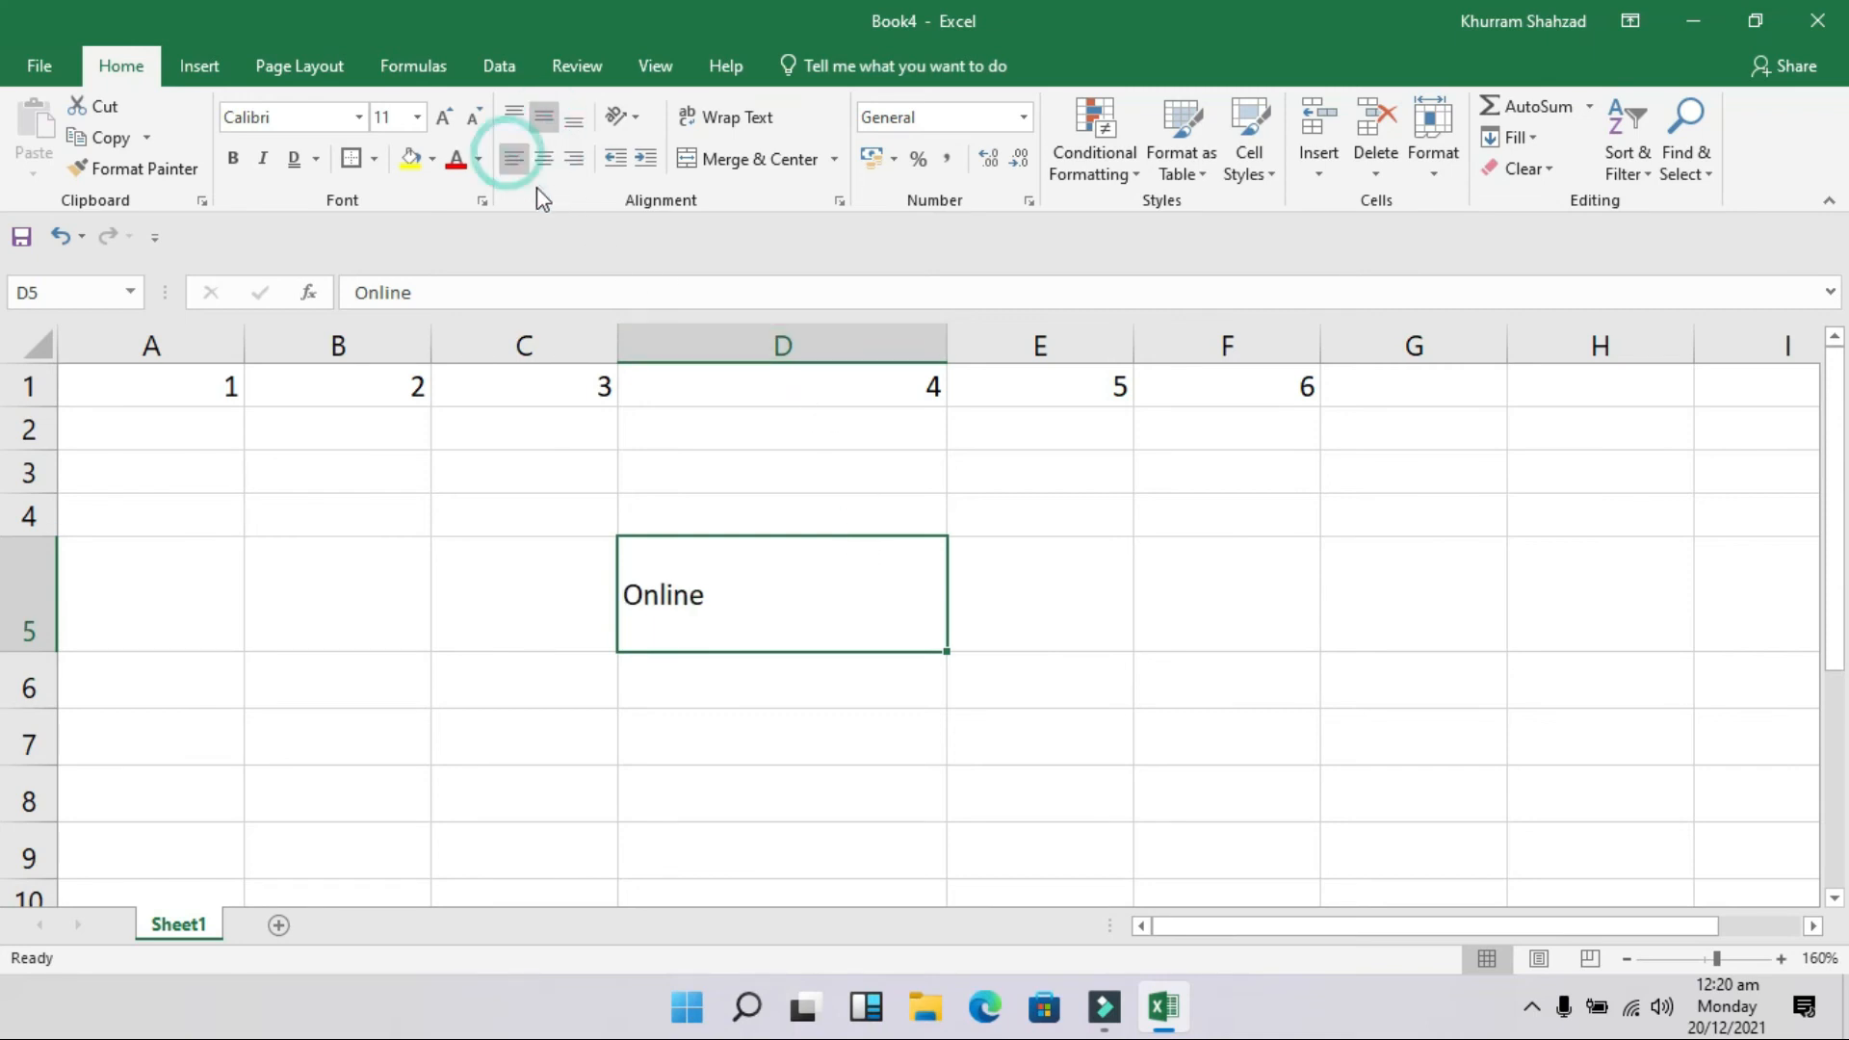
{"action": "left_click", "coordinate": [646, 165]}
{"action": "left_click", "coordinate": [646, 167]}
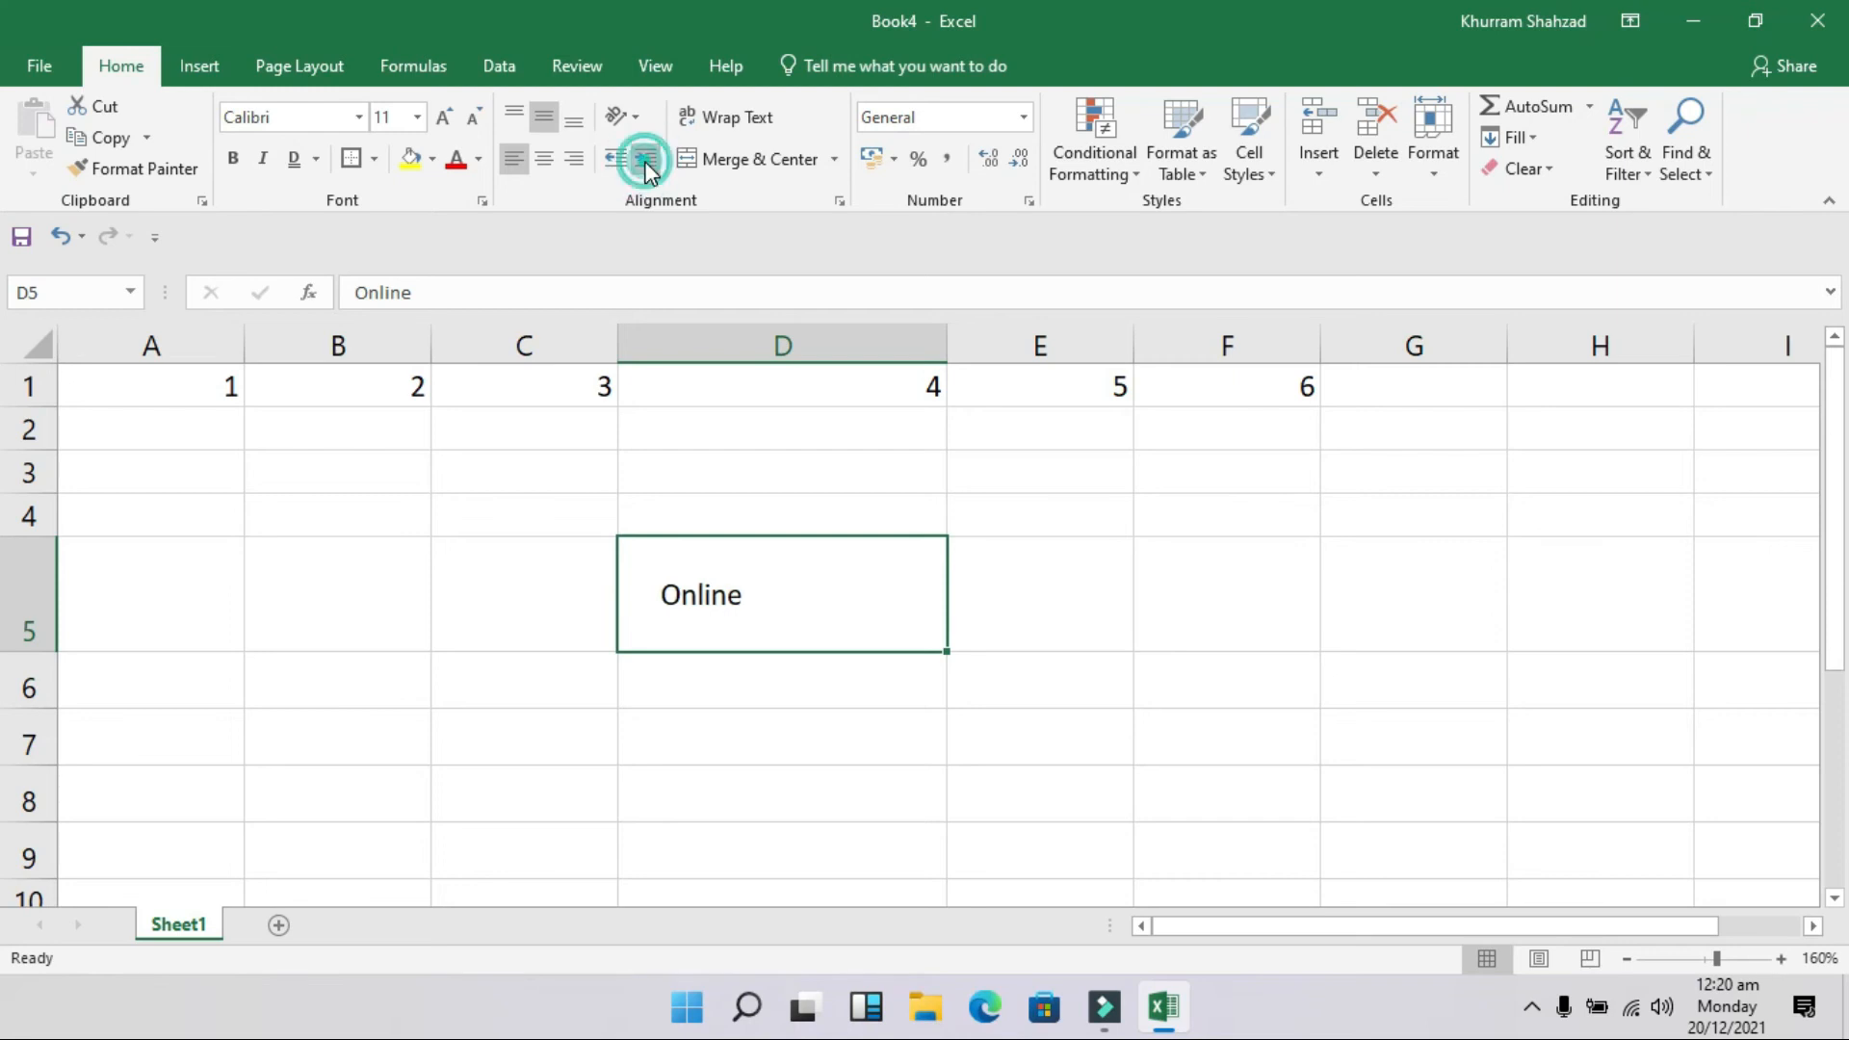
Increase the indent of the text in cell D5 by six more levels
{"action": "left_click", "coordinate": [645, 160]}
{"action": "left_click", "coordinate": [646, 160]}
{"action": "left_click", "coordinate": [645, 160]}
{"action": "left_click", "coordinate": [645, 160]}
{"action": "left_click", "coordinate": [645, 160]}
{"action": "left_click", "coordinate": [645, 160]}
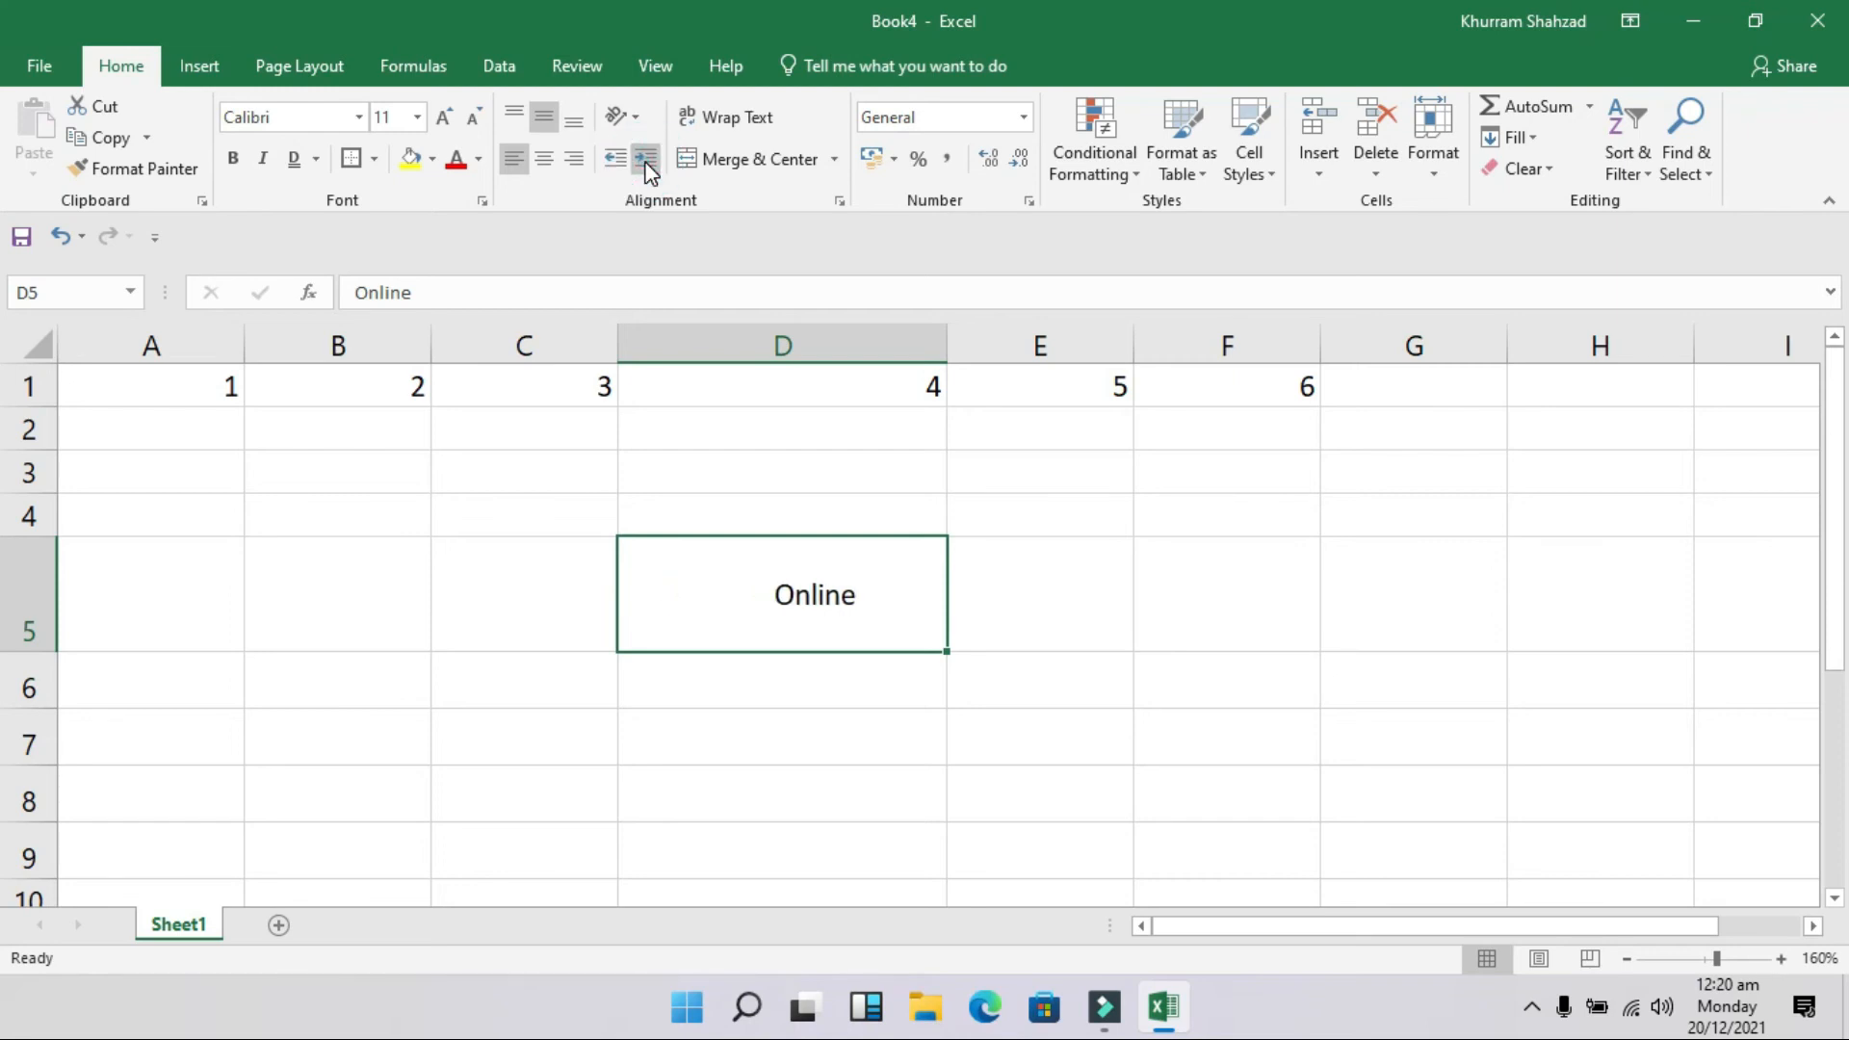
Decrease the indent of the text in cell D5 by eight levels, back to the cell's left edge
{"action": "left_click", "coordinate": [615, 166]}
{"action": "left_click", "coordinate": [615, 166]}
{"action": "left_click", "coordinate": [616, 166]}
{"action": "left_click", "coordinate": [616, 165]}
{"action": "left_click", "coordinate": [616, 165]}
{"action": "left_click", "coordinate": [615, 166]}
{"action": "left_click", "coordinate": [616, 166]}
{"action": "left_click", "coordinate": [615, 165]}
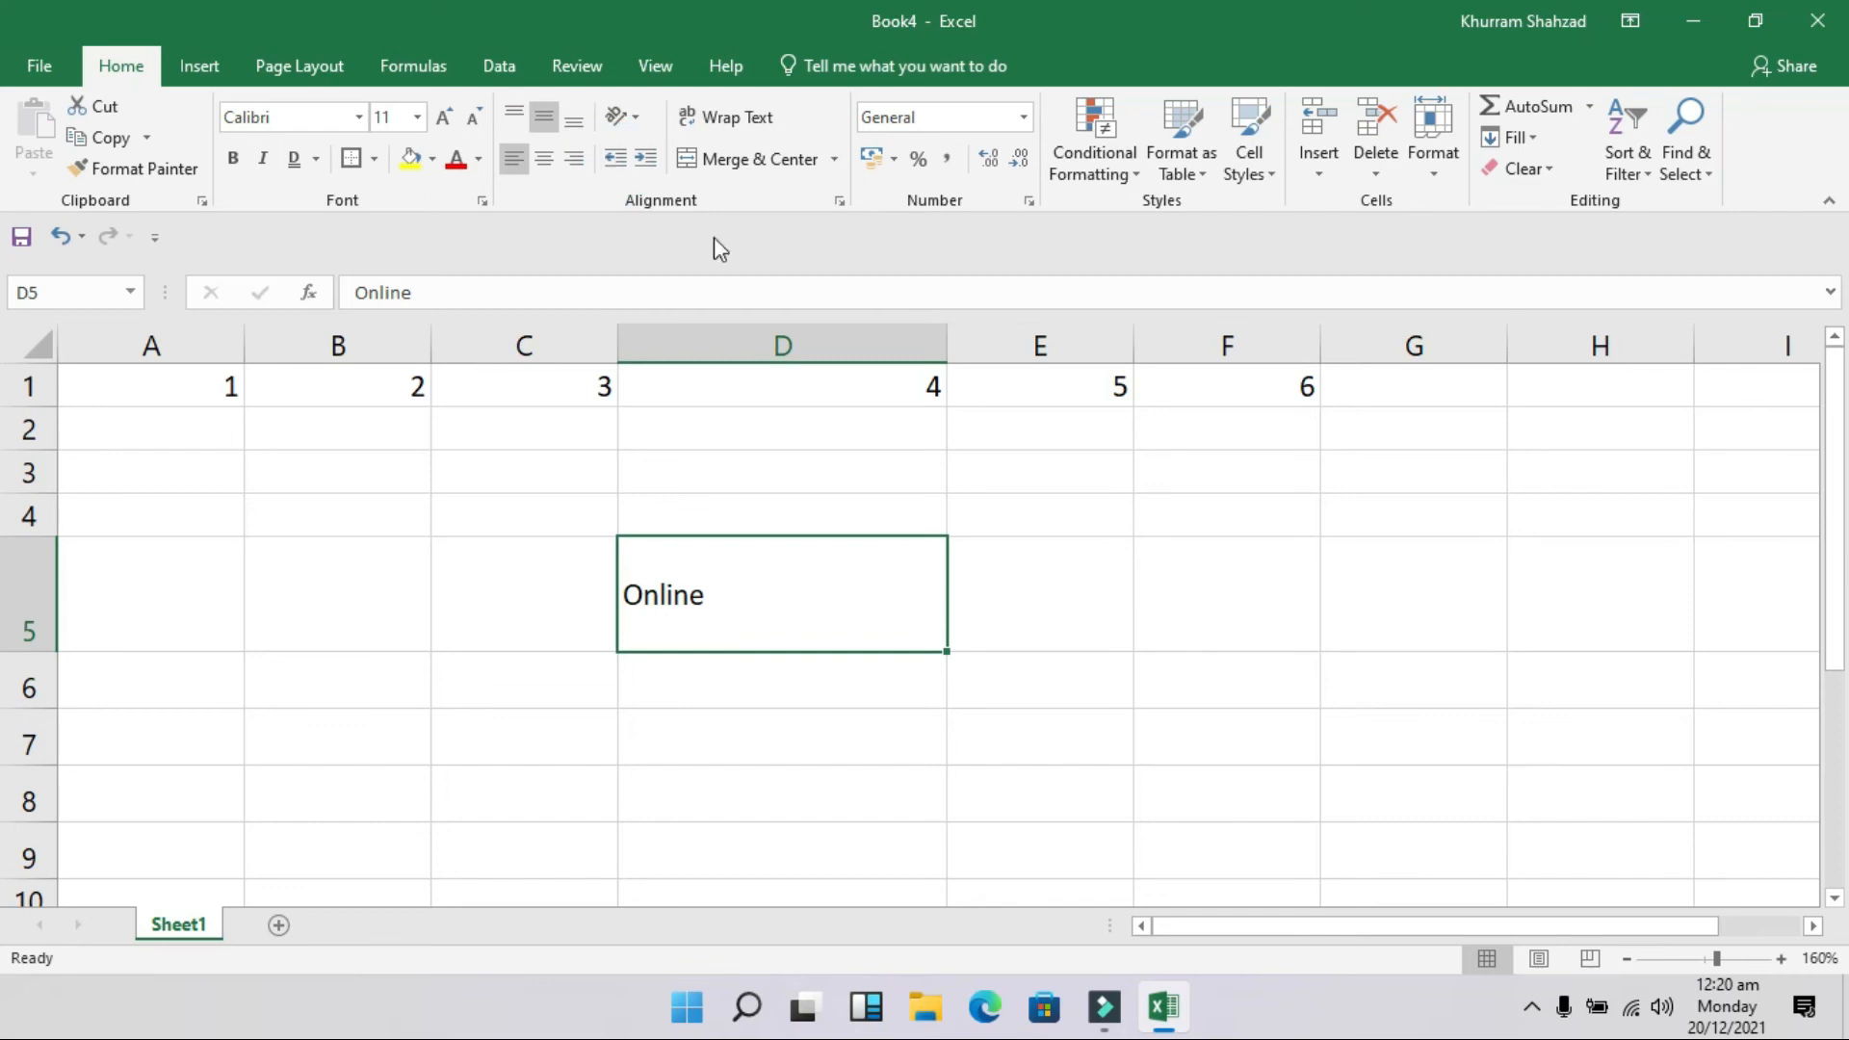
Try the Angle Counterclockwise and Angle Clockwise orientations on the text in cell D5, undoing each one
{"action": "left_click", "coordinate": [638, 117]}
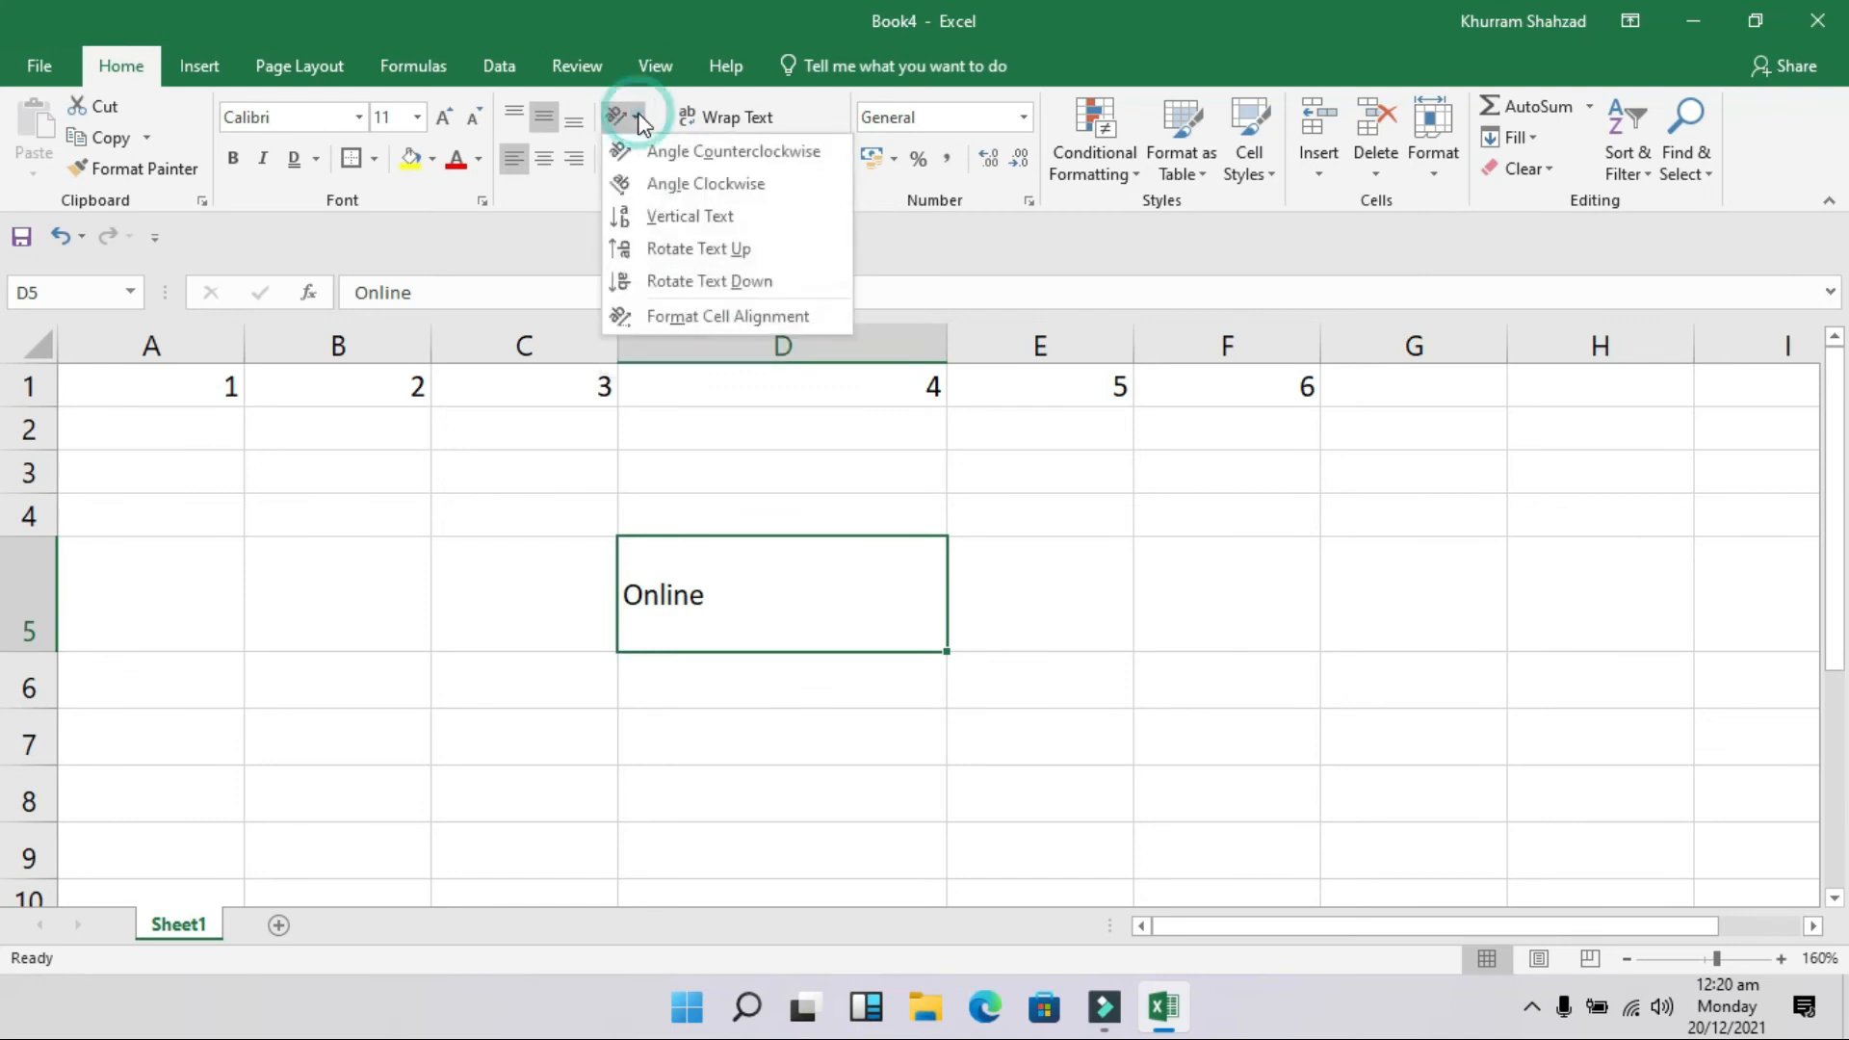
{"action": "left_click", "coordinate": [691, 150]}
{"action": "key", "text": "ctrl+z"}
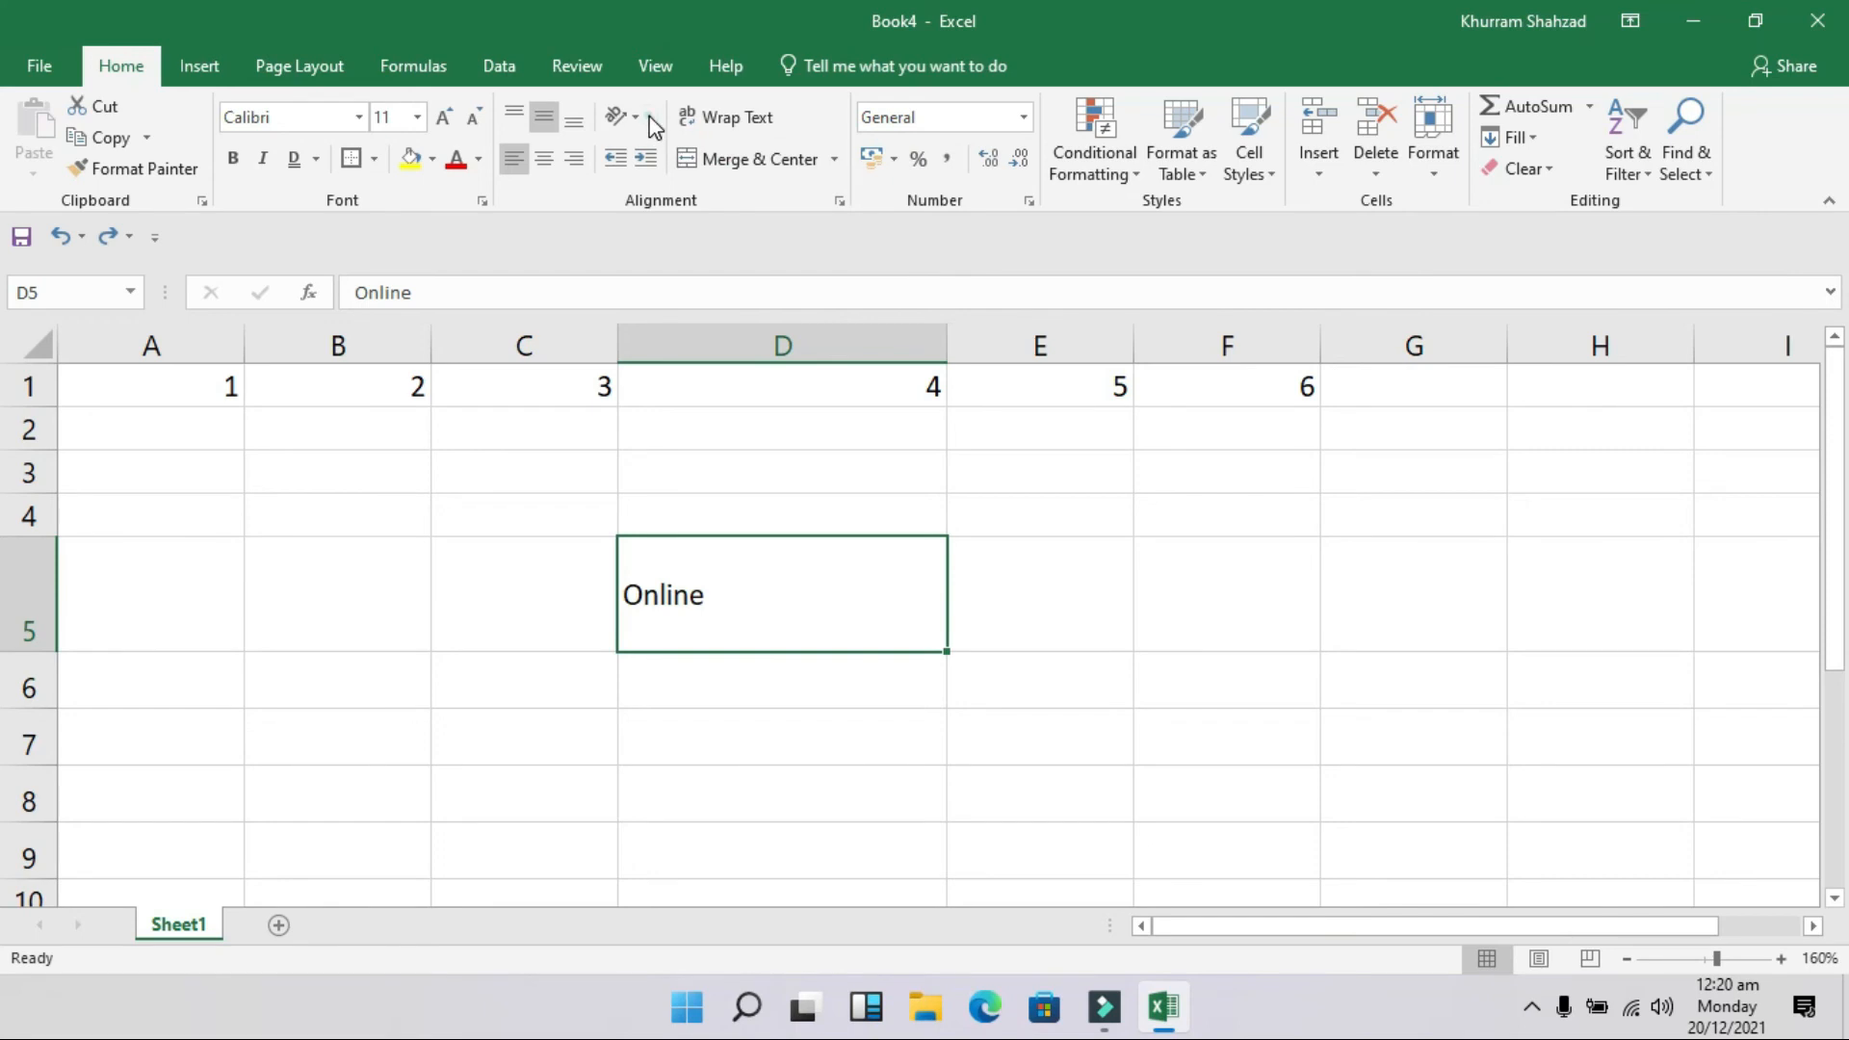
{"action": "left_click", "coordinate": [639, 118]}
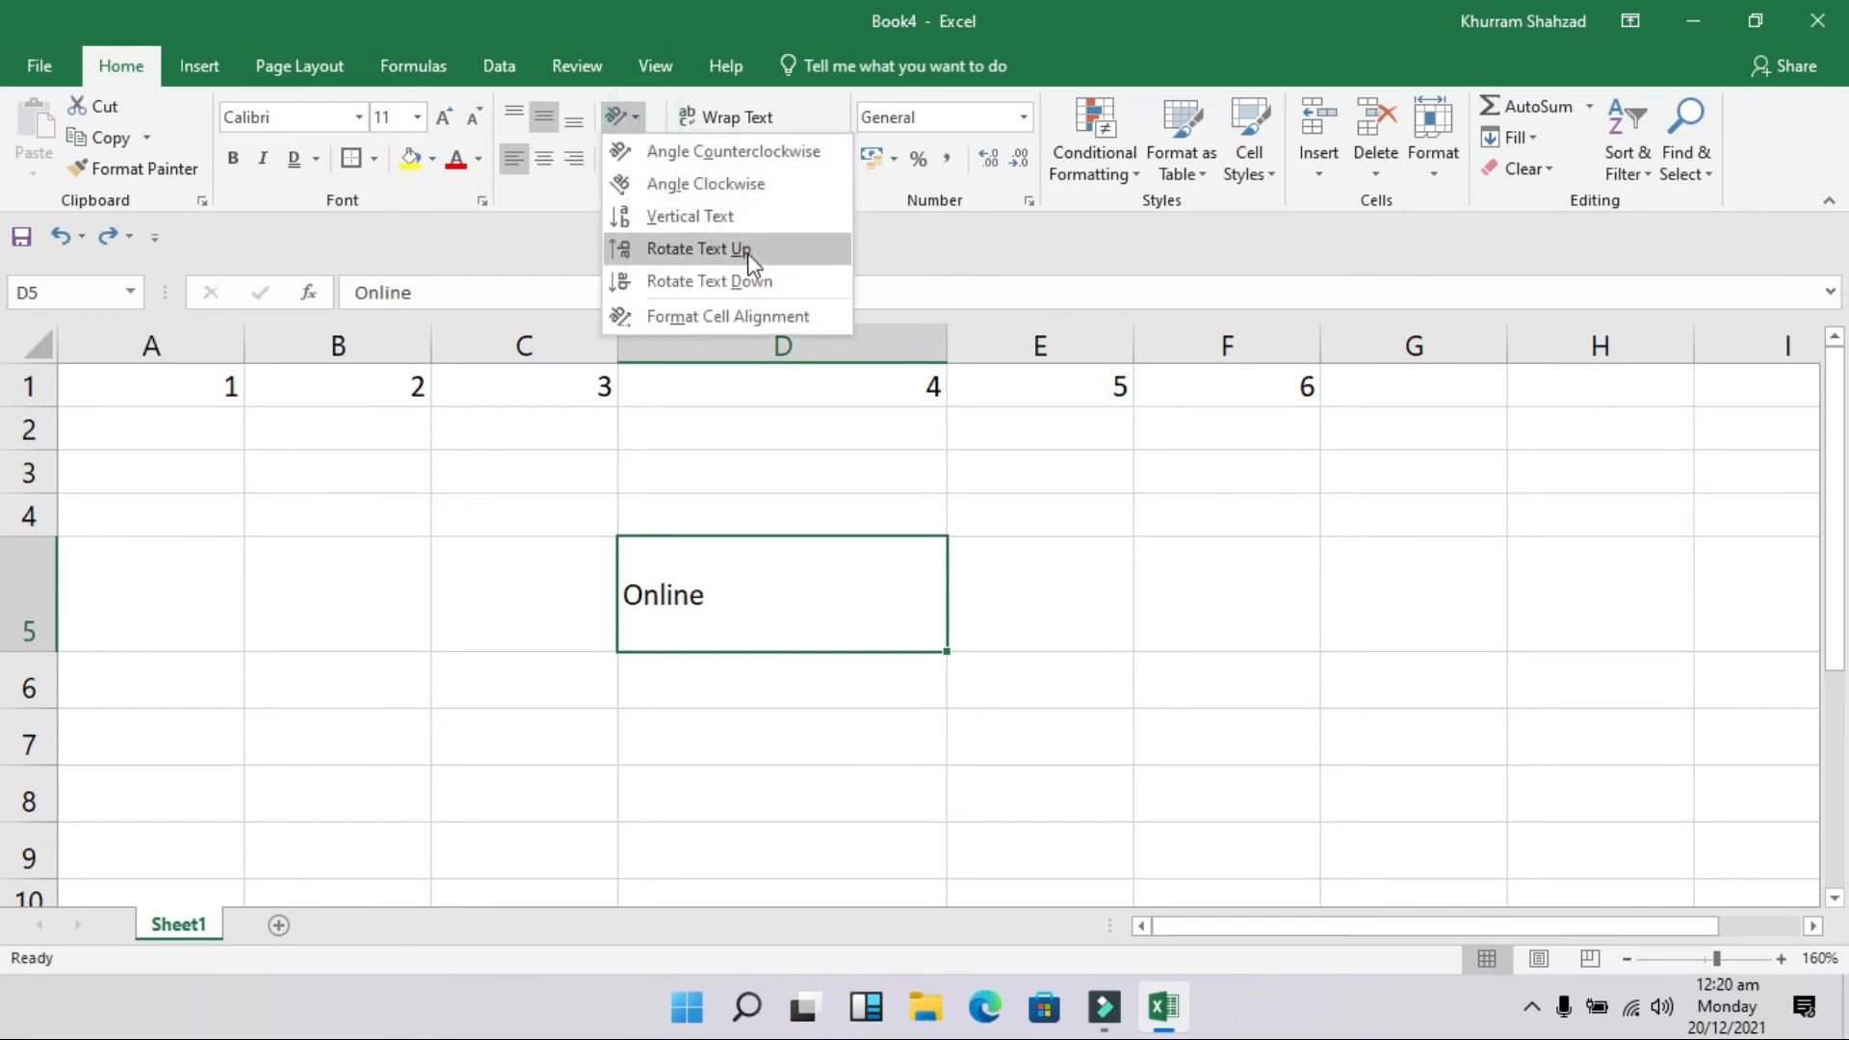
{"action": "left_click", "coordinate": [750, 183]}
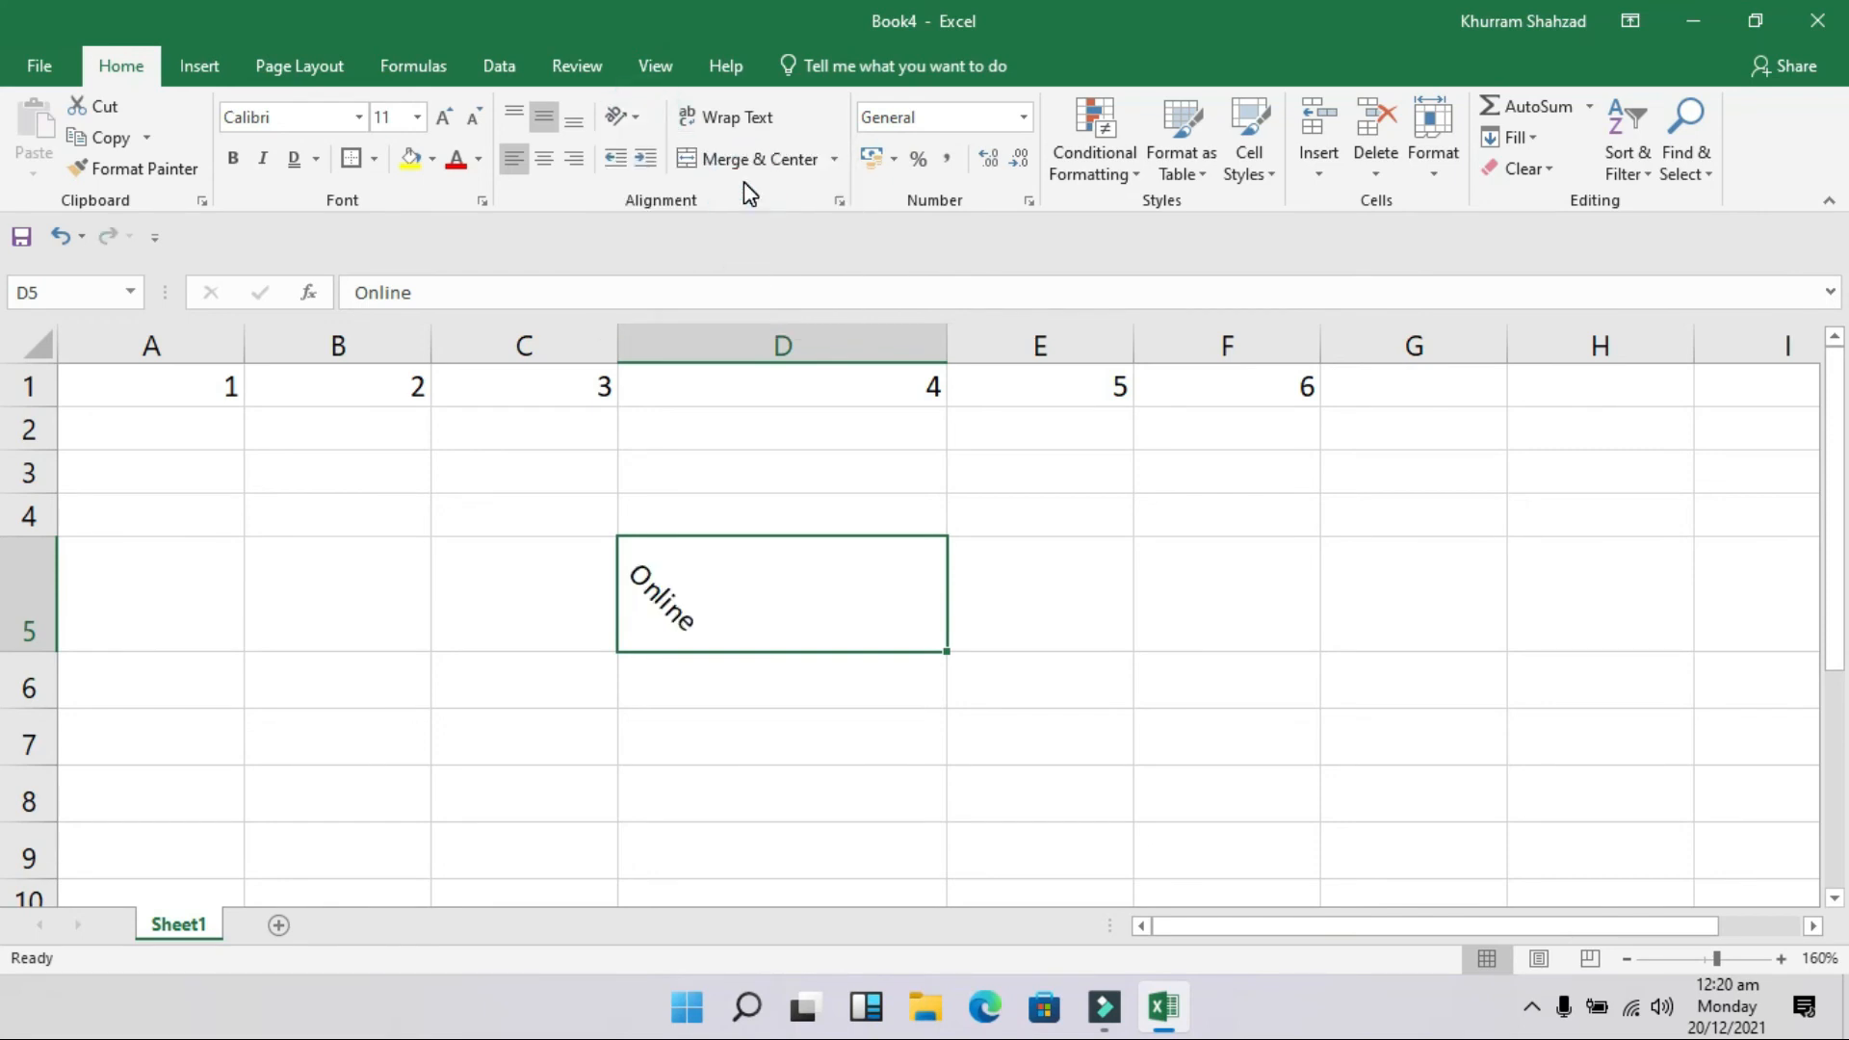
{"action": "key", "text": "ctrl+z"}
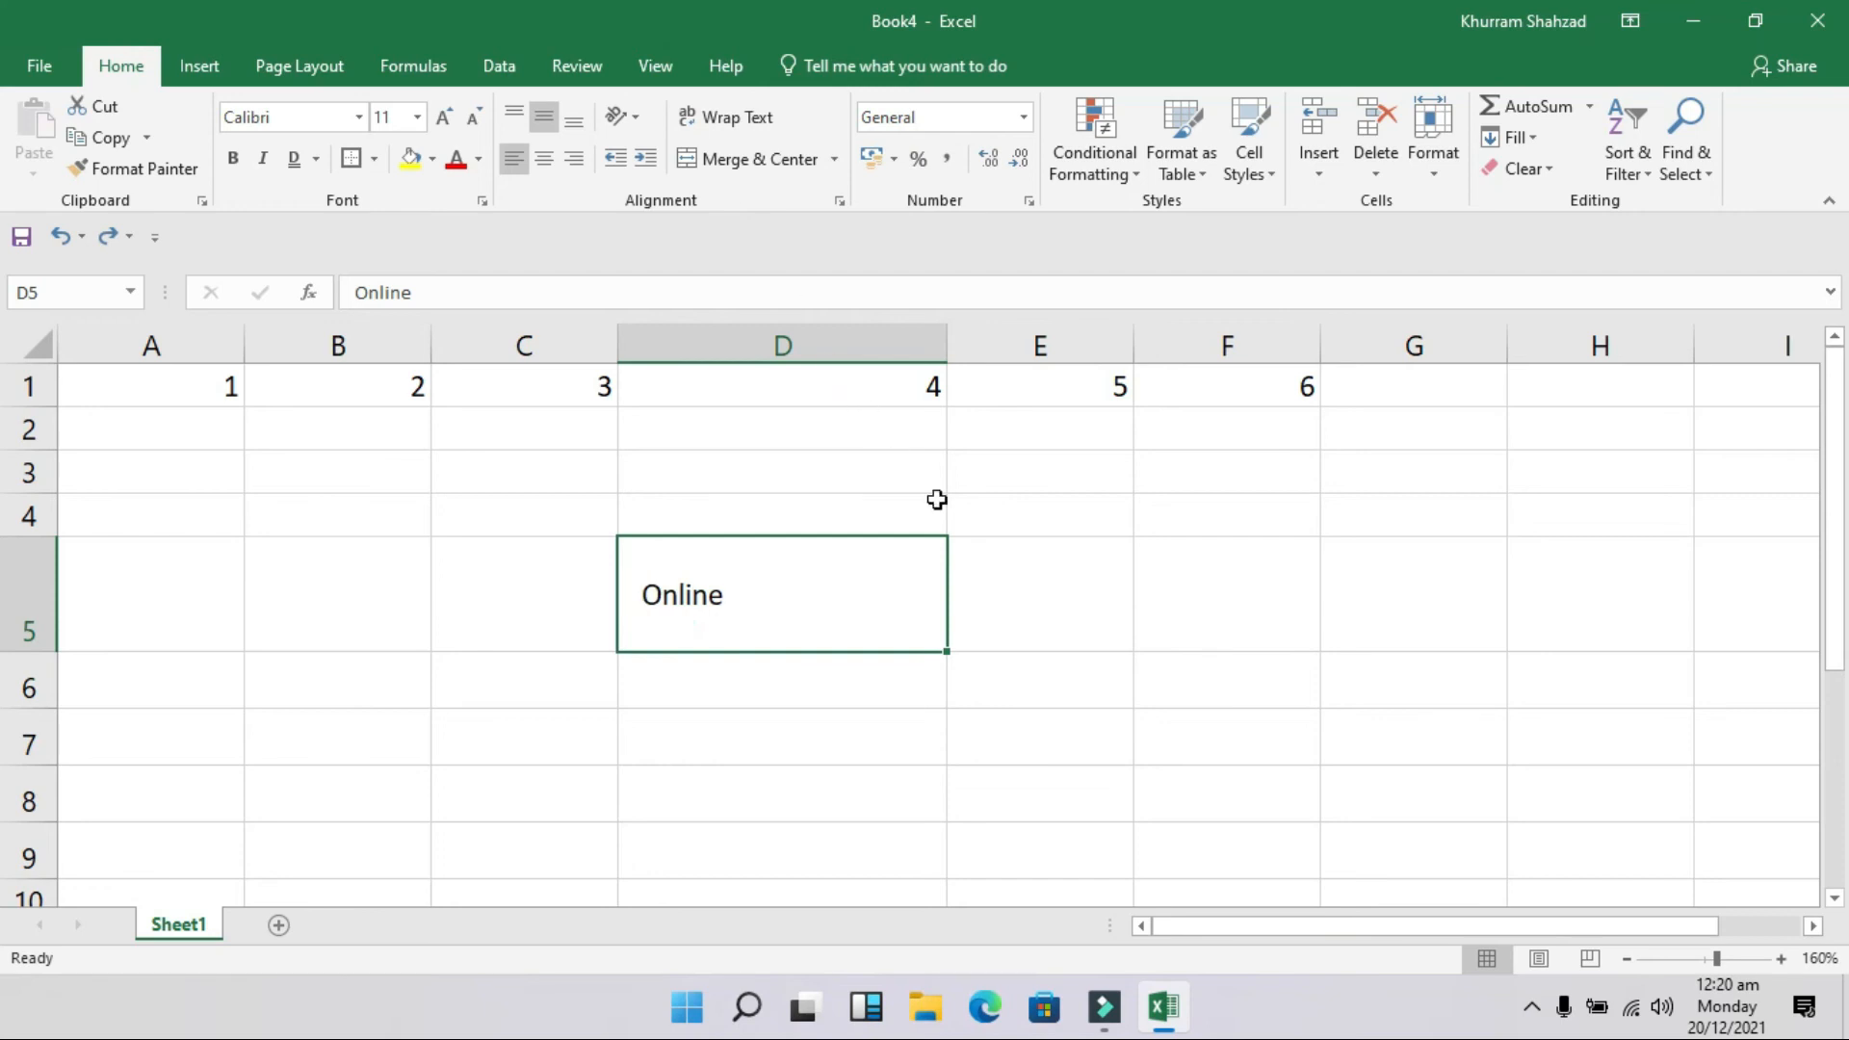
Enter the text "Online Computer Tutor" in cell C6
{"action": "left_click", "coordinate": [953, 643]}
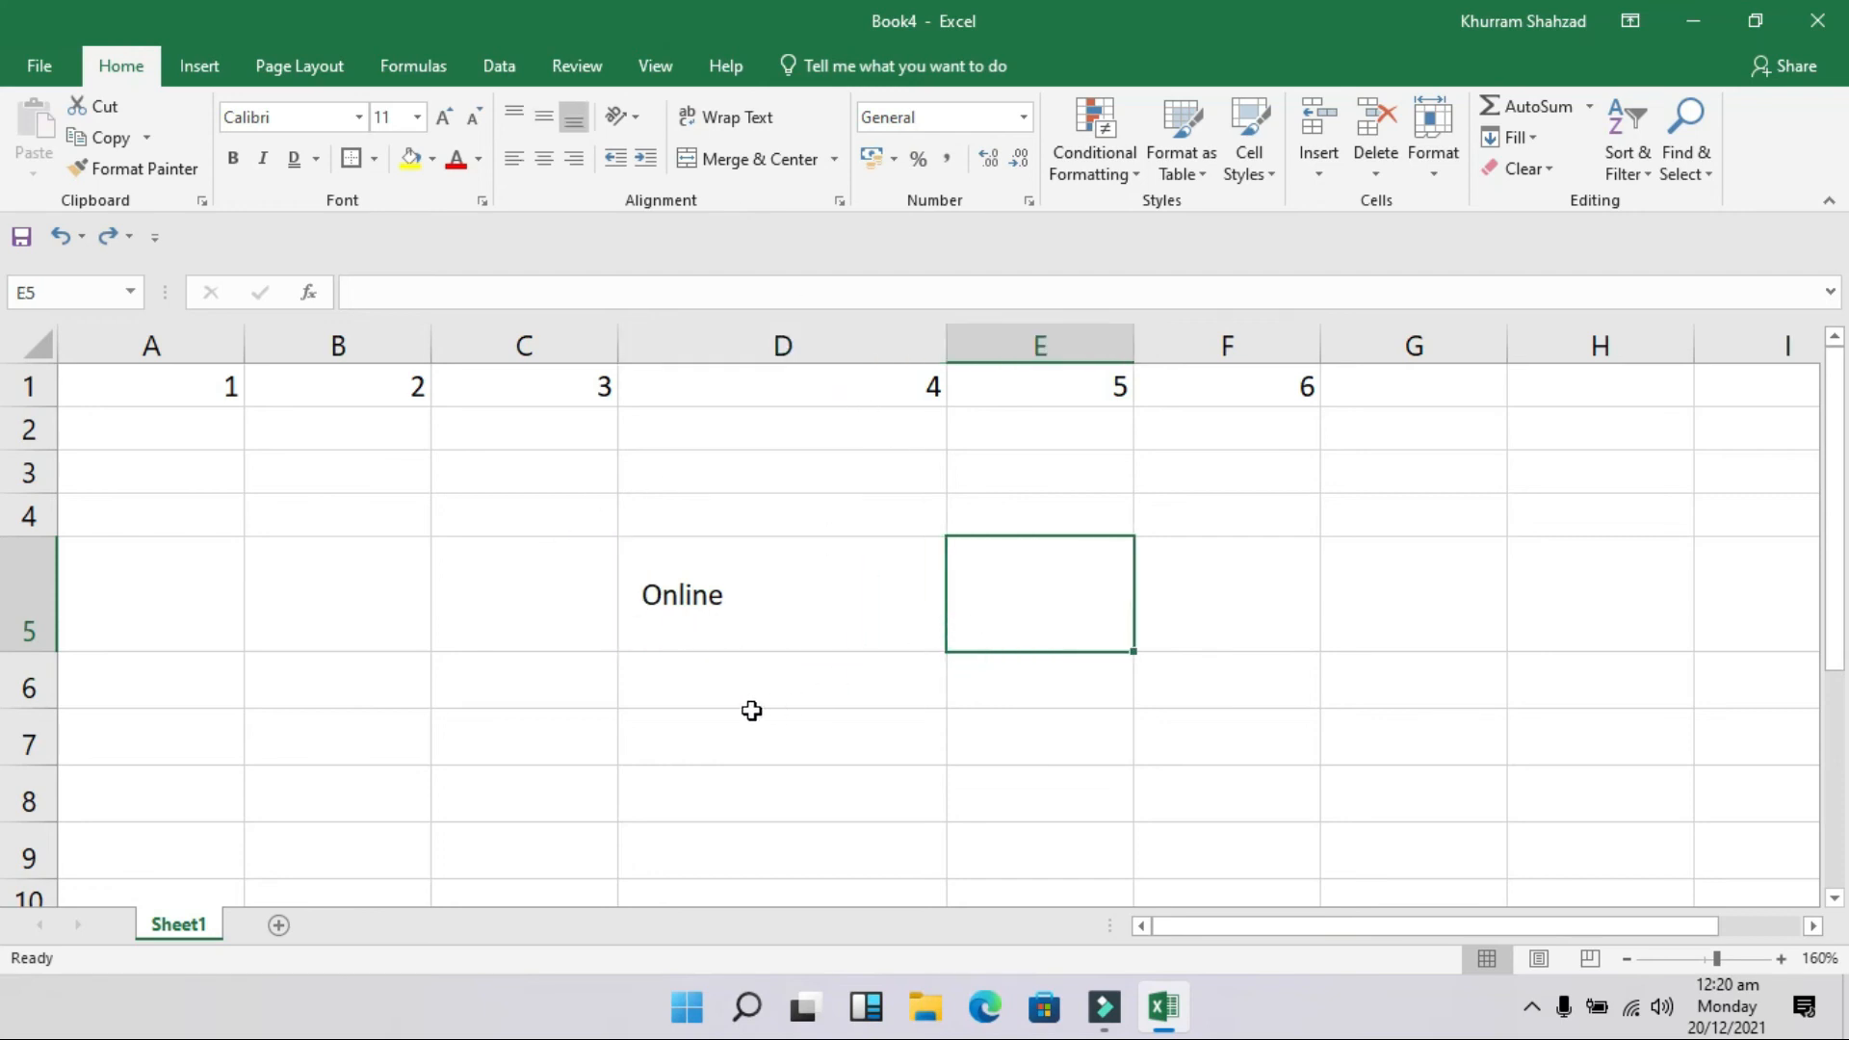
{"action": "left_click", "coordinate": [681, 685]}
{"action": "left_click", "coordinate": [513, 682]}
{"action": "type", "text": "O"}
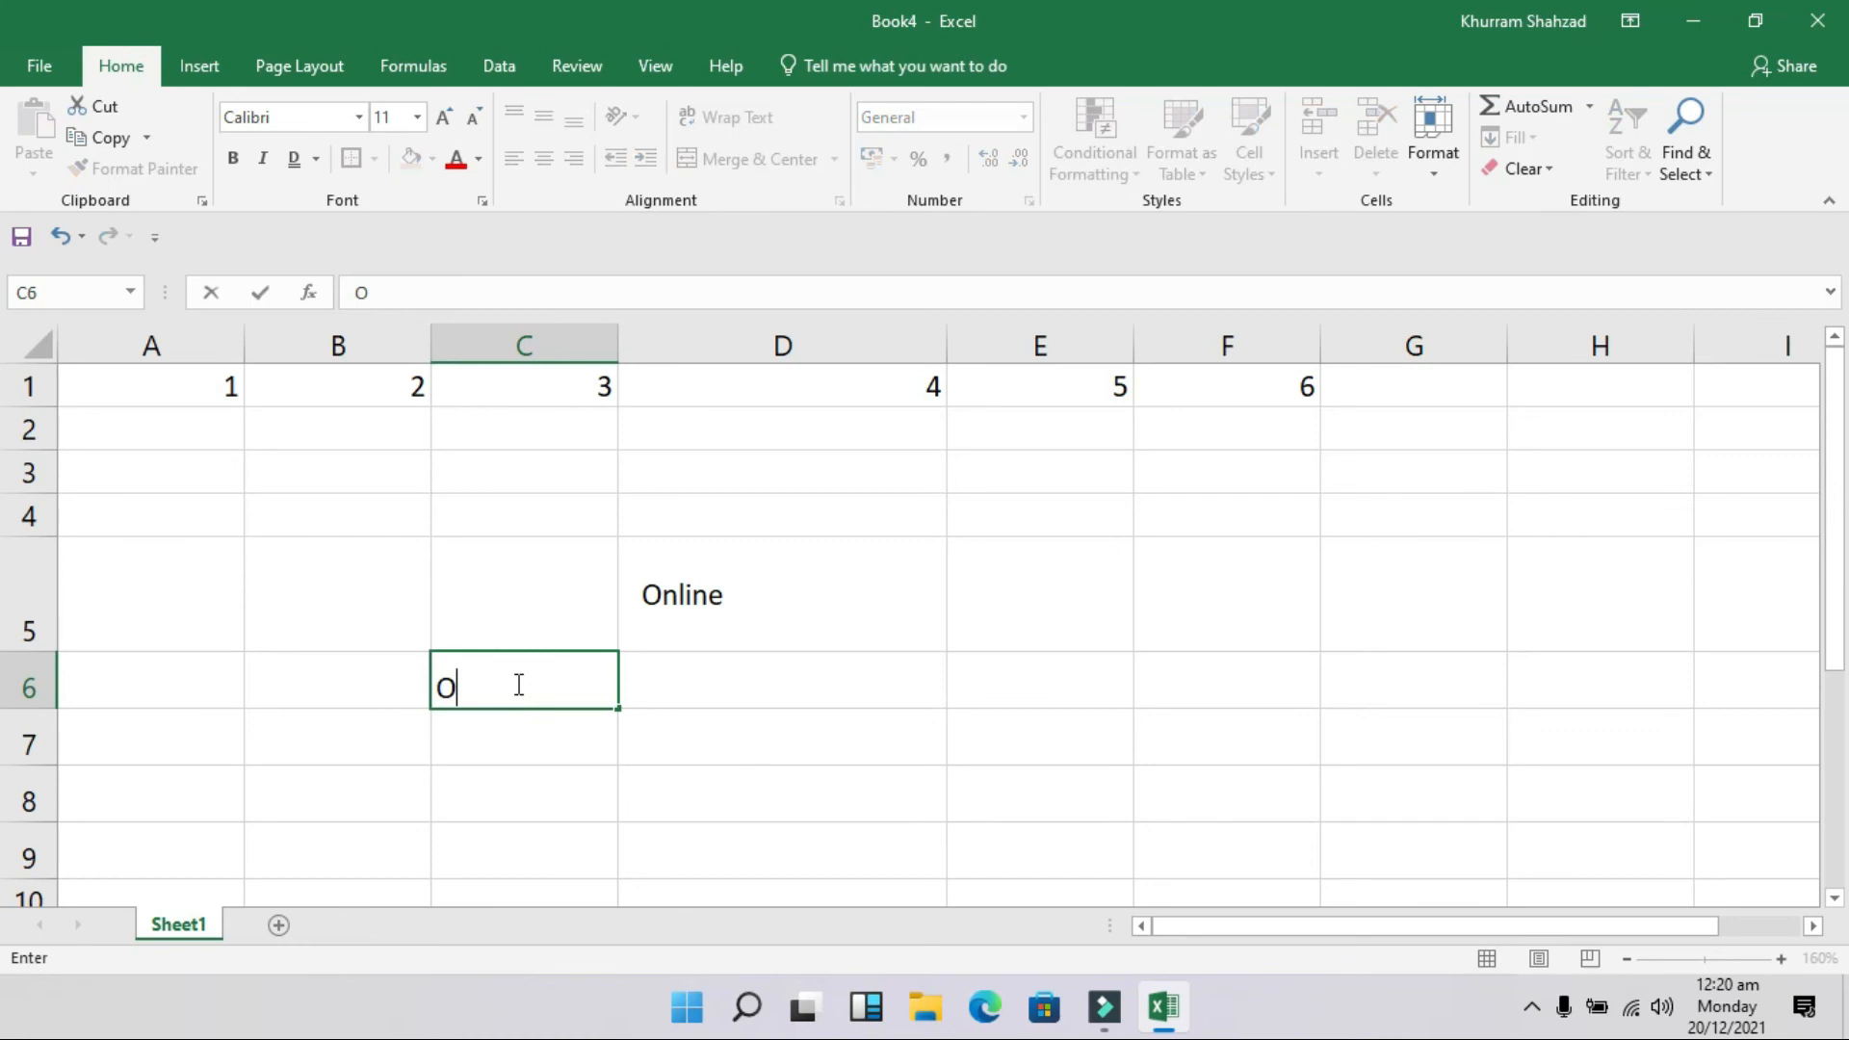
{"action": "type", "text": "nline COmputer Tutor"}
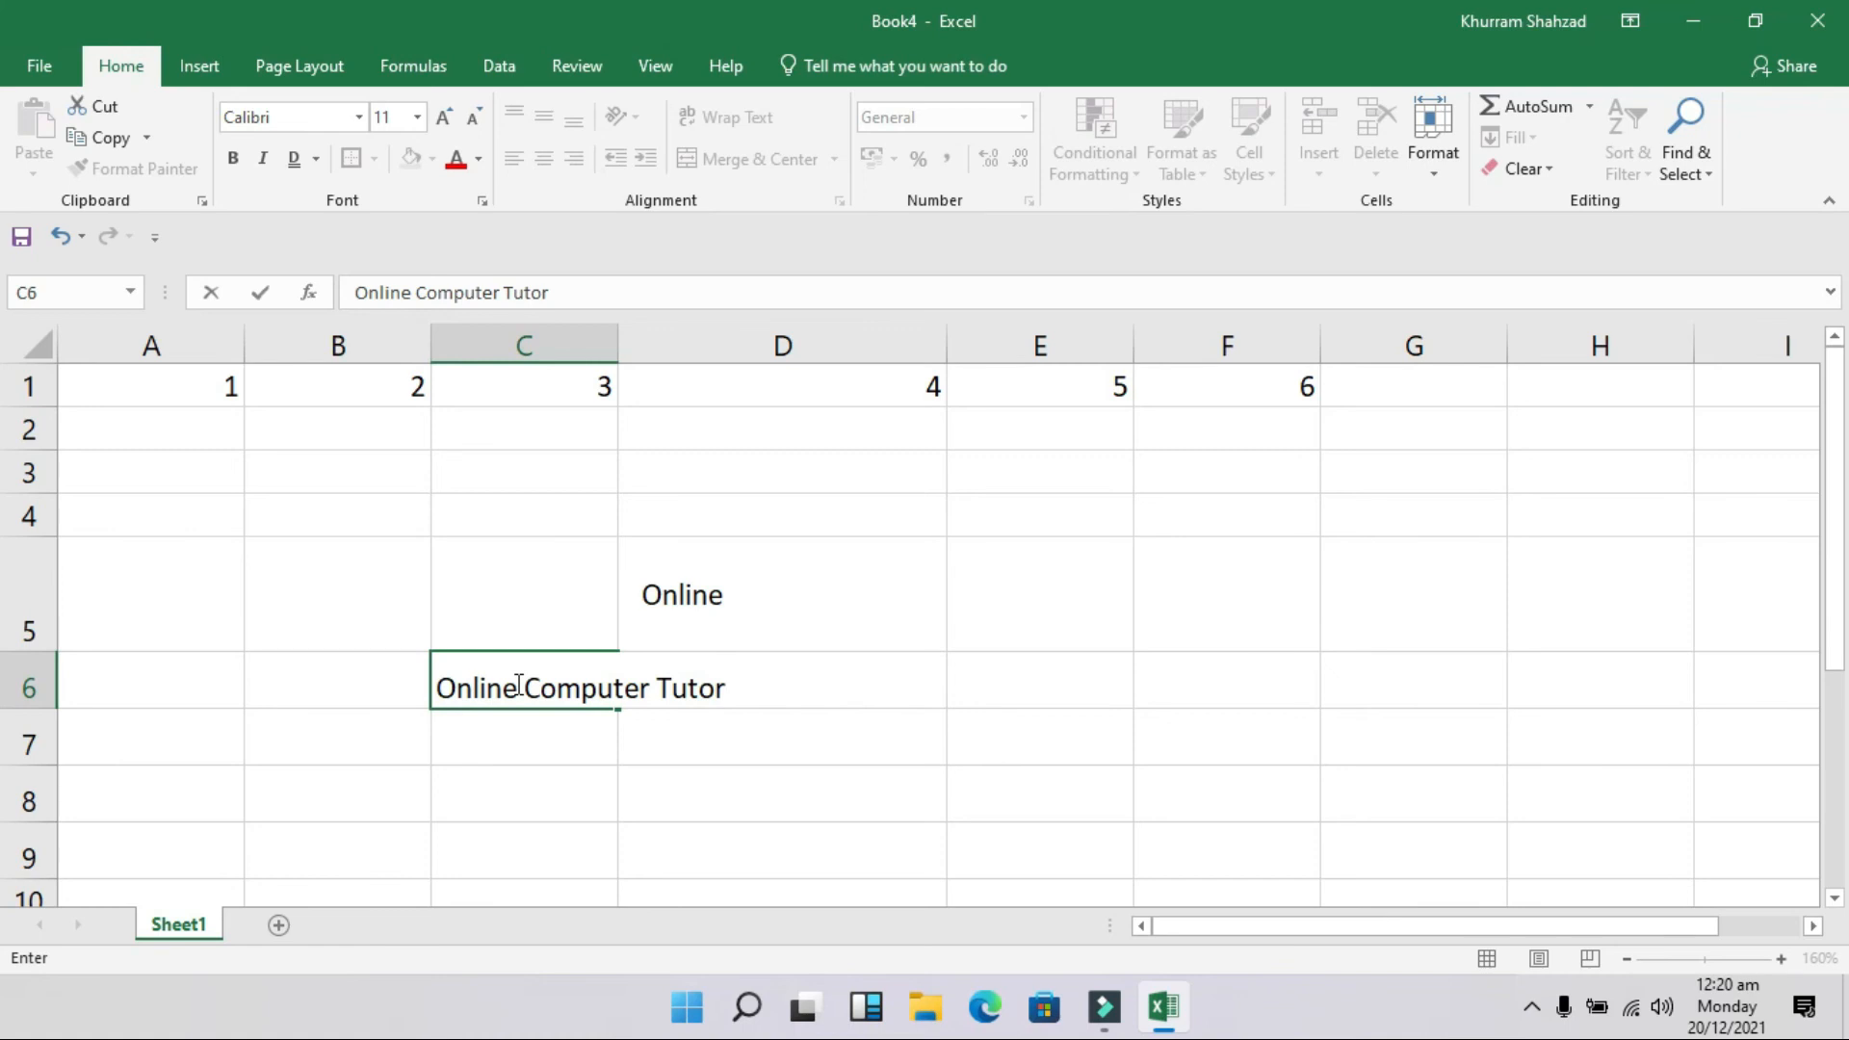
{"action": "key", "text": "Return"}
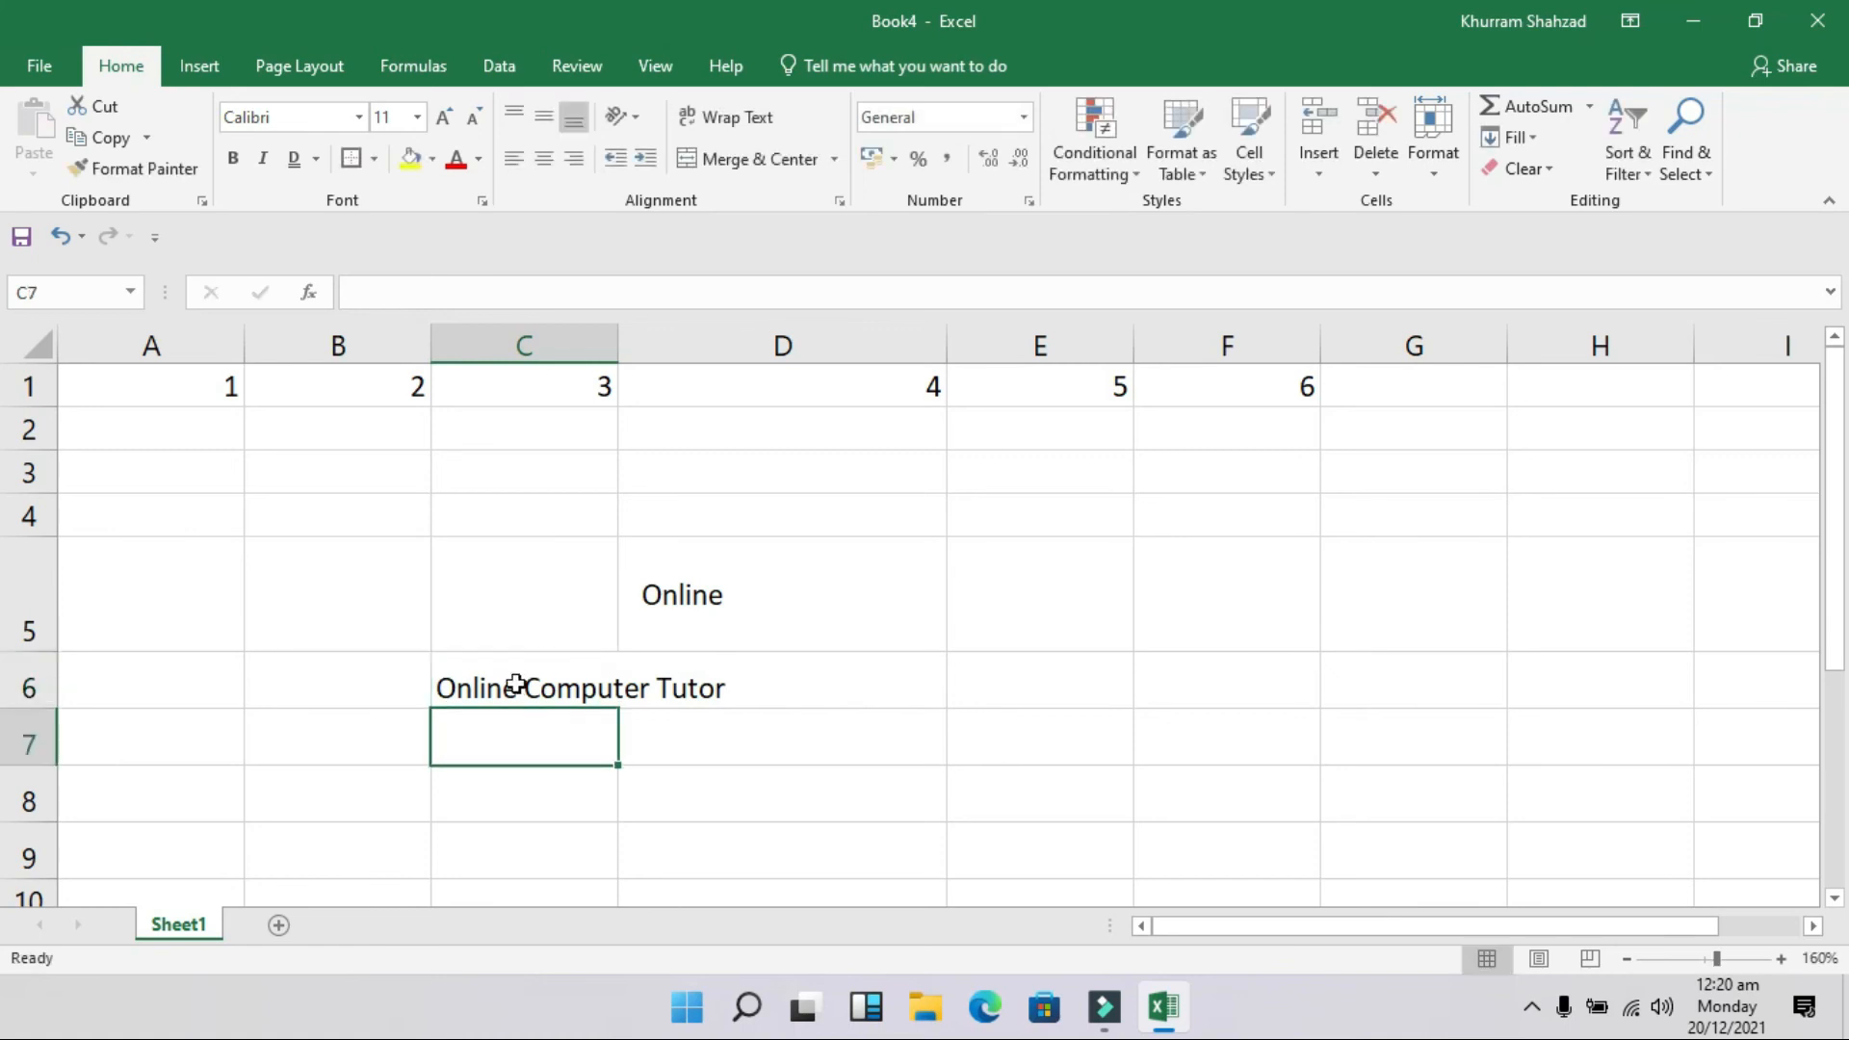
Make row 6 taller and column C slightly wider, keeping column C narrower than the text in cell C6
{"action": "left_click_drag", "start_coordinate": [617, 338], "coordinate": [604, 338]}
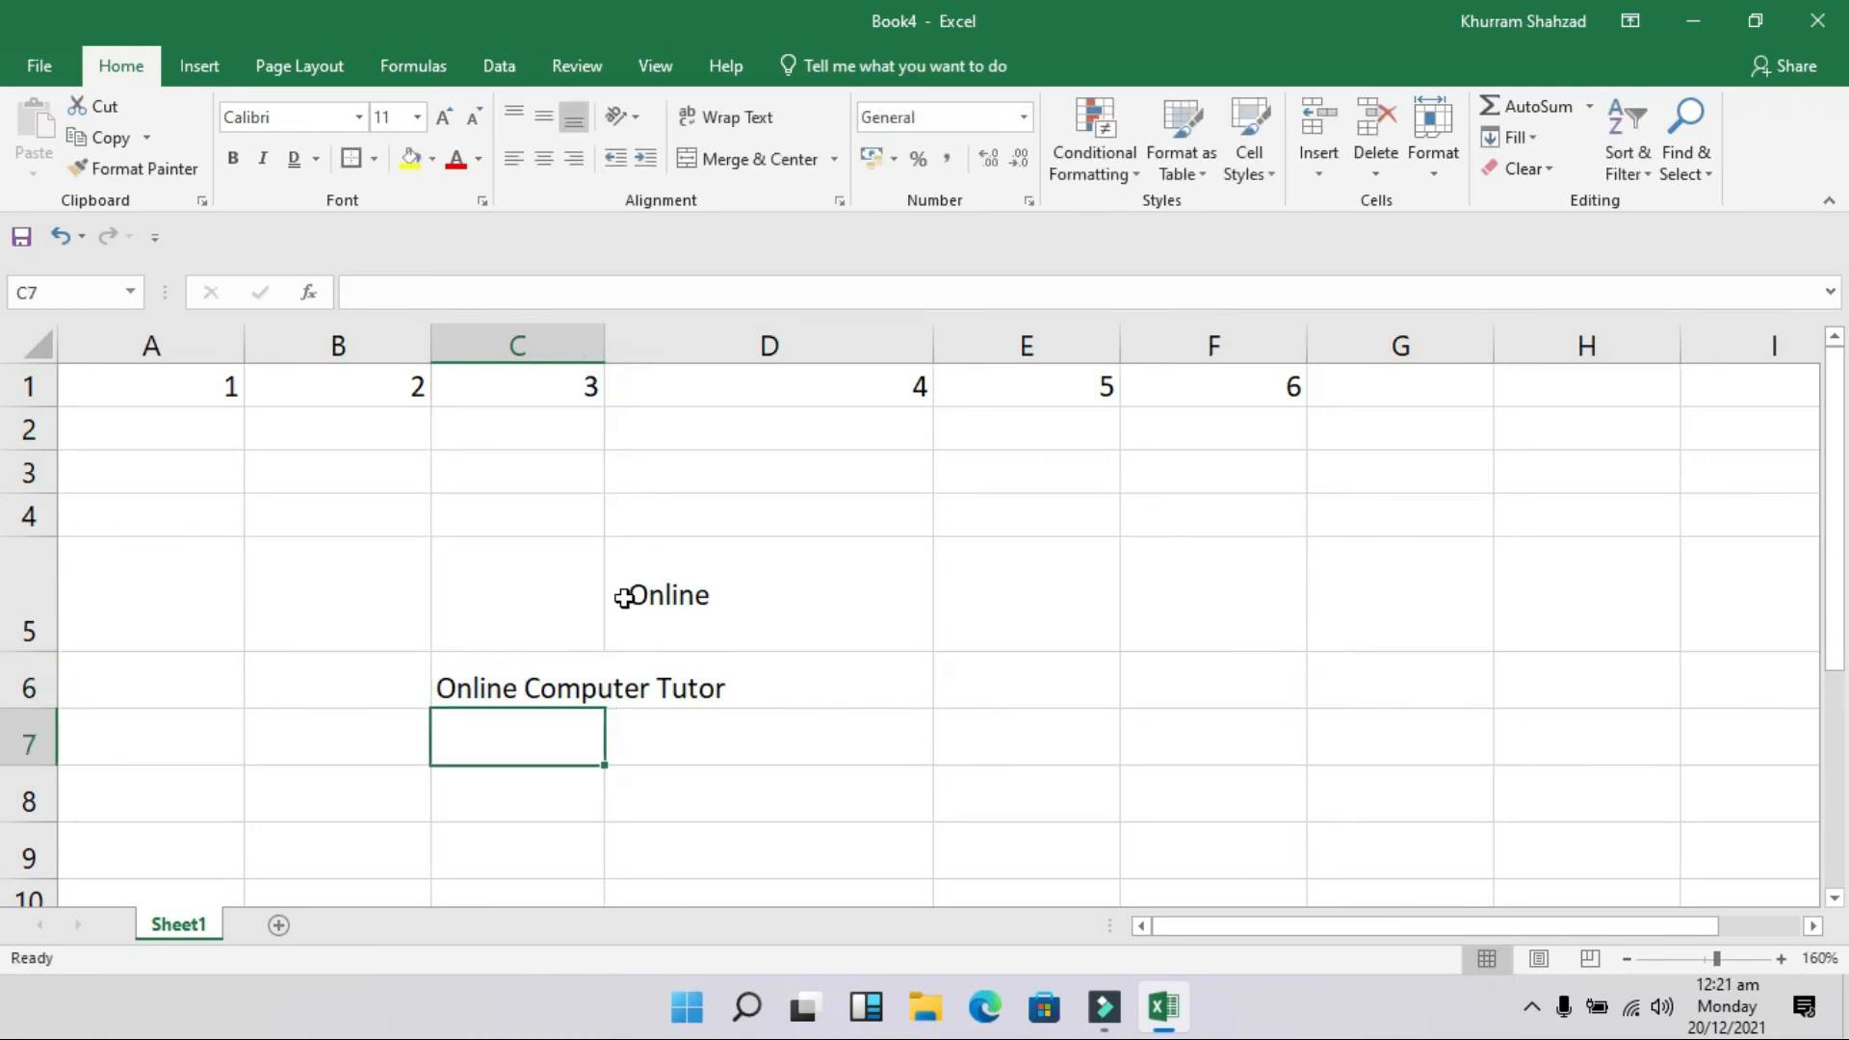
{"action": "left_click_drag", "start_coordinate": [27, 693], "coordinate": [33, 749]}
{"action": "left_click", "coordinate": [526, 802]}
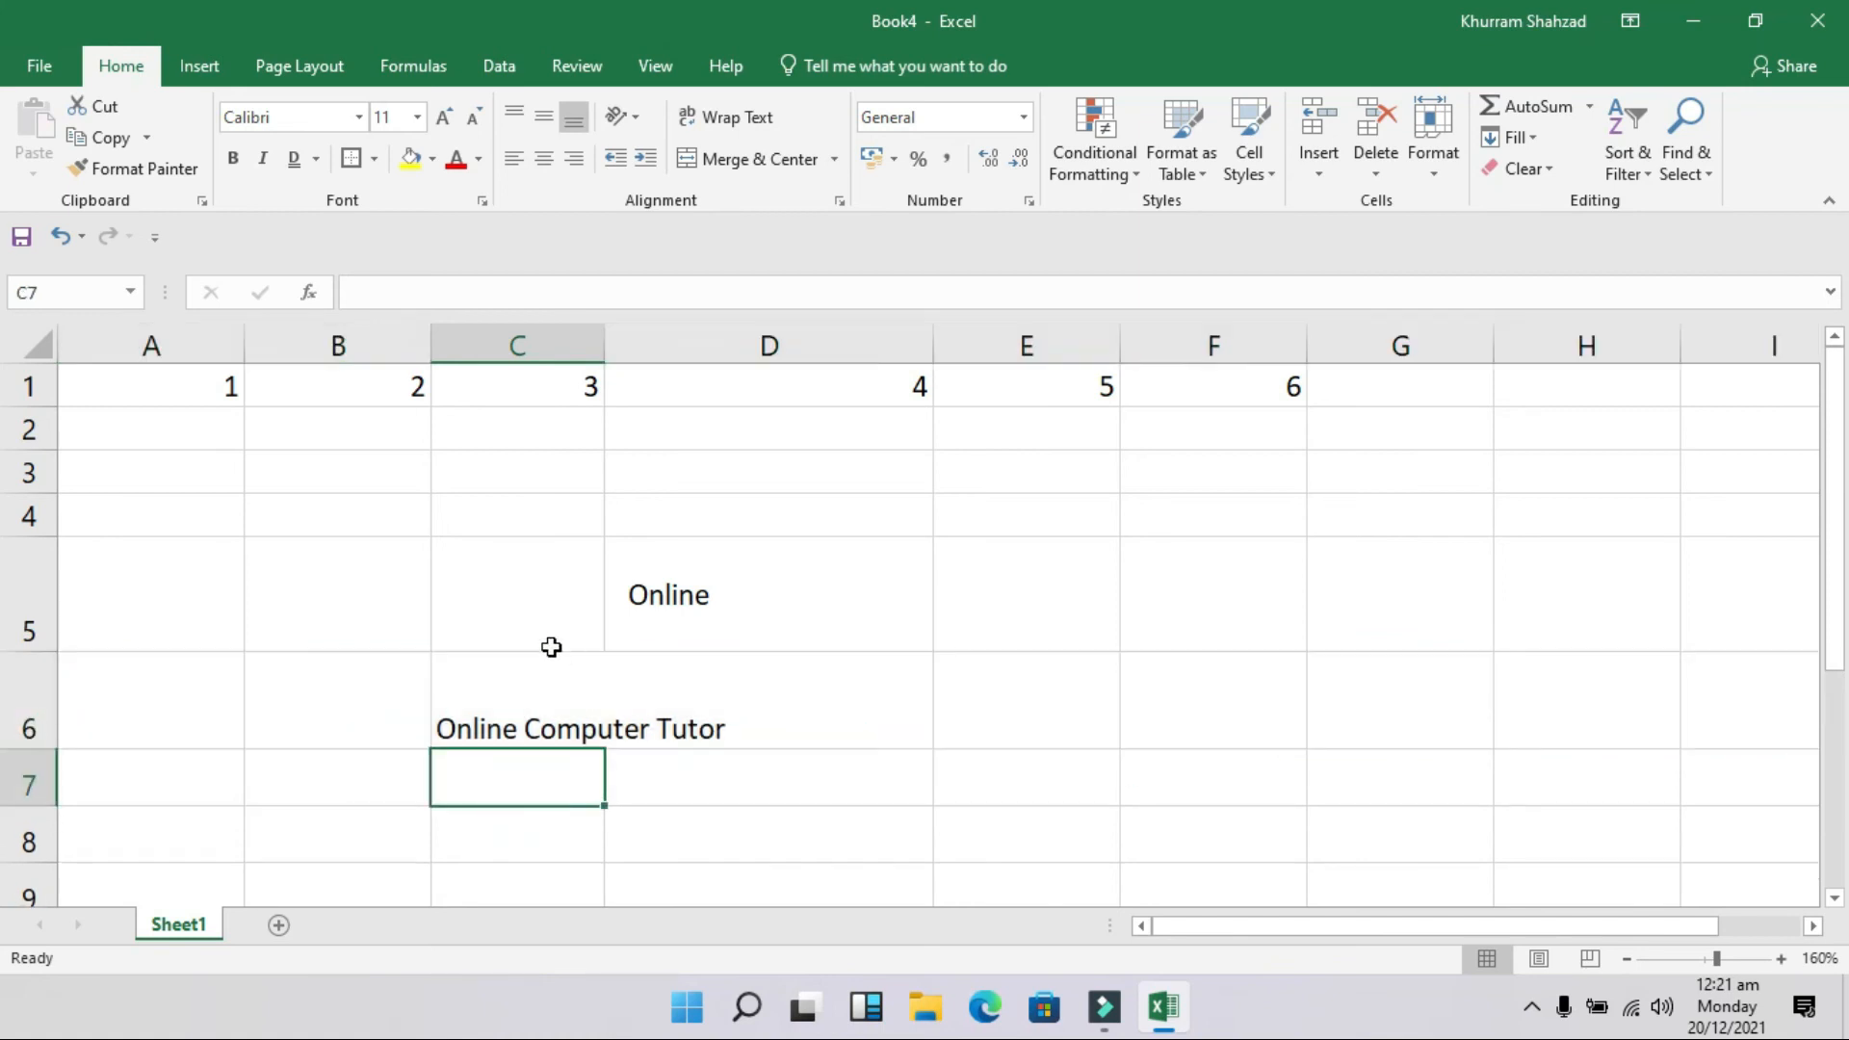
{"action": "left_click", "coordinate": [489, 685]}
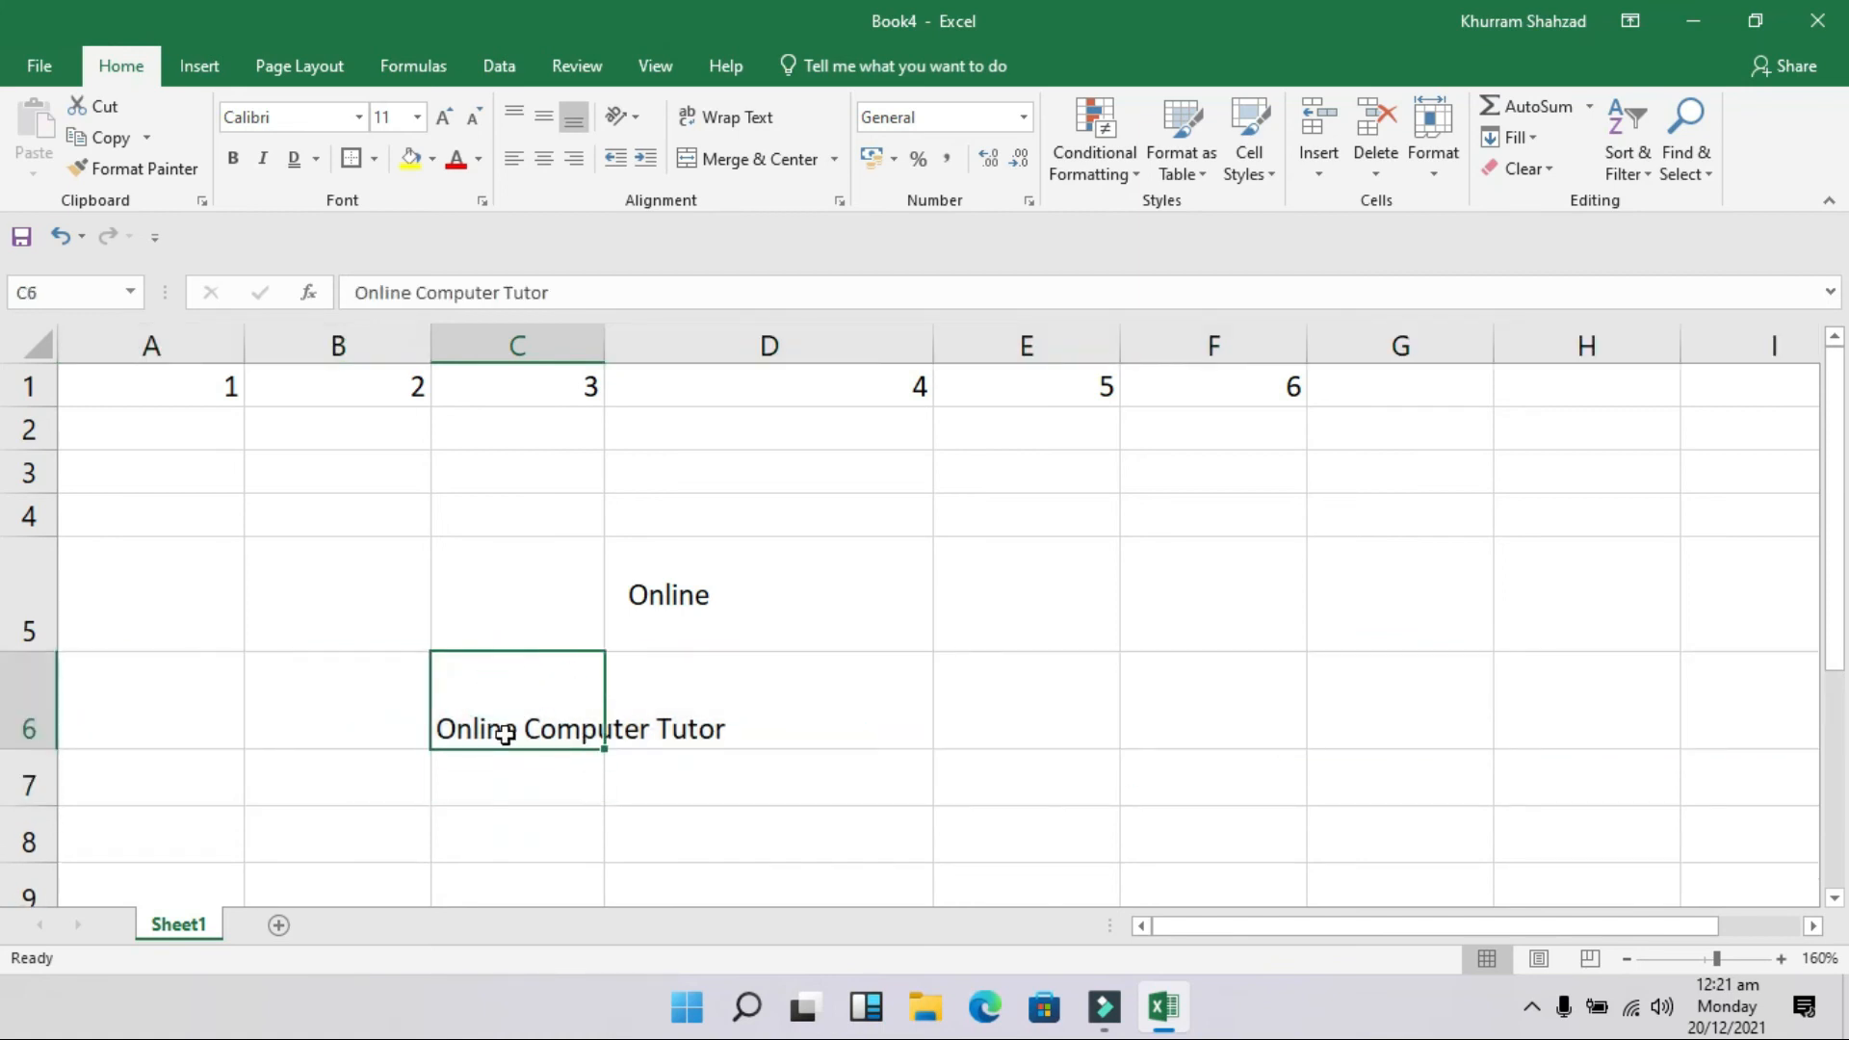
{"action": "mouse_move", "coordinate": [605, 347]}
{"action": "left_mouse_down"}
{"action": "mouse_move", "coordinate": [760, 349]}
{"action": "mouse_move", "coordinate": [628, 337]}
{"action": "left_mouse_up"}
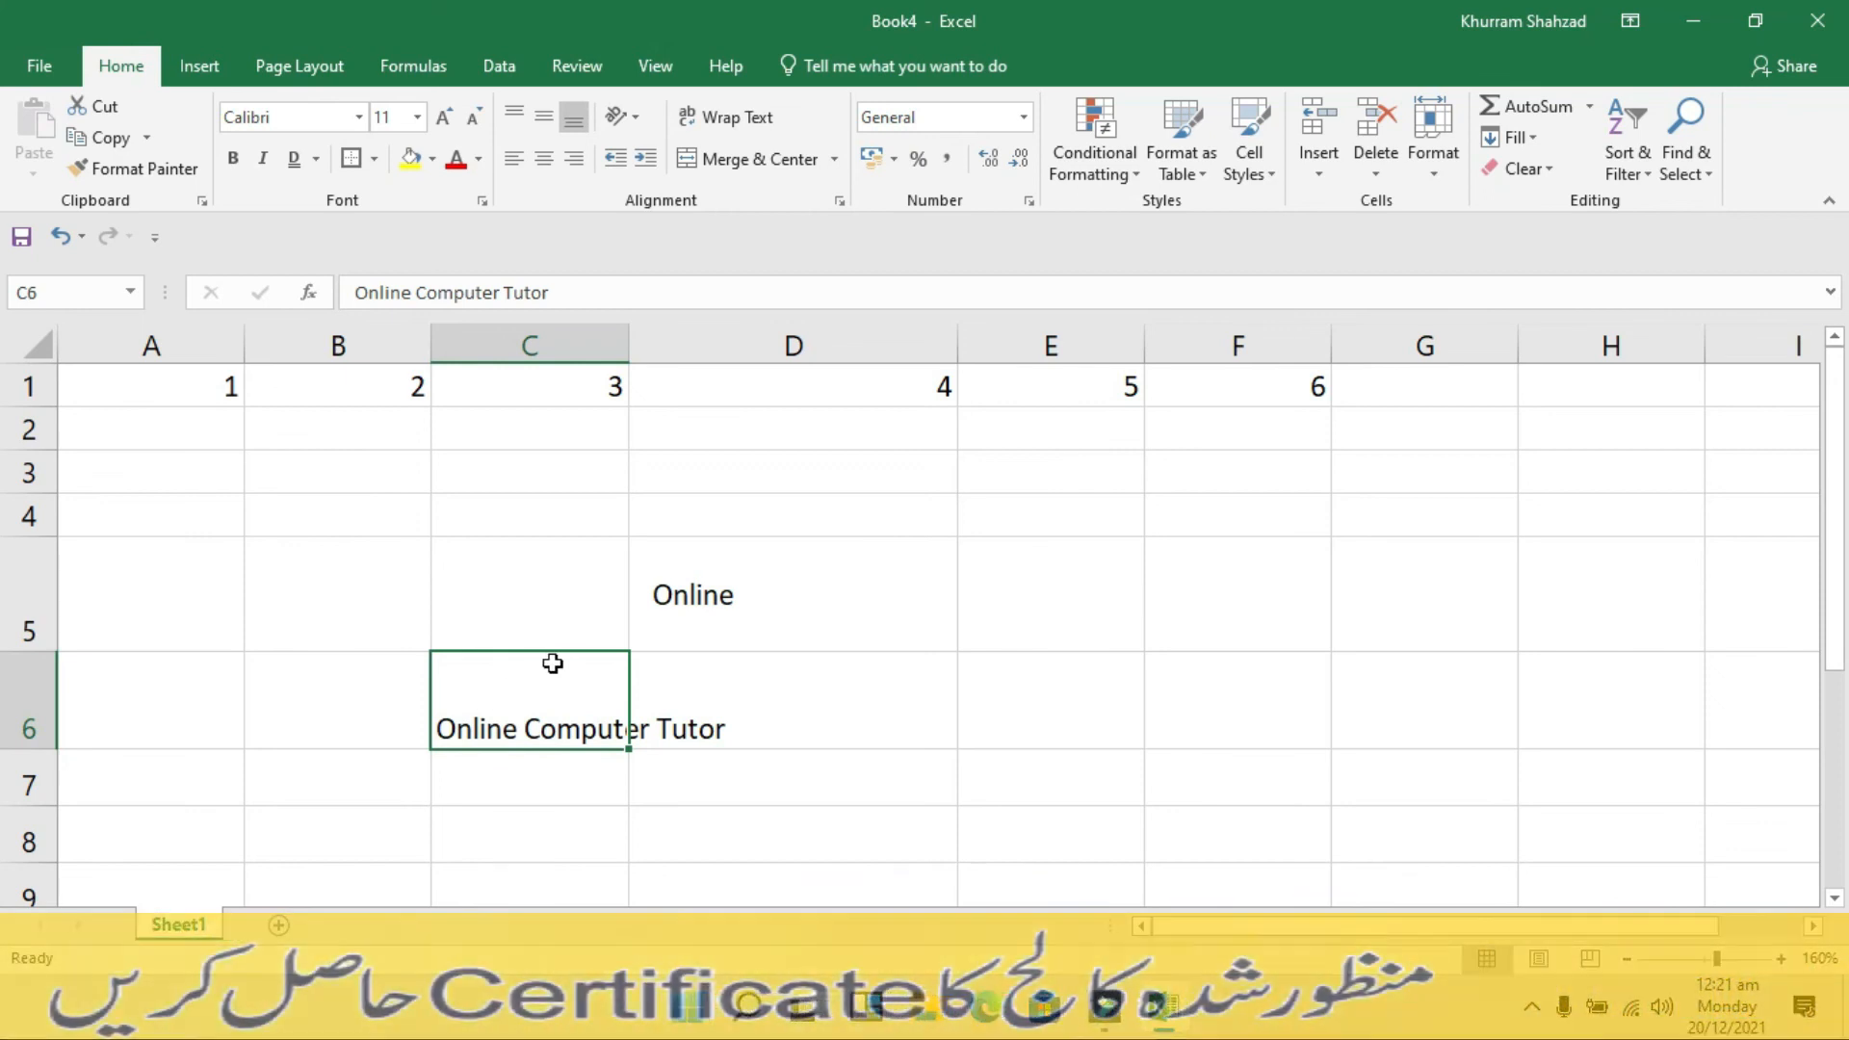
Wrap the text in cell C6 and format it as 9-point bold, centered horizontally
{"action": "left_click", "coordinate": [724, 119]}
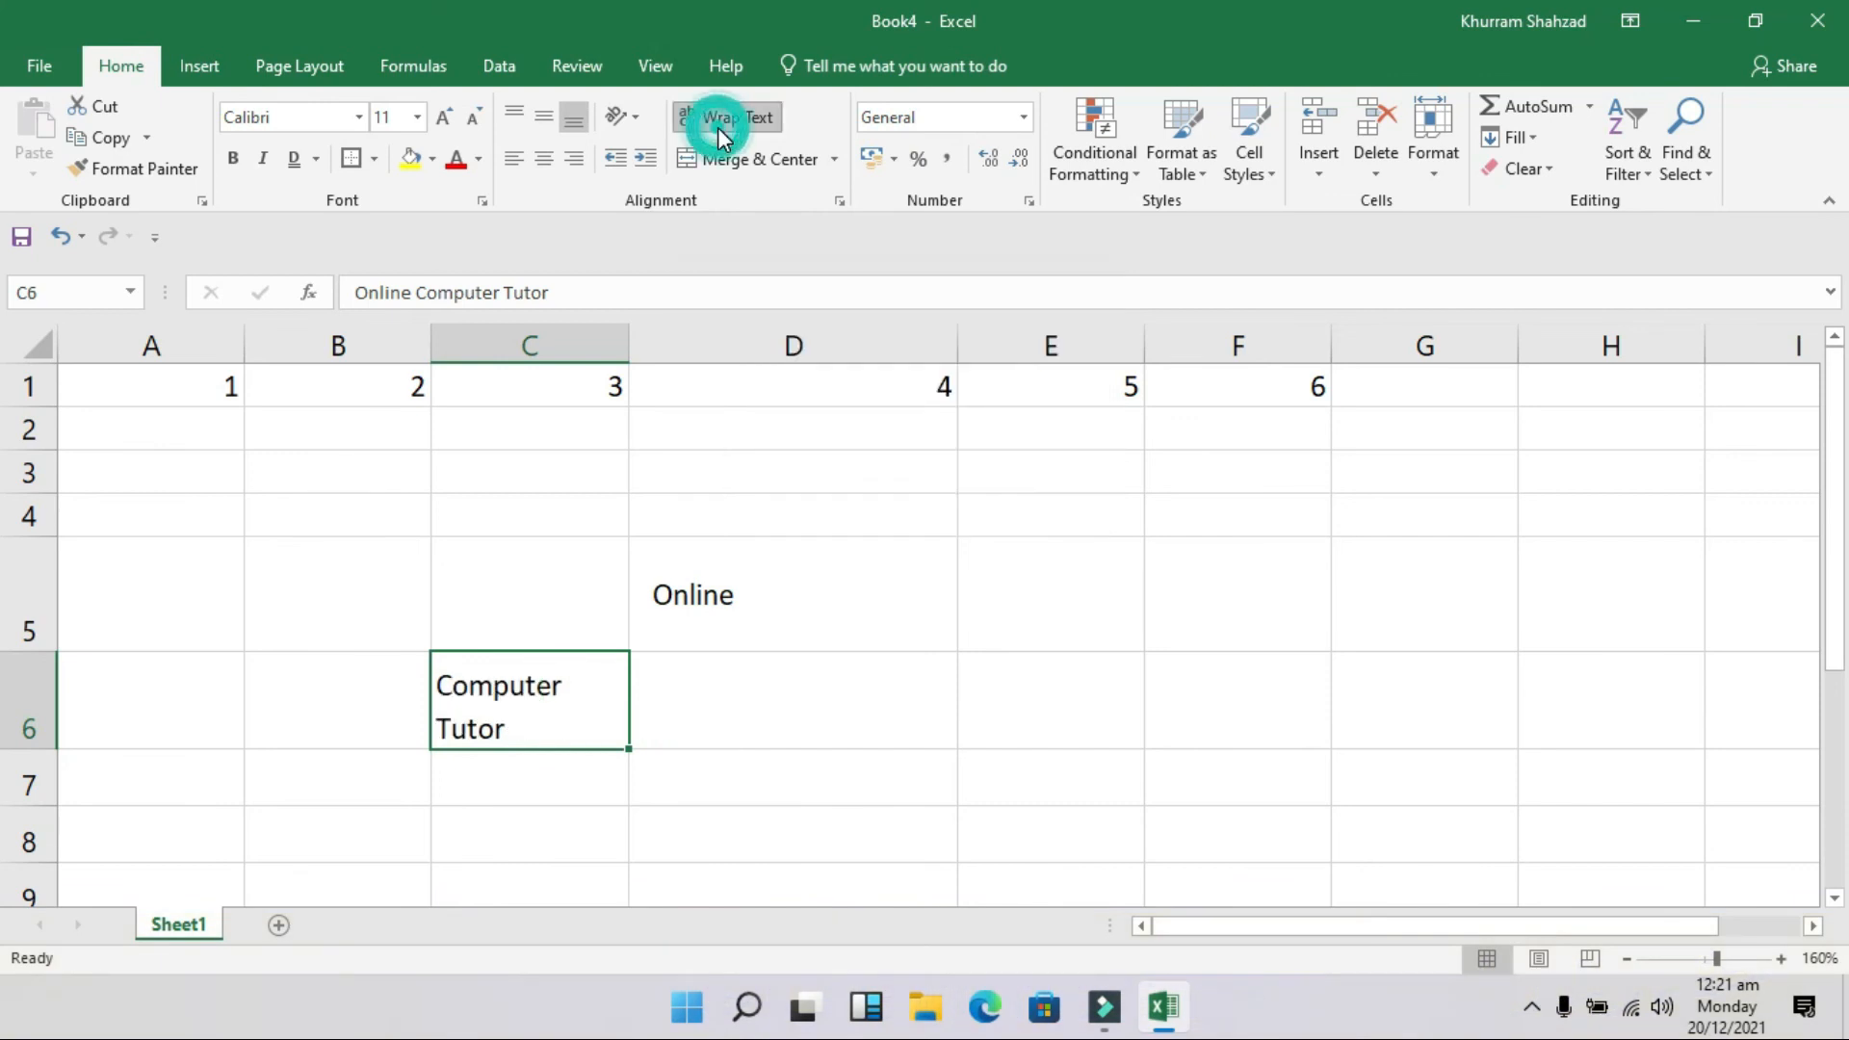
{"action": "left_click", "coordinate": [475, 119]}
{"action": "left_click", "coordinate": [475, 119]}
{"action": "left_click", "coordinate": [475, 119]}
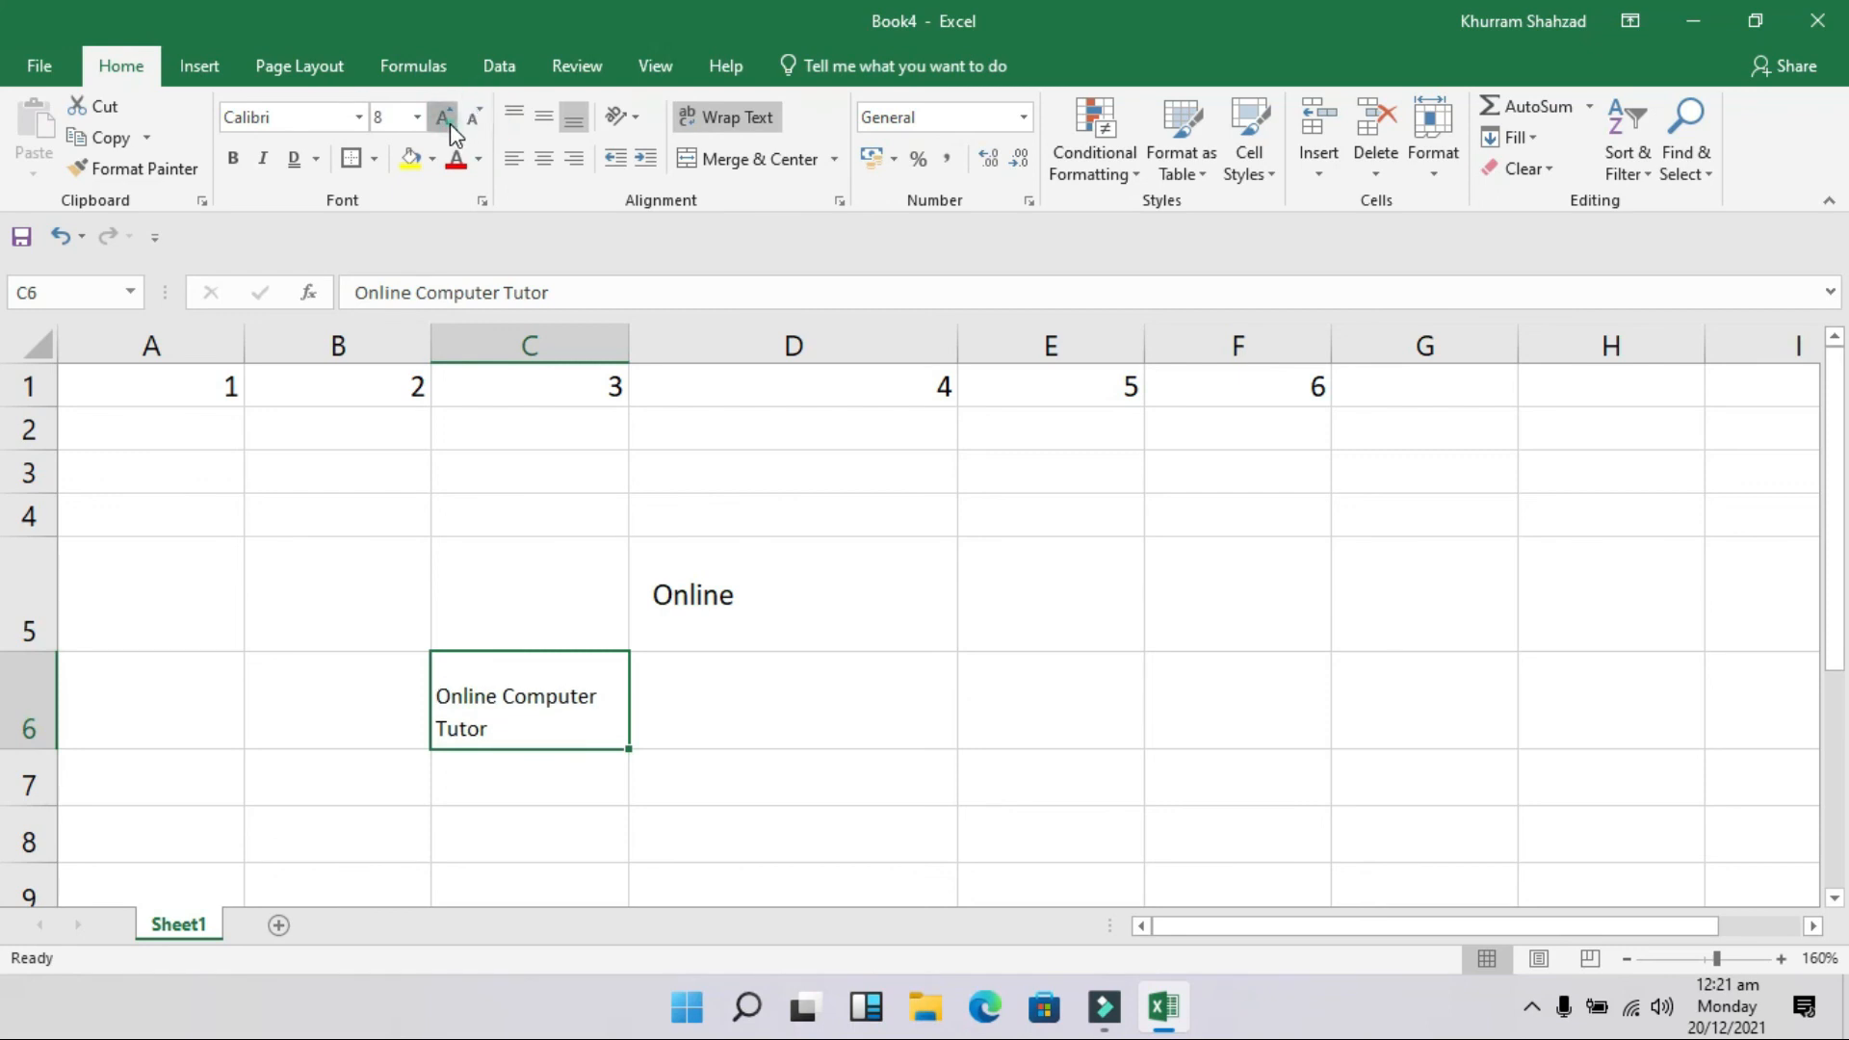
{"action": "left_click", "coordinate": [448, 124]}
{"action": "left_click", "coordinate": [543, 160]}
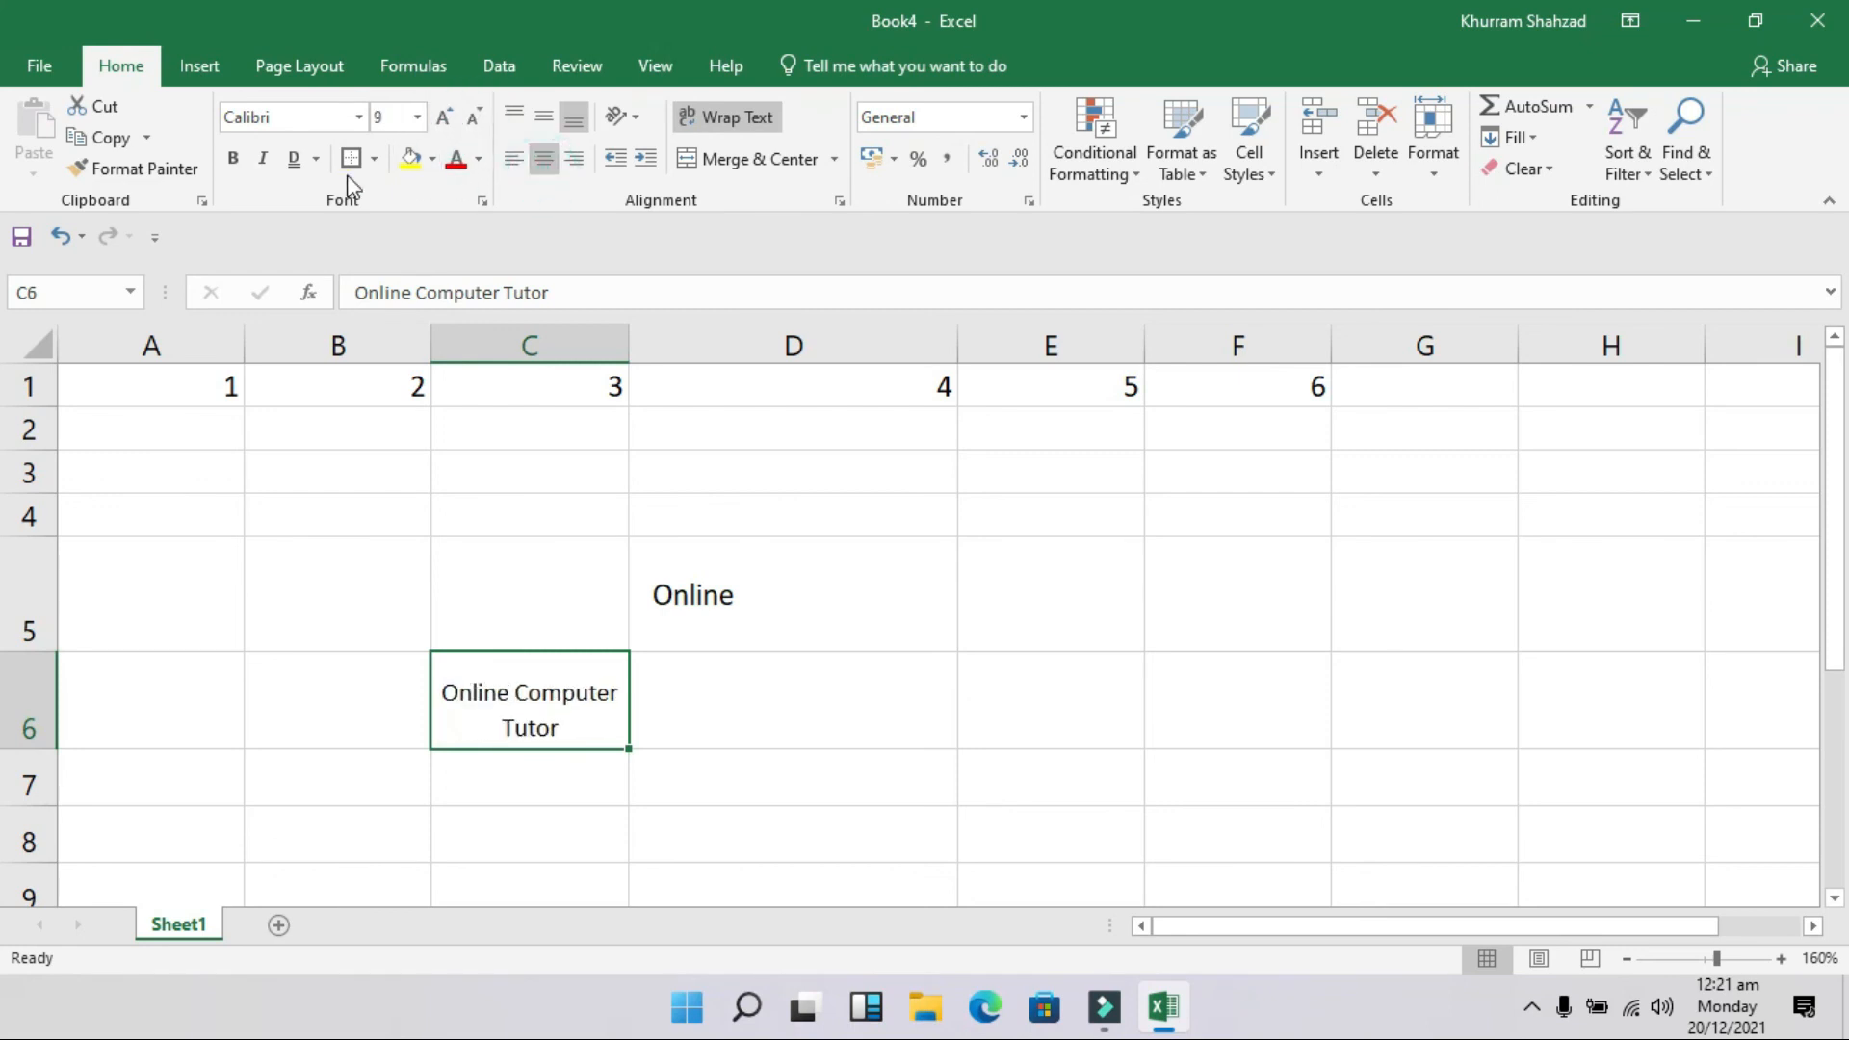
{"action": "left_click", "coordinate": [232, 158]}
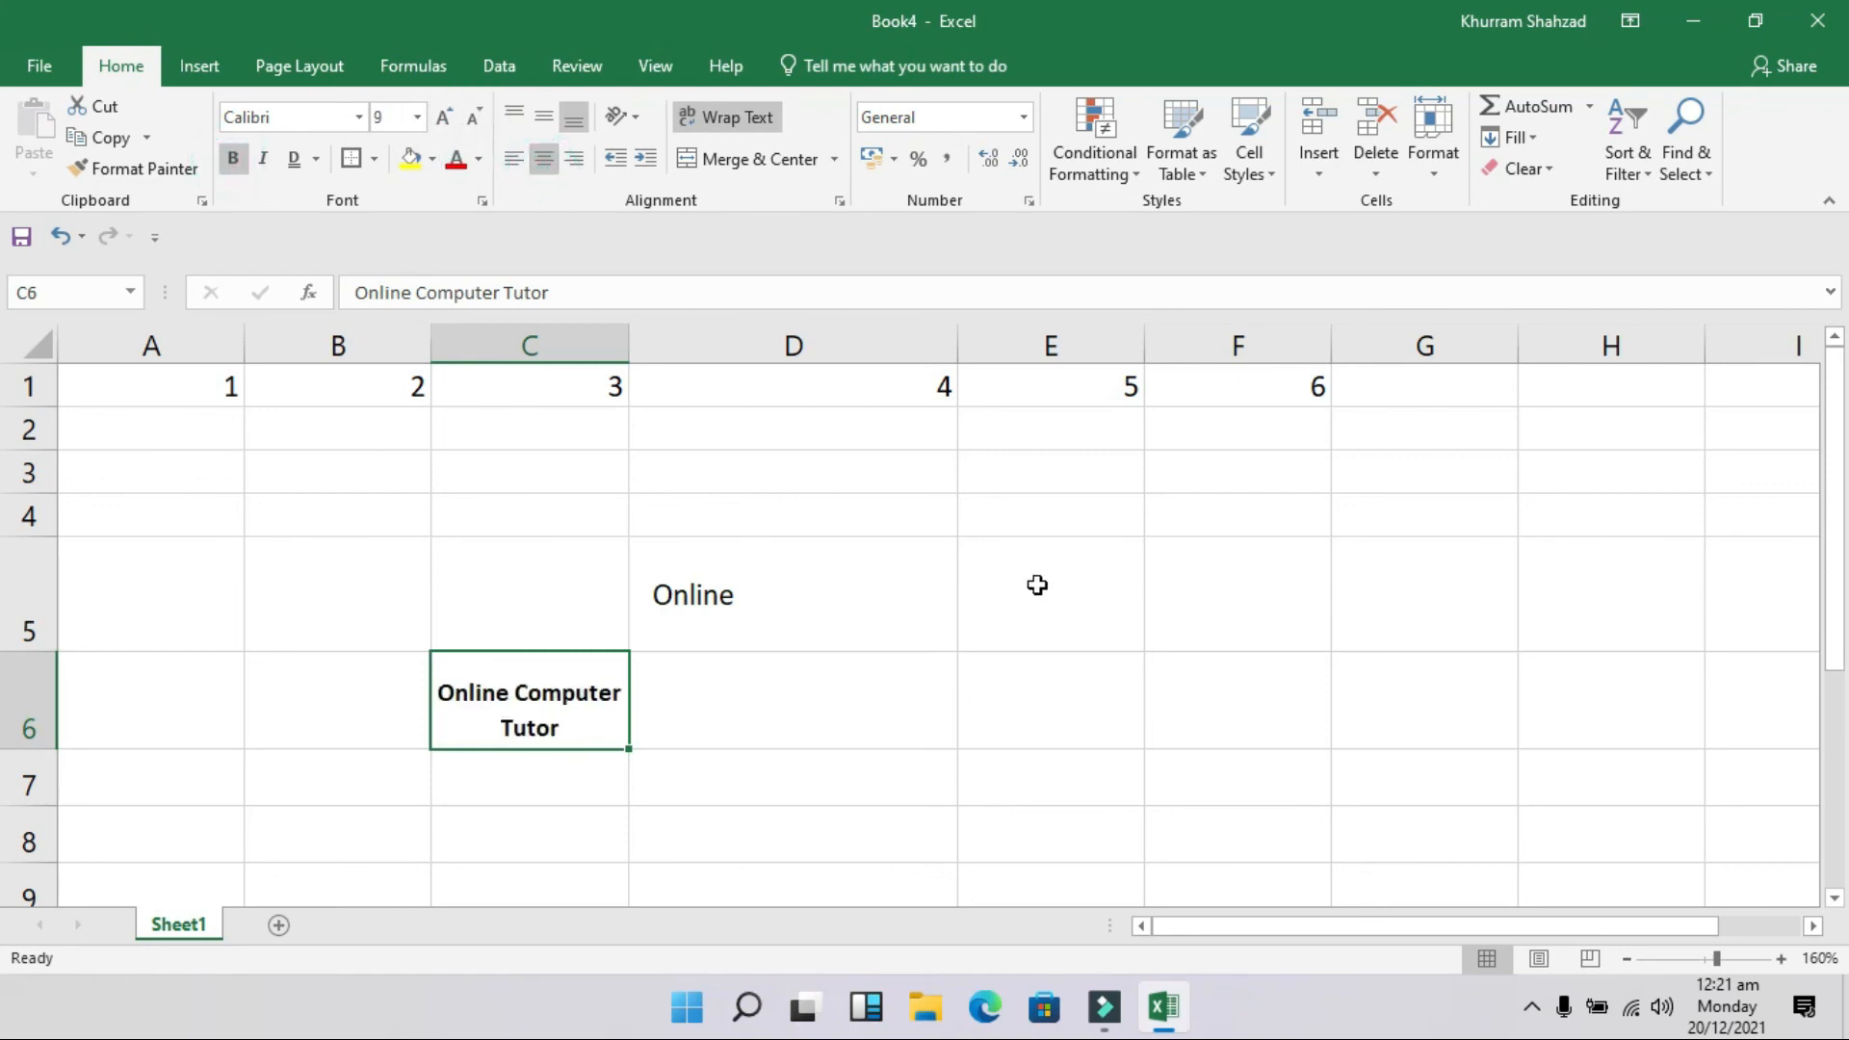
Try Merge & Center on the range C12:E15 and split the merged cell again
{"action": "scroll", "coordinate": [1038, 585], "scroll_direction": "down", "scroll_amount": 3}
{"action": "left_click_drag", "start_coordinate": [617, 456], "coordinate": [983, 611]}
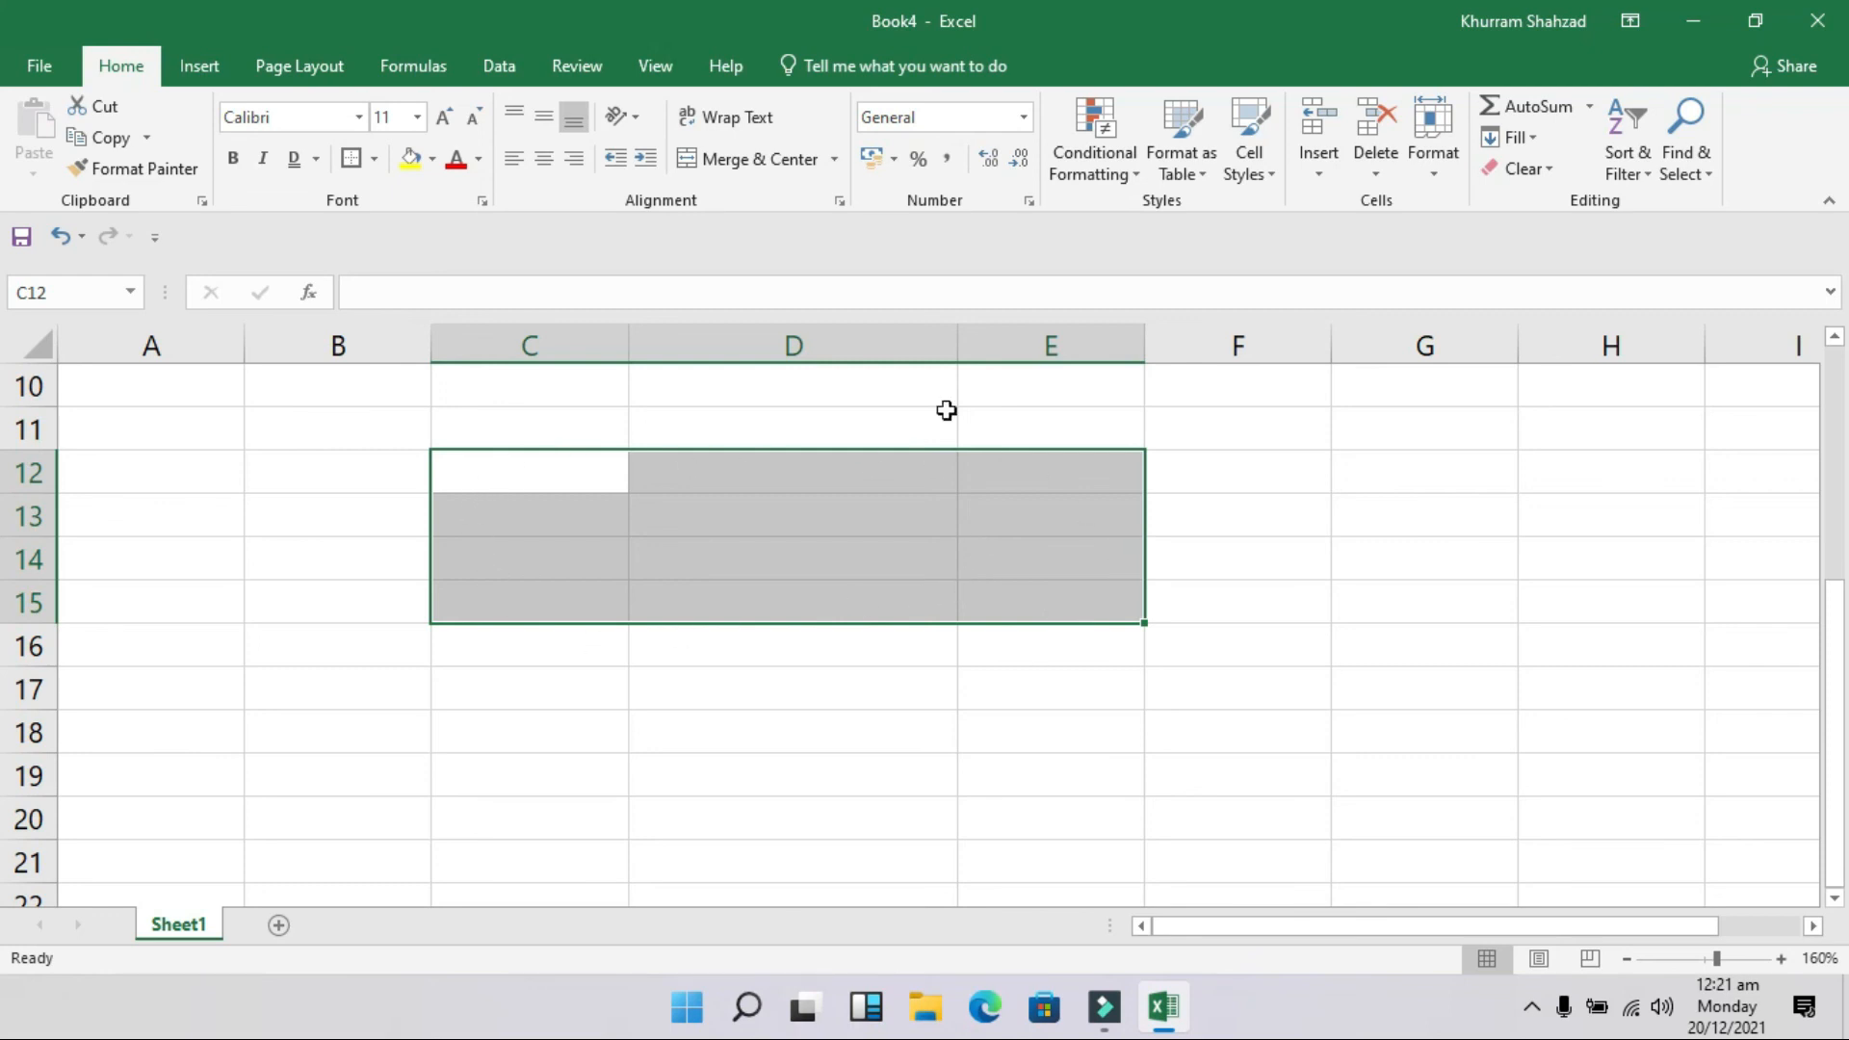
{"action": "left_click", "coordinate": [763, 166]}
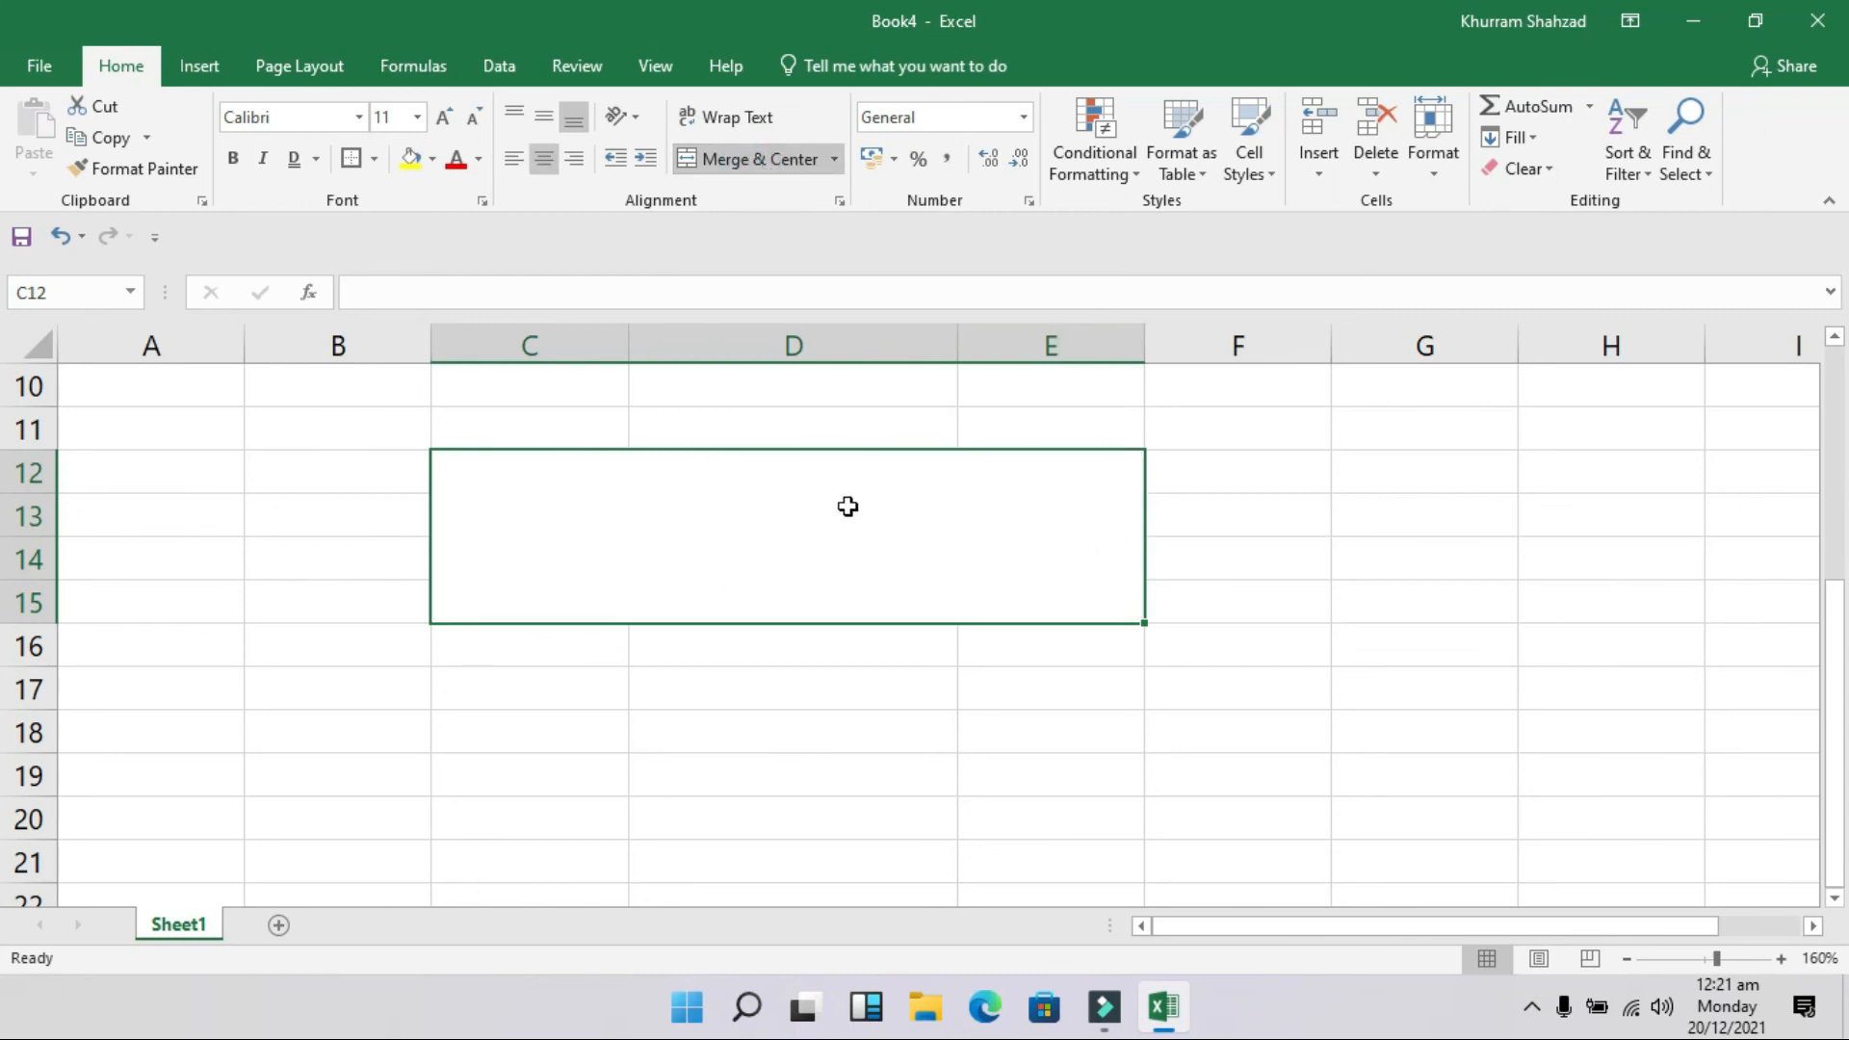
{"action": "left_click", "coordinate": [777, 164]}
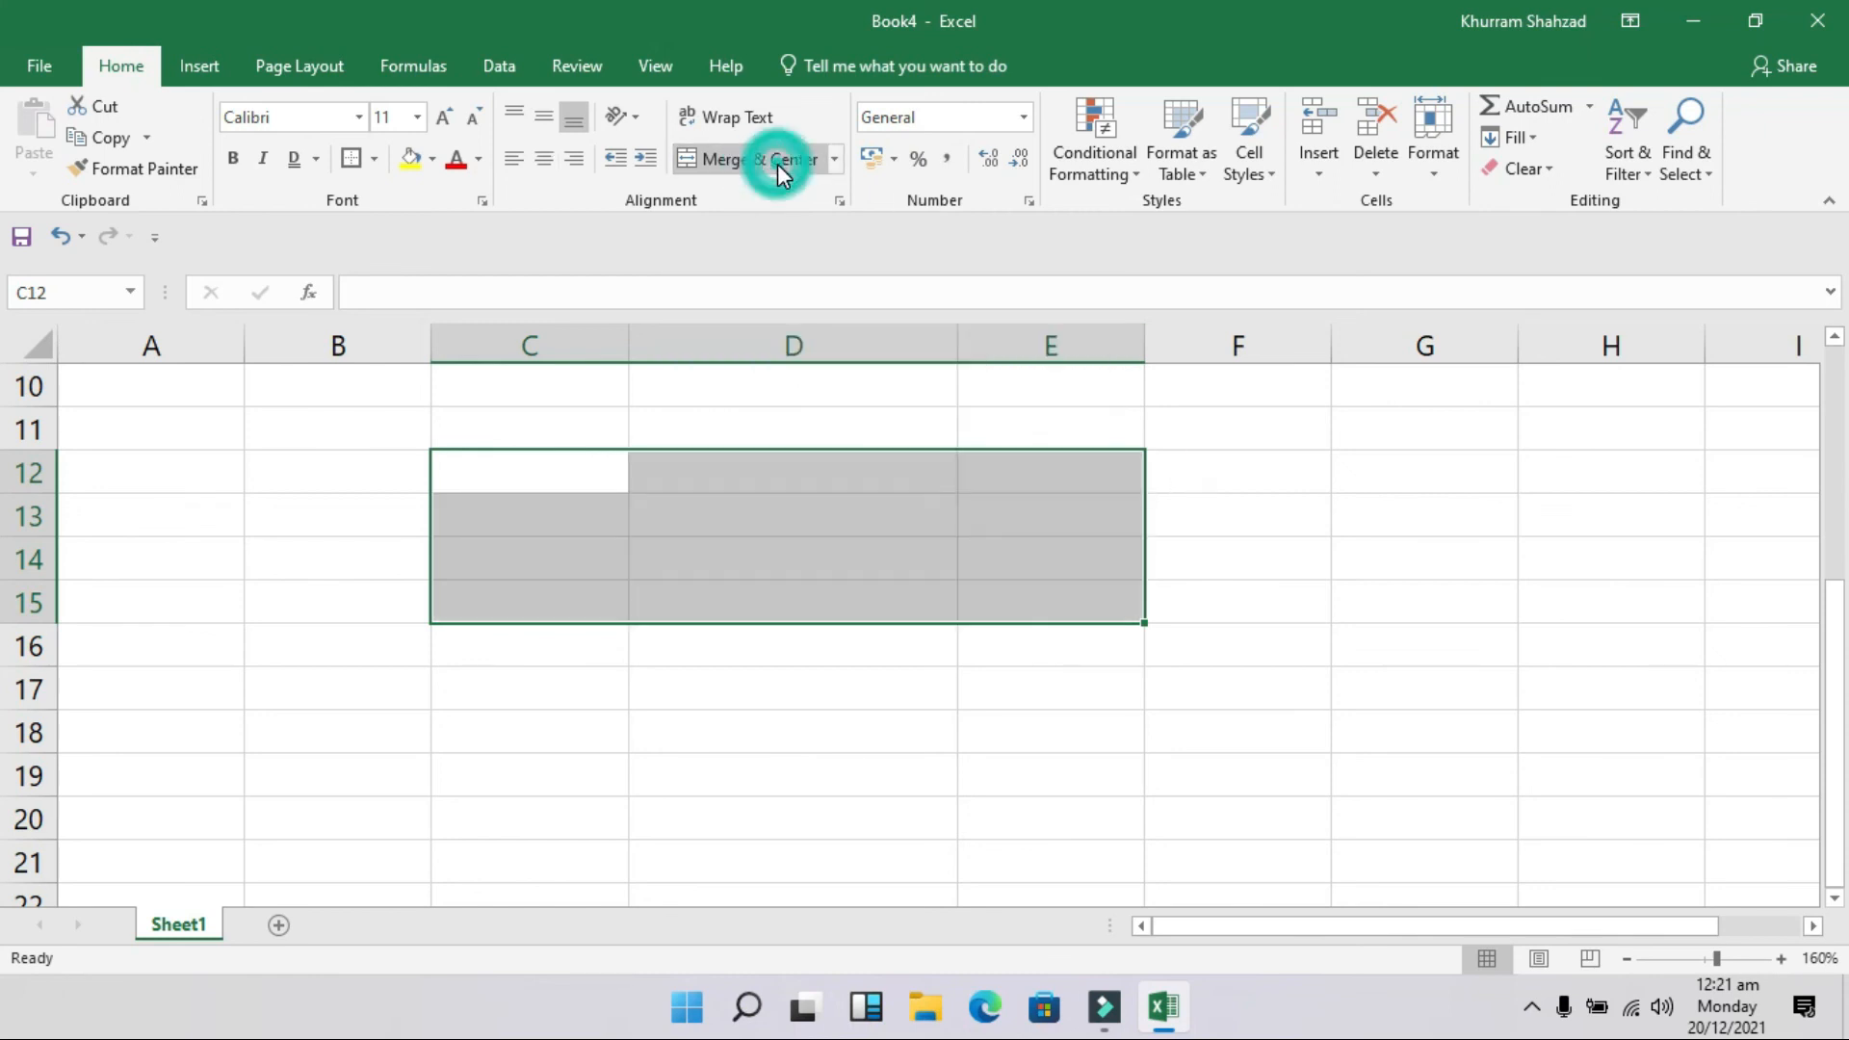
Try Merge Across on the range C12:E15 and unmerge its rows again
{"action": "left_click", "coordinate": [835, 160]}
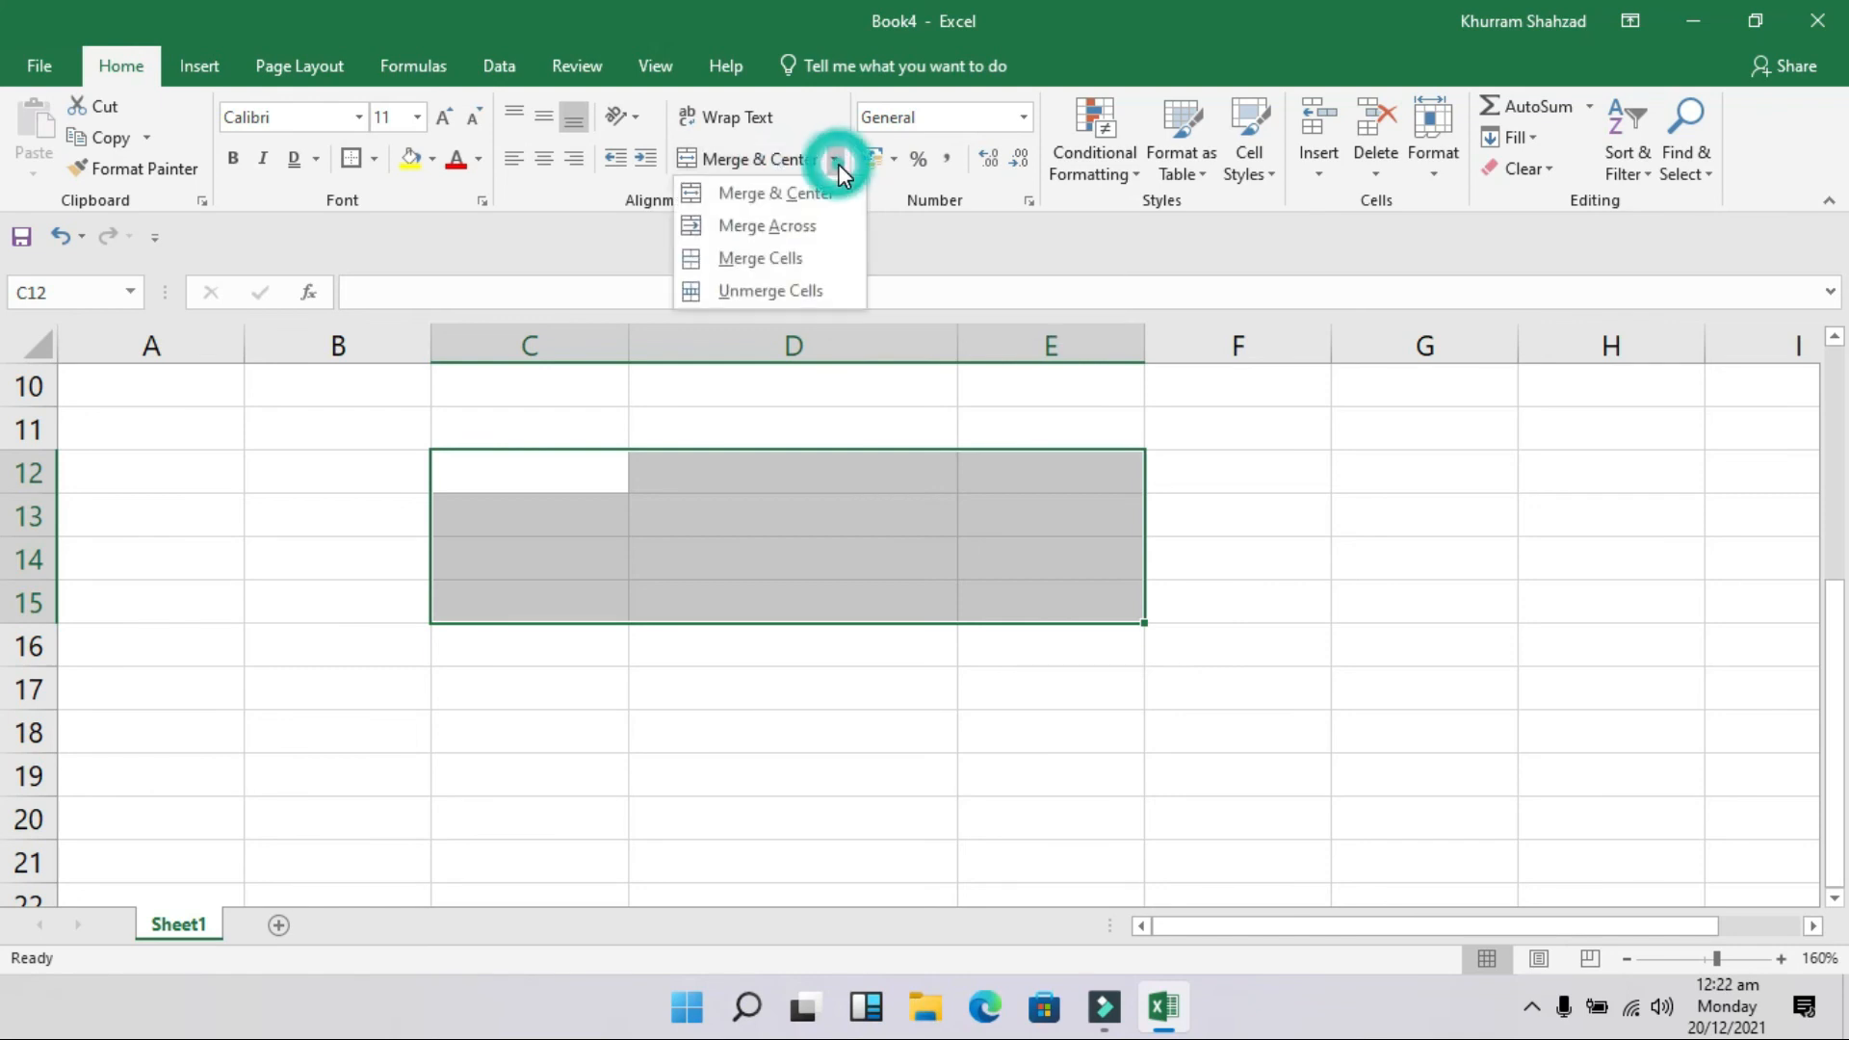
{"action": "left_click", "coordinate": [833, 236]}
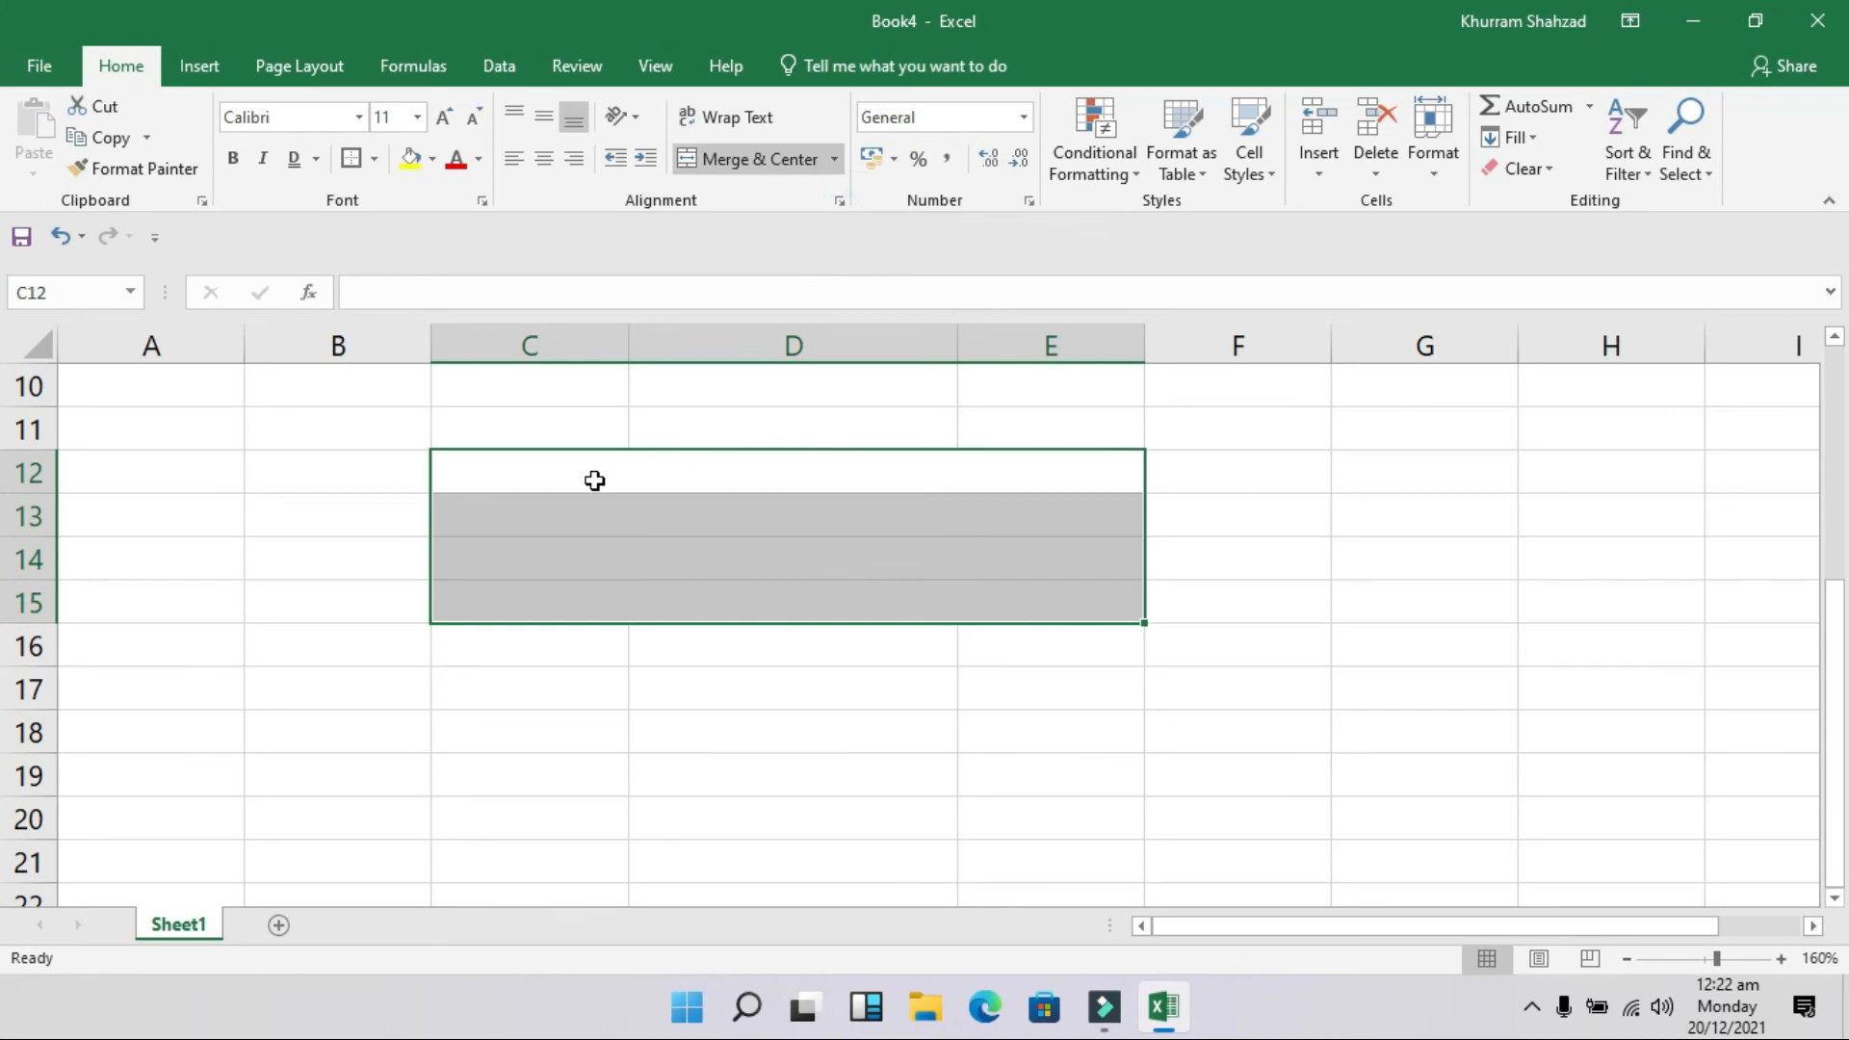
{"action": "left_click", "coordinate": [834, 158]}
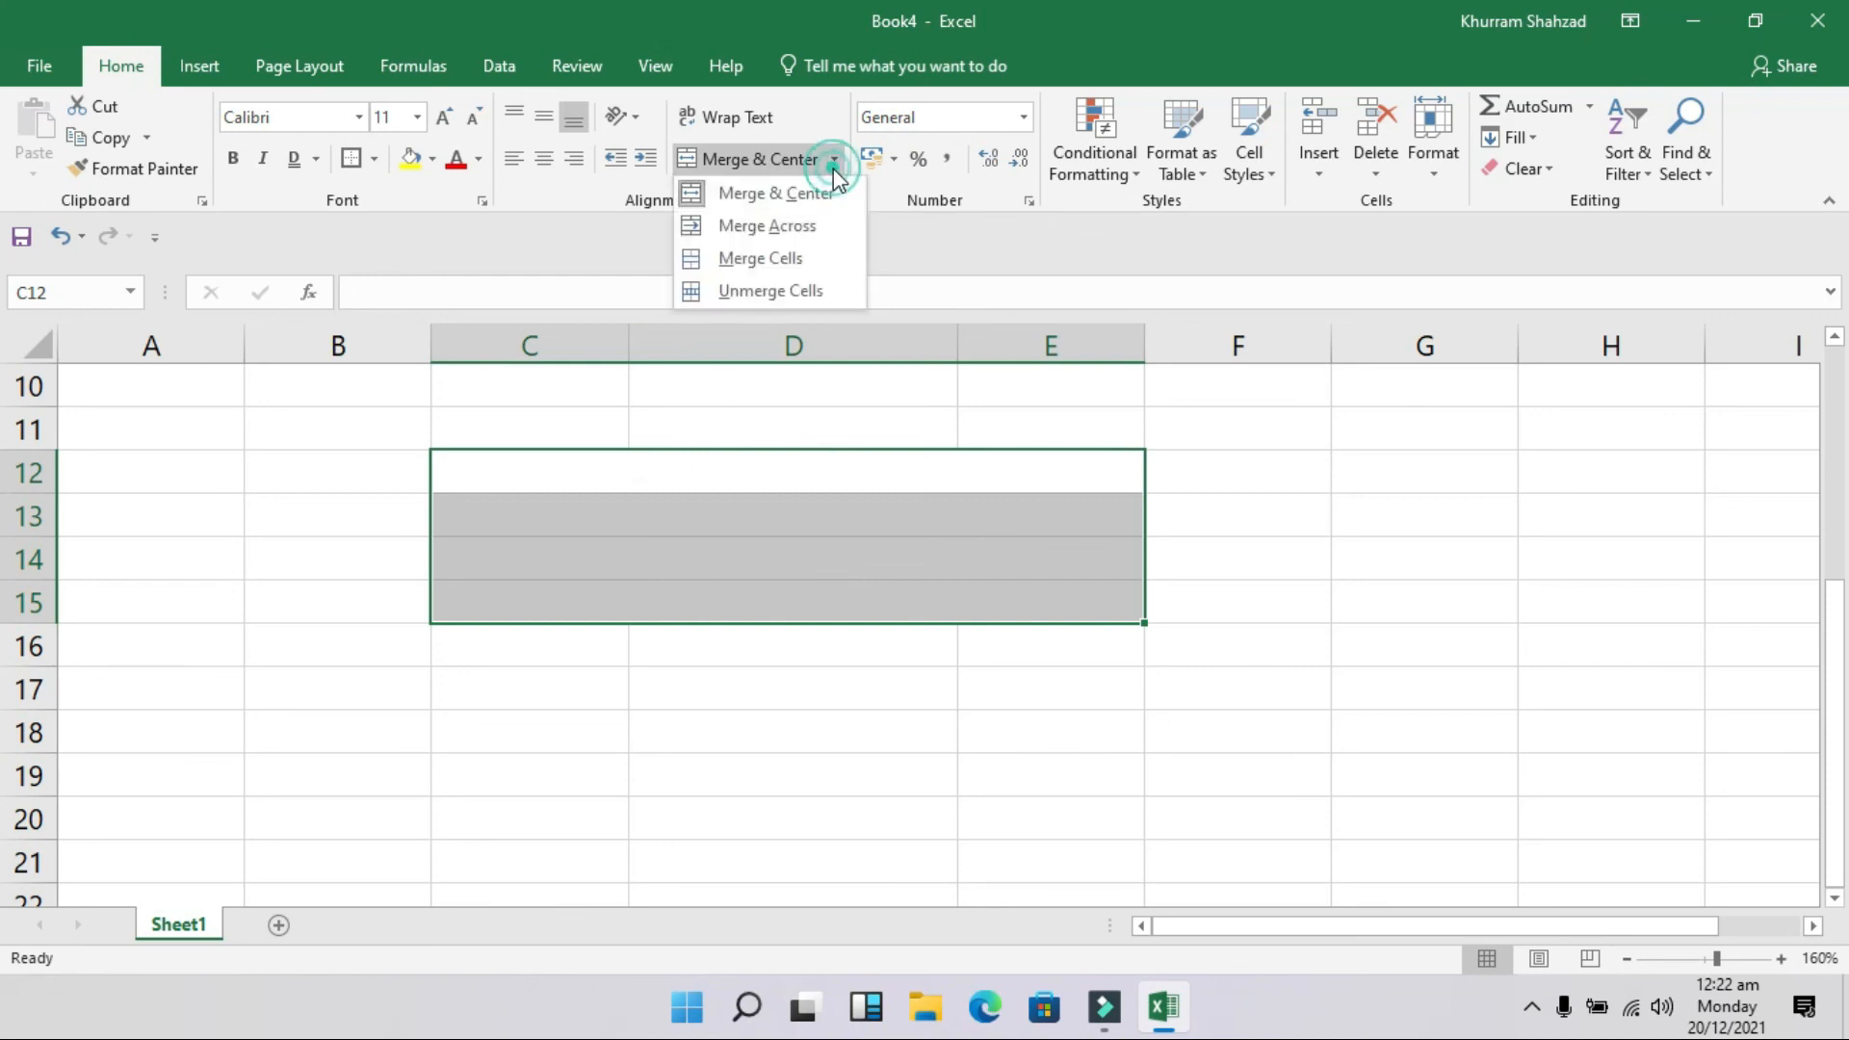
{"action": "left_click", "coordinate": [828, 291]}
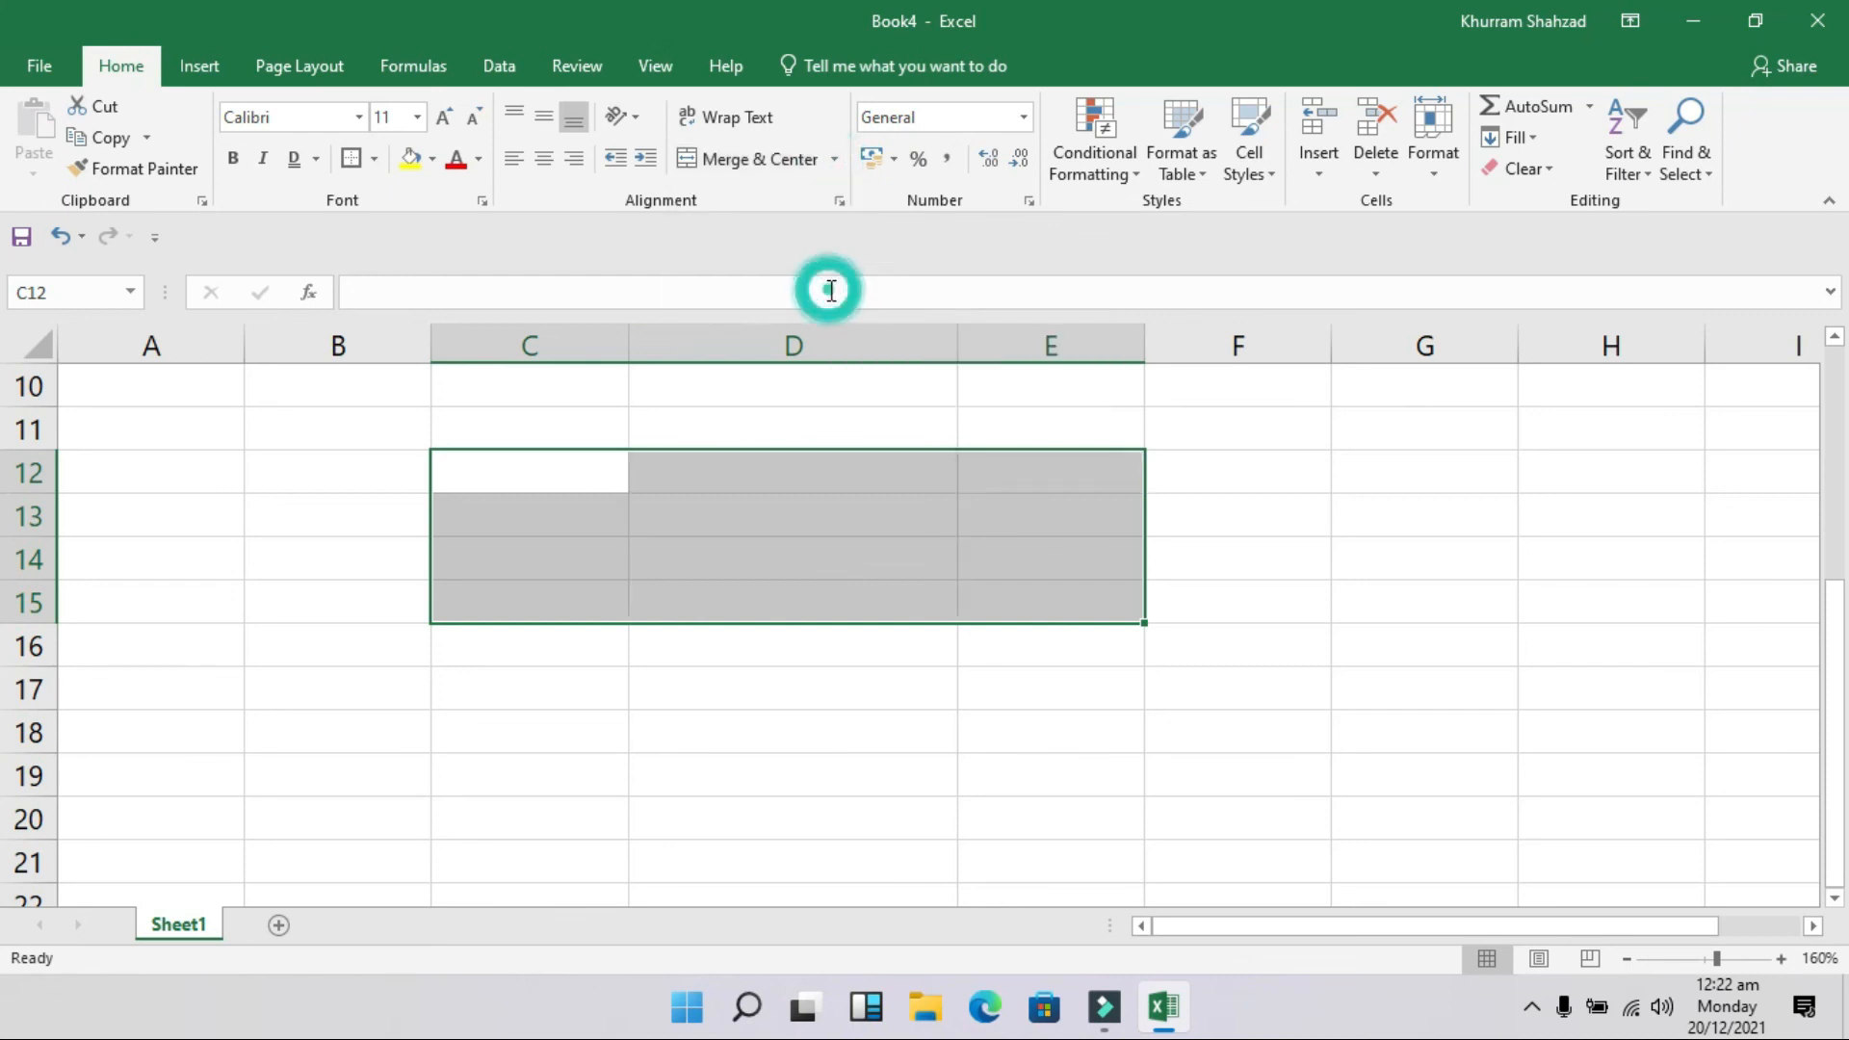